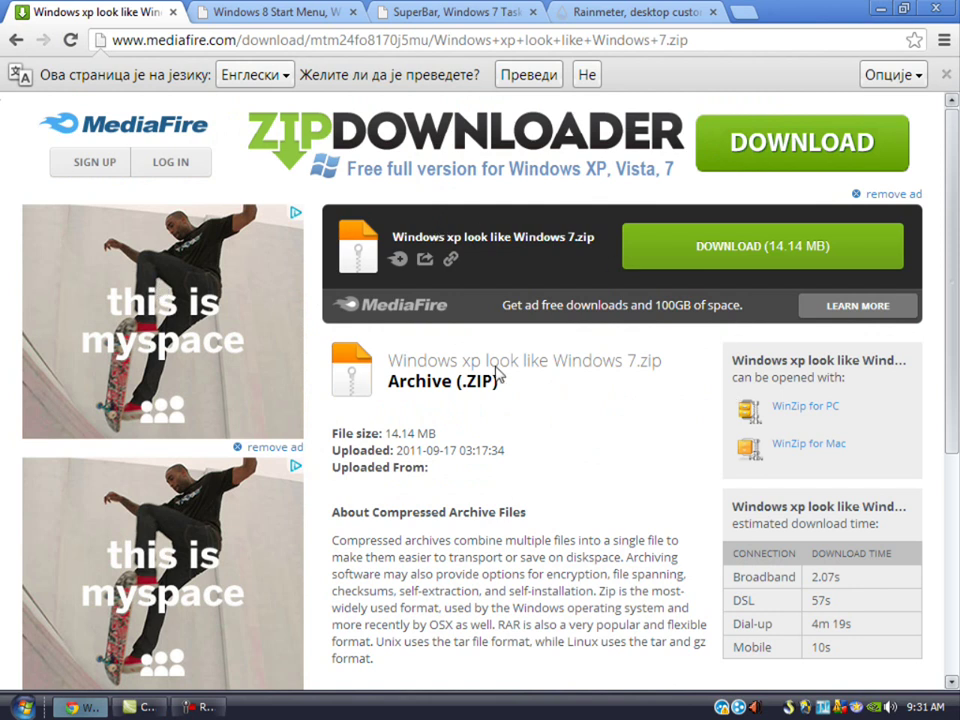
Start downloading Windows xp look like Windows 7.zip from MediaFire and cancel the download.
click(745, 255)
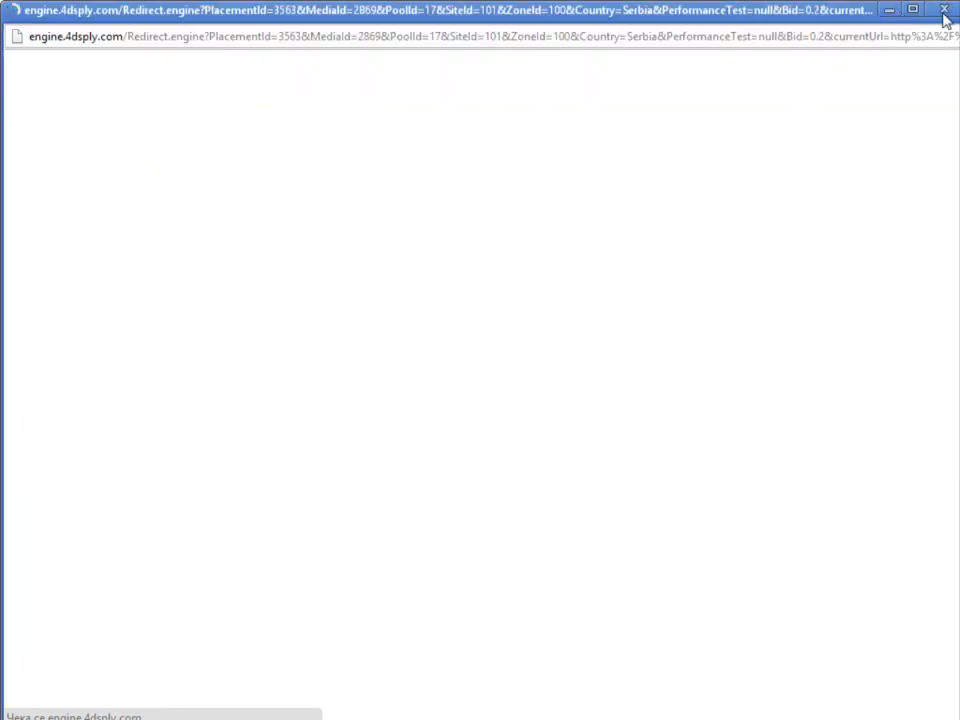
click(941, 12)
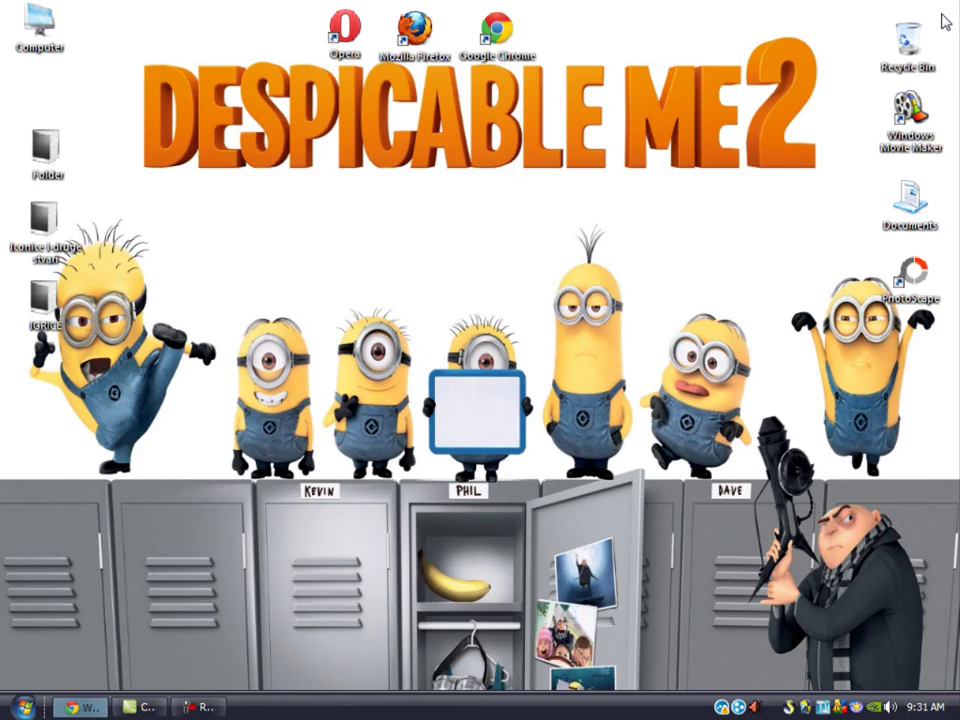
click(92, 707)
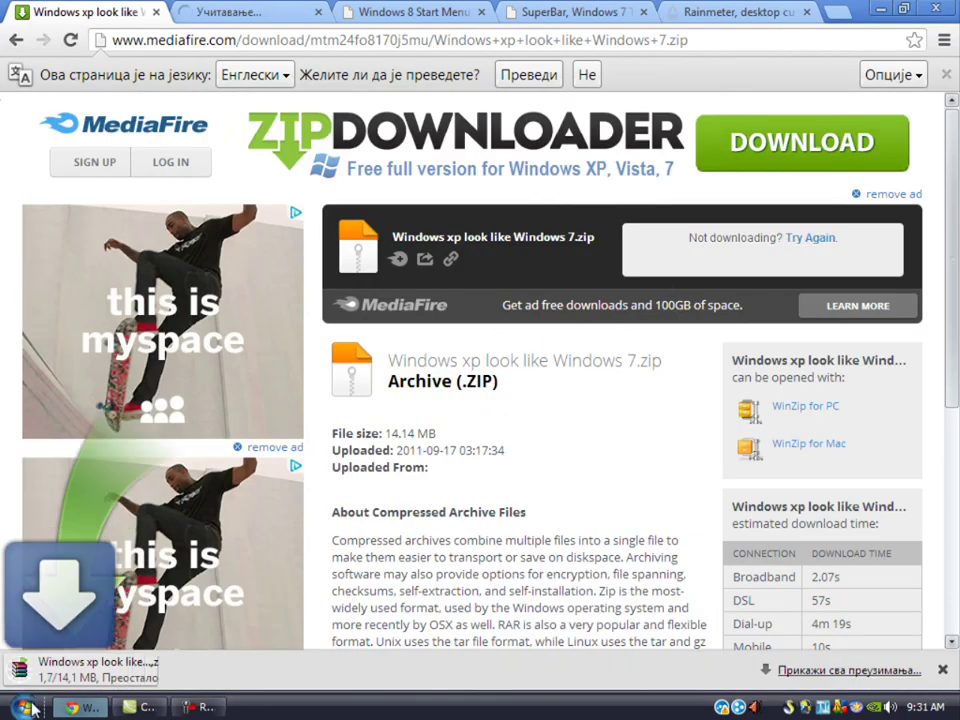
click(188, 664)
click(229, 636)
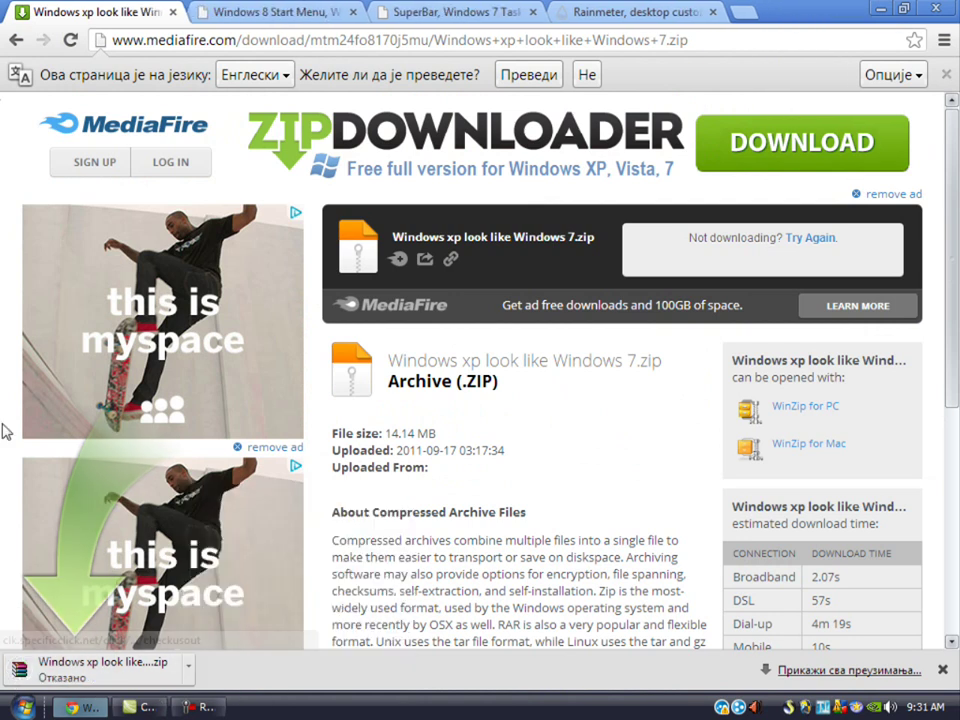
click(942, 669)
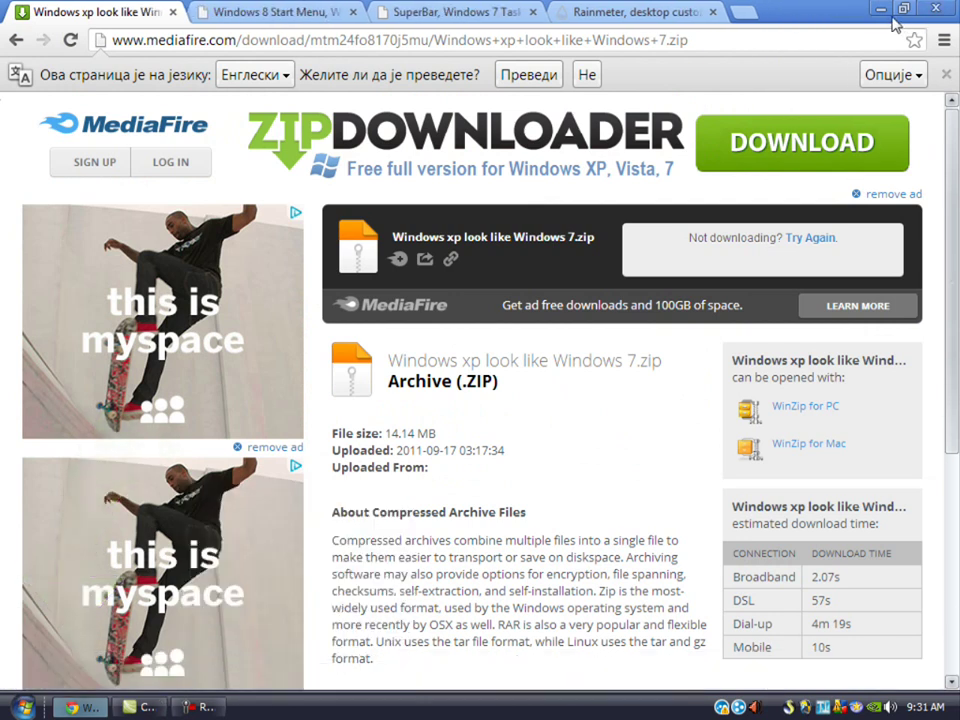
Apply the SevenVG RTM theme in the desktop's display properties.
click(881, 8)
right_click(376, 229)
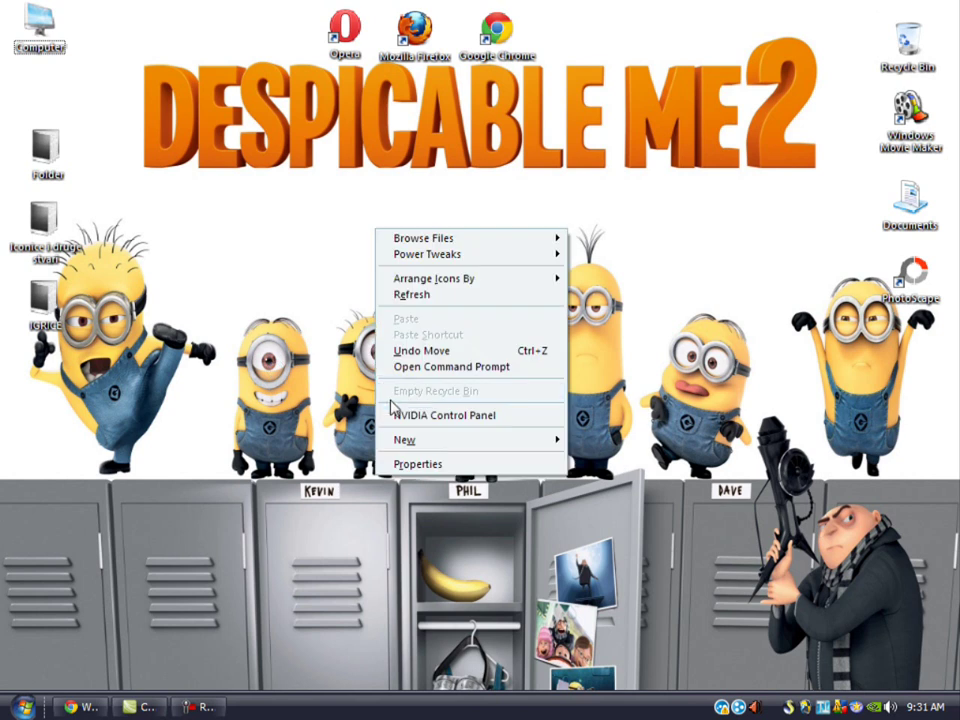
click(422, 466)
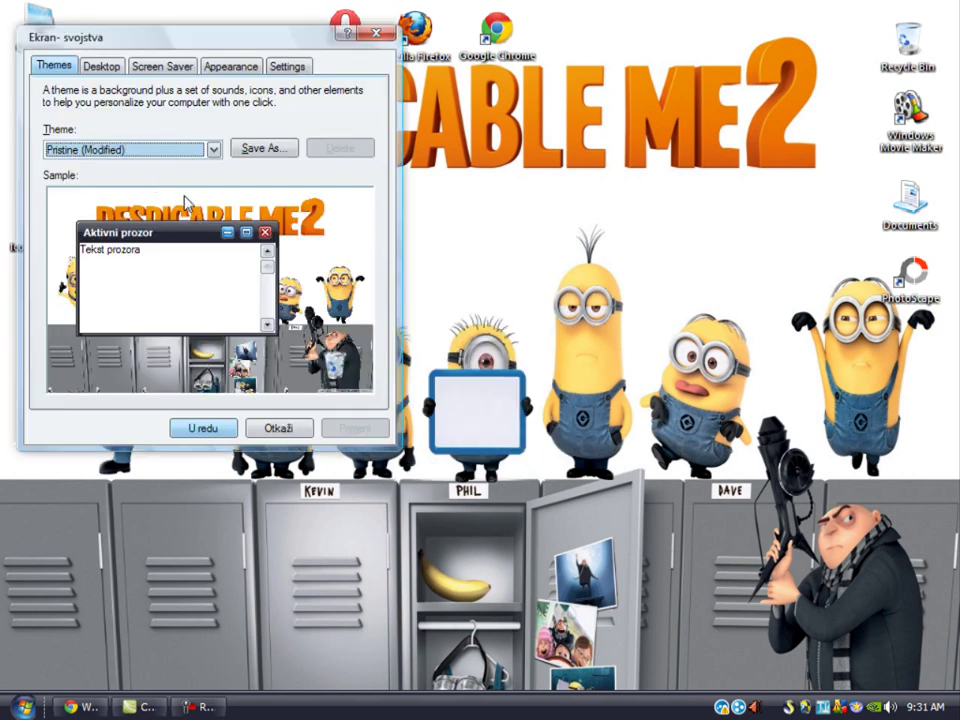
click(70, 149)
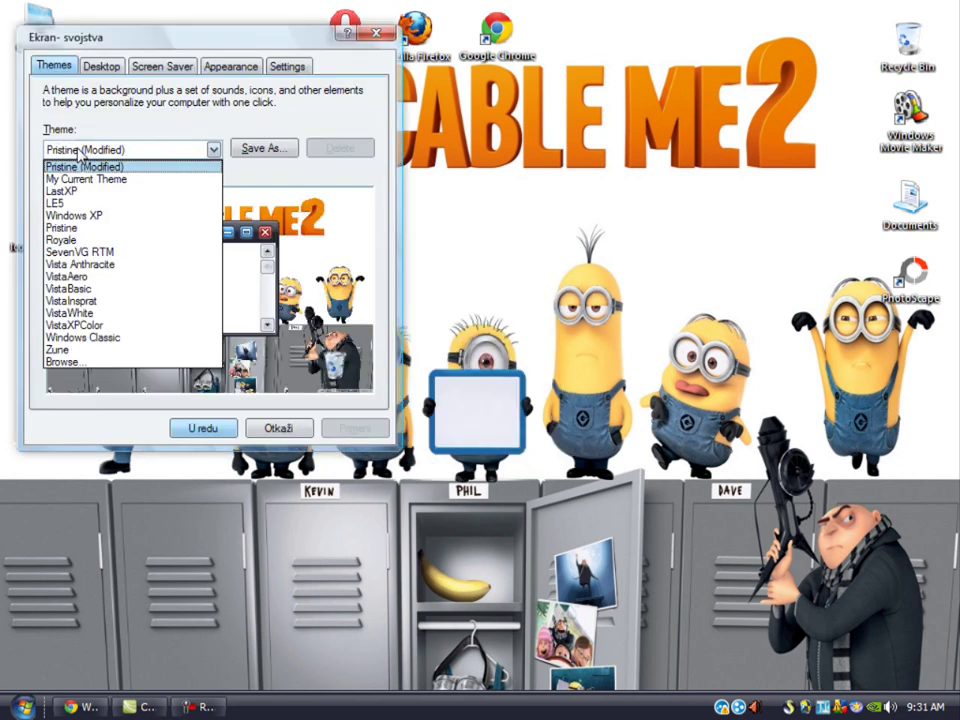
click(90, 252)
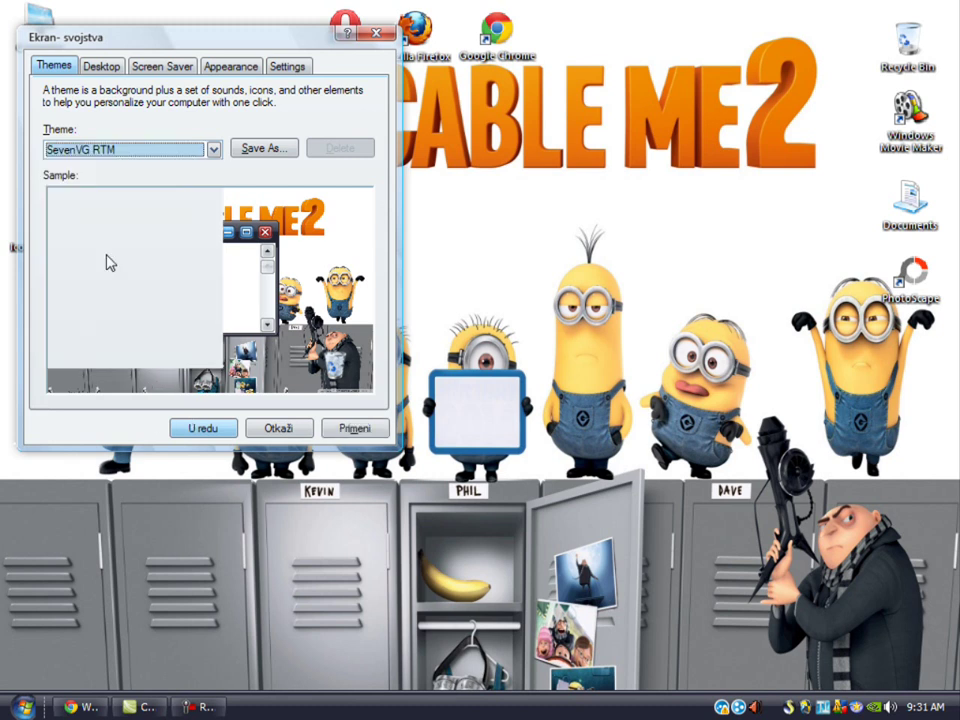
click(199, 427)
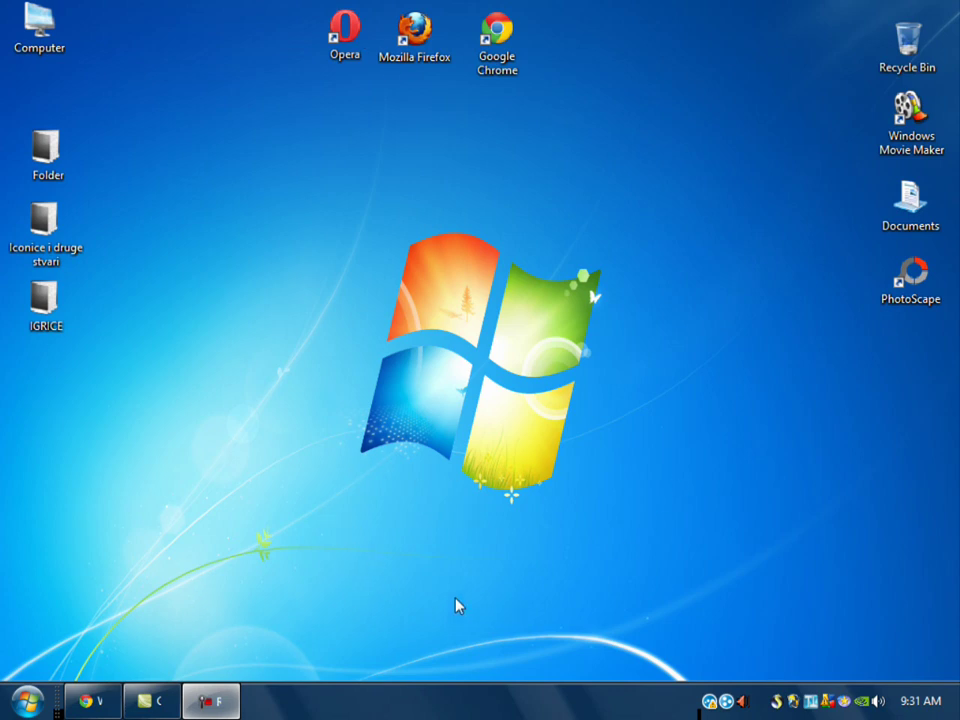
Start the ViStart download from its lee-soft.com page in the browser and cancel it.
click(90, 701)
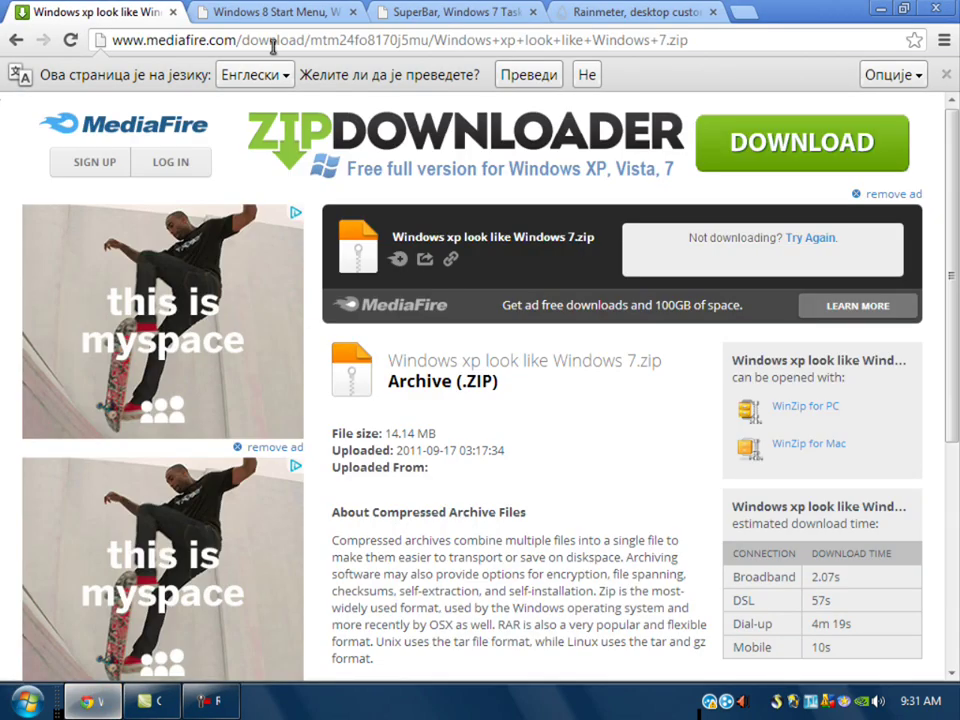
click(205, 12)
scroll(868, 537, down, 1)
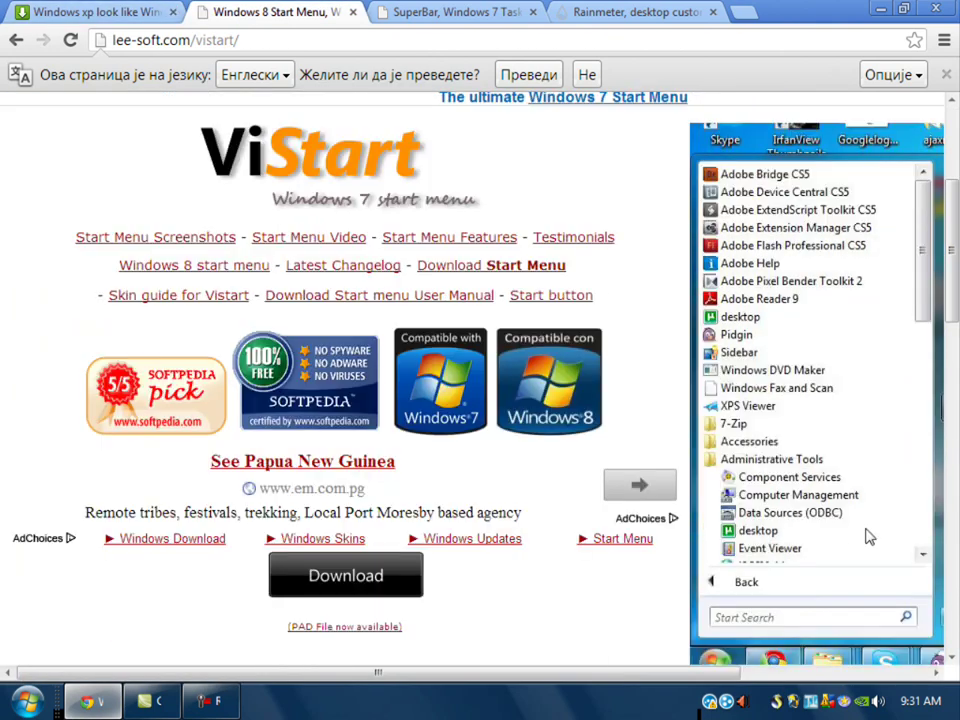
scroll(480, 380, down, 2)
scroll(480, 380, up, 4)
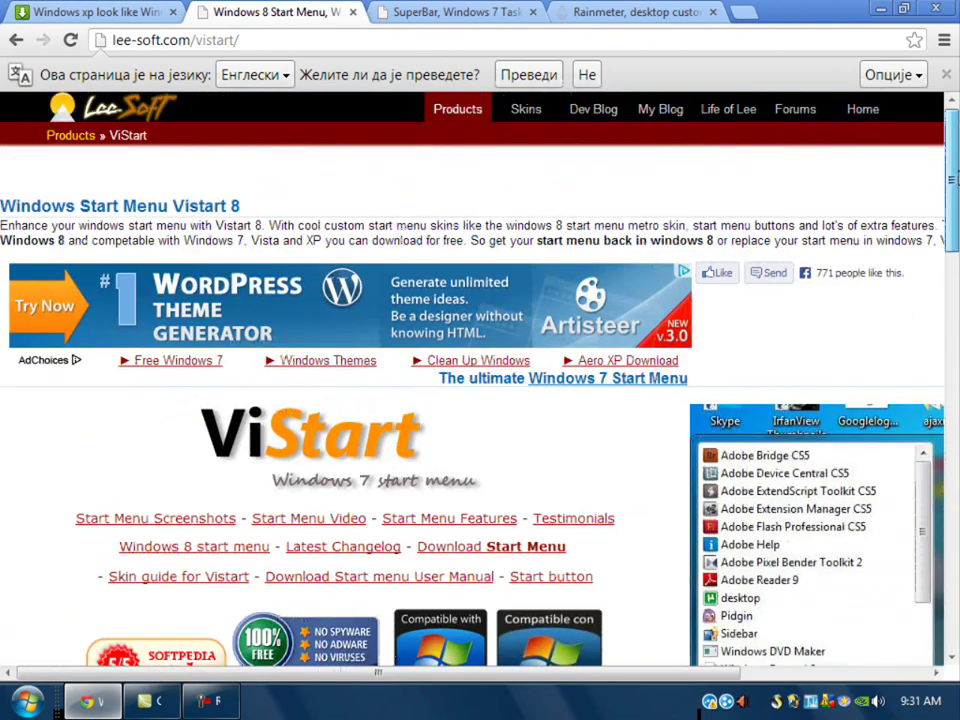
scroll(566, 536, down, 5)
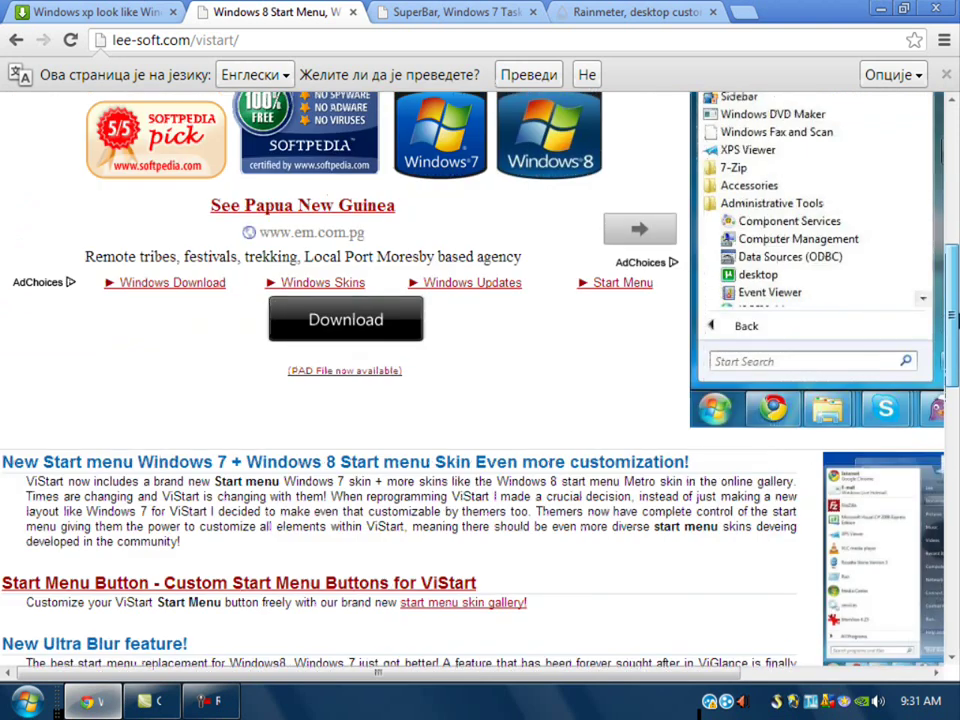
scroll(566, 536, up, 2)
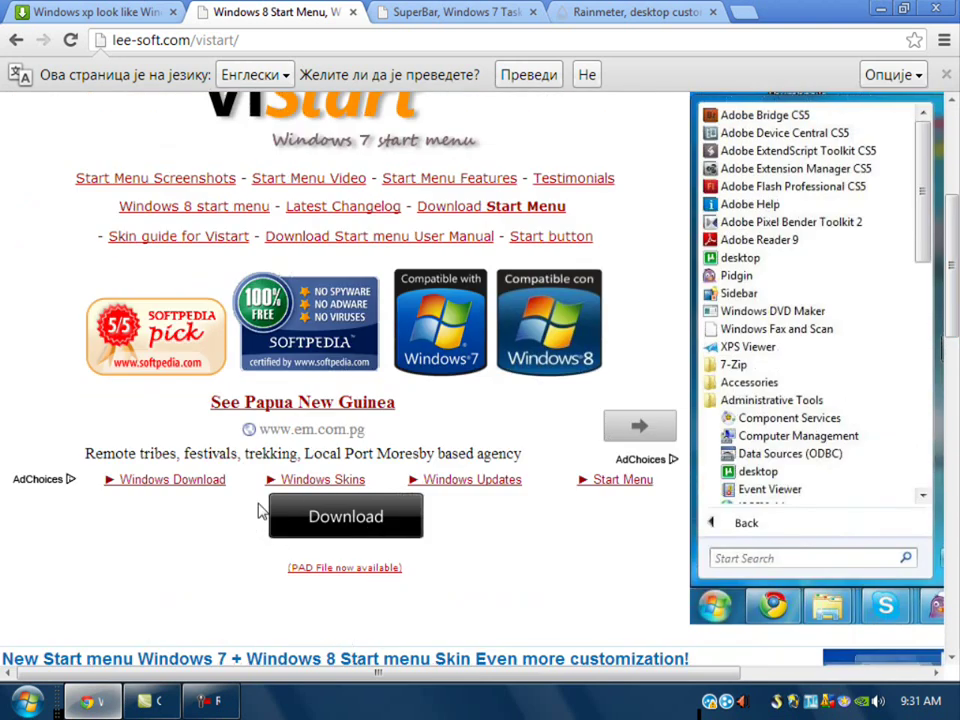
click(343, 518)
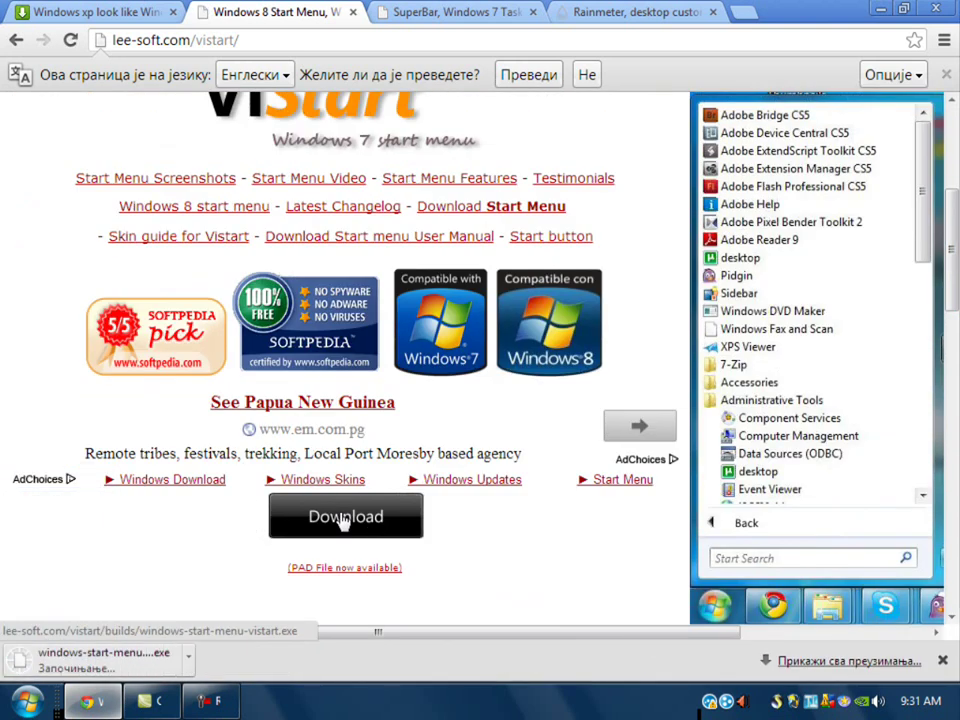
click(188, 657)
click(225, 625)
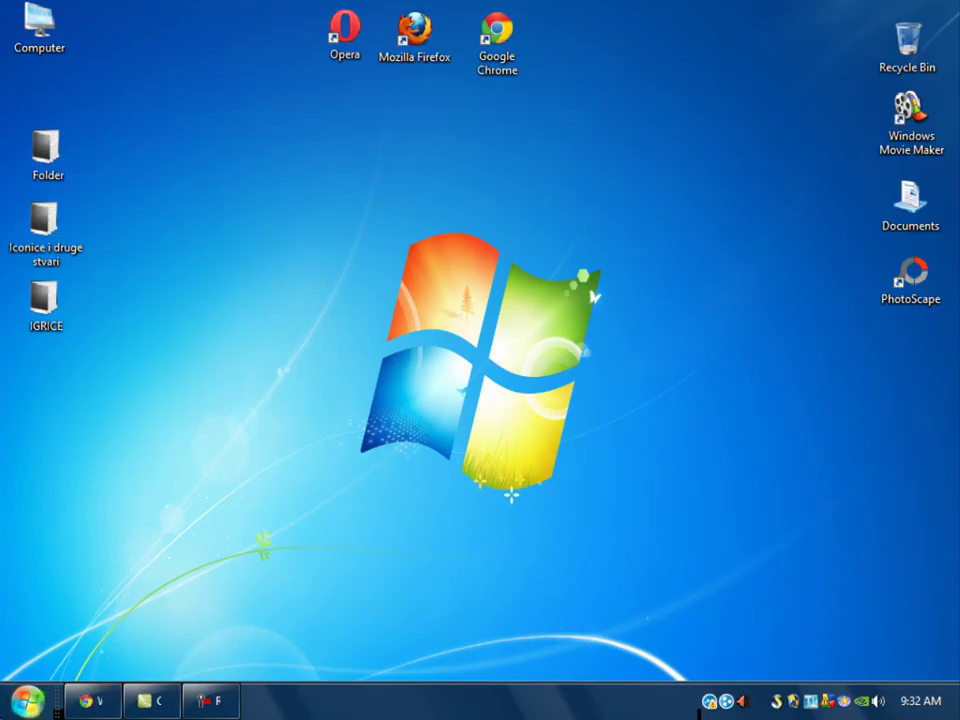
Open the C:\Program Files\ViStart folder.
click(27, 700)
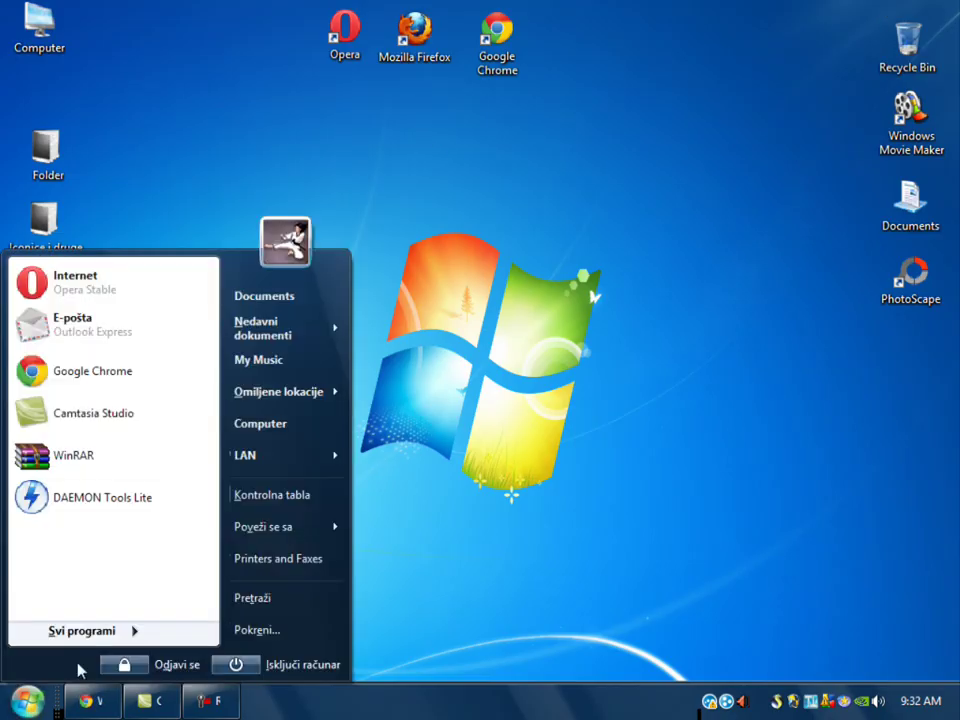
click(280, 432)
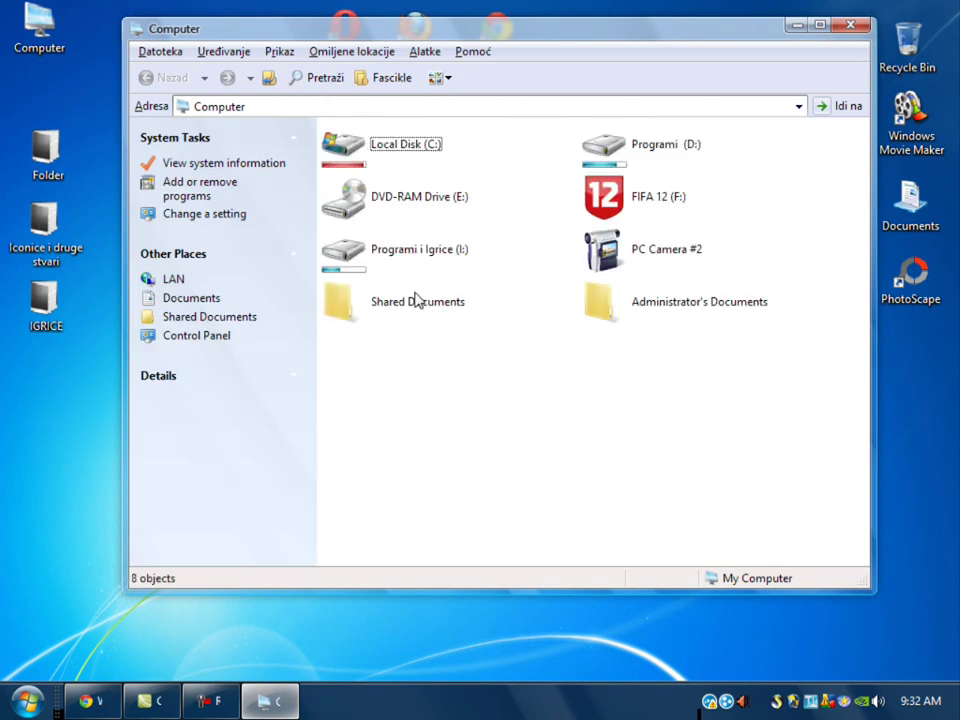
double_click(380, 135)
double_click(367, 207)
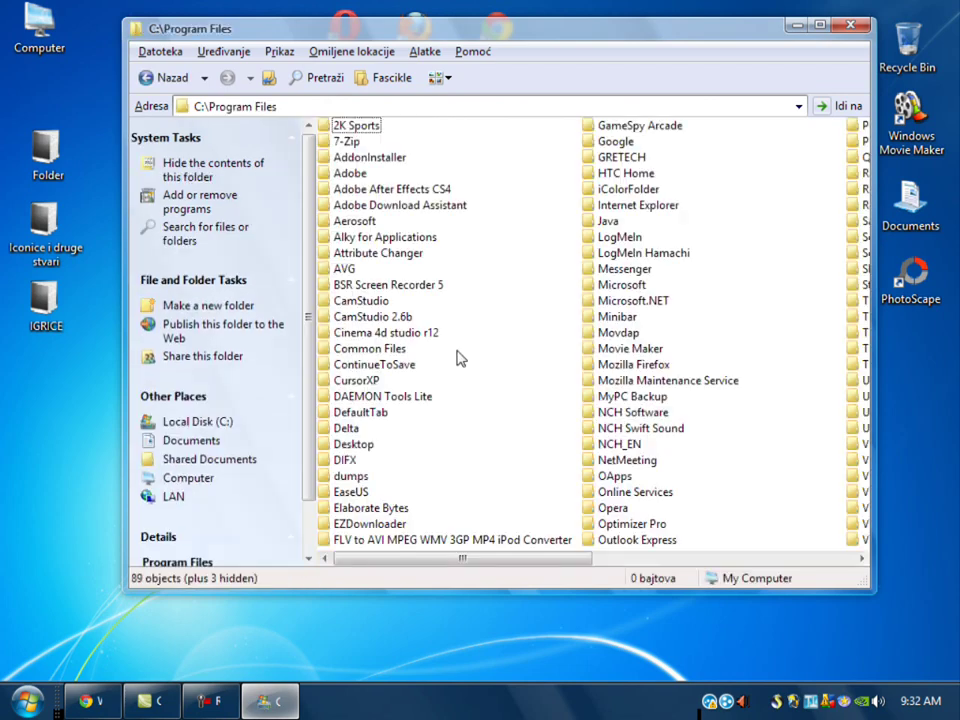
drag(446, 560, 707, 531)
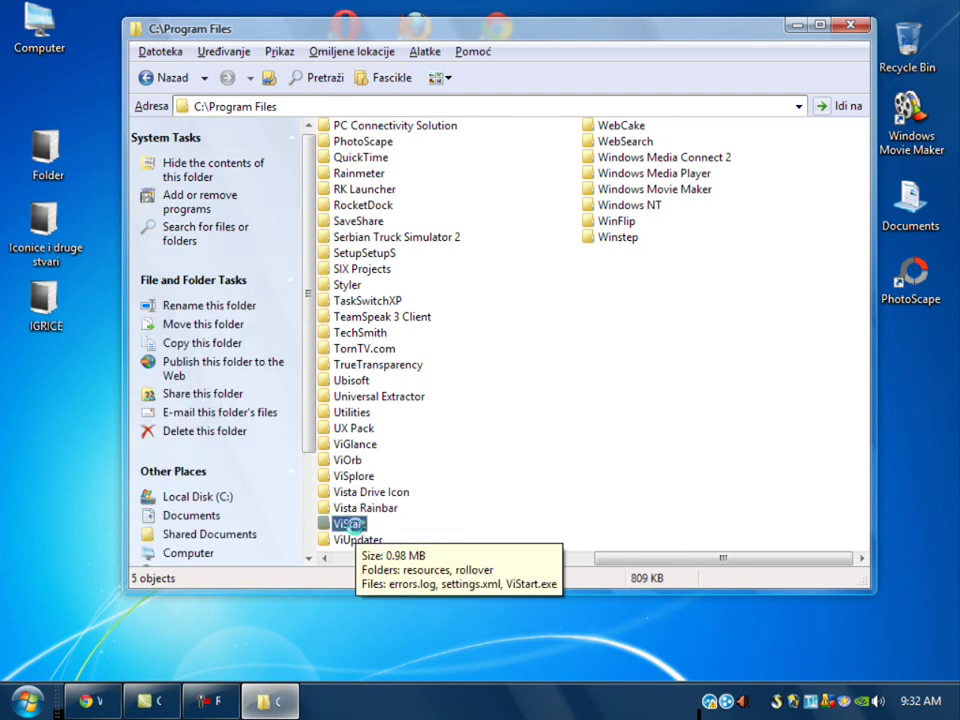
double_click(357, 526)
Launch the ViStart application, close its folder window, and open the start menu.
click(400, 258)
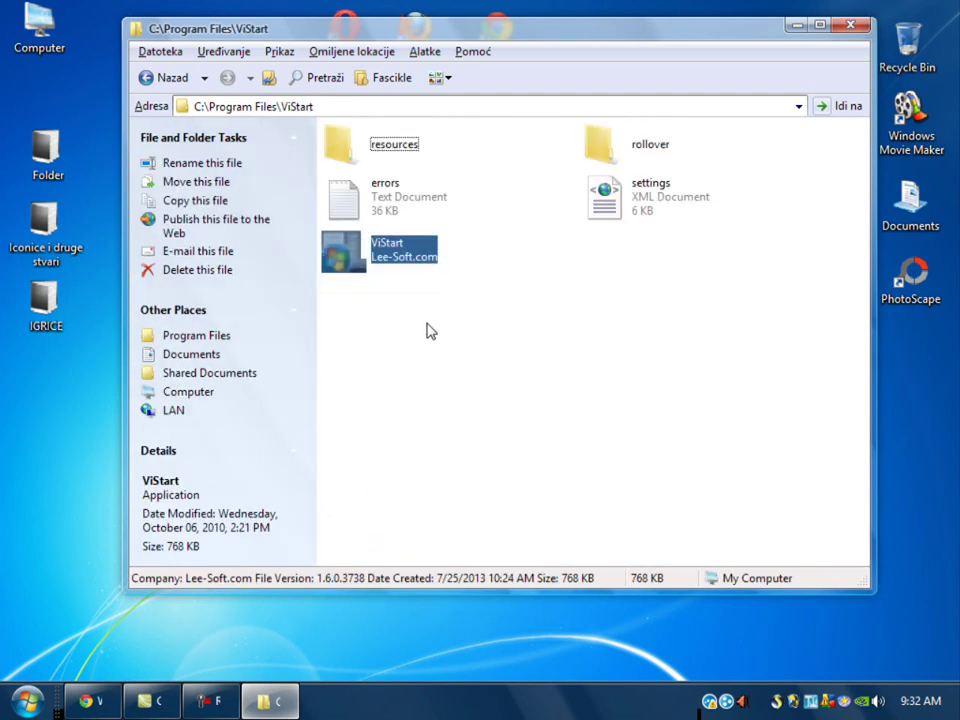
double_click(360, 272)
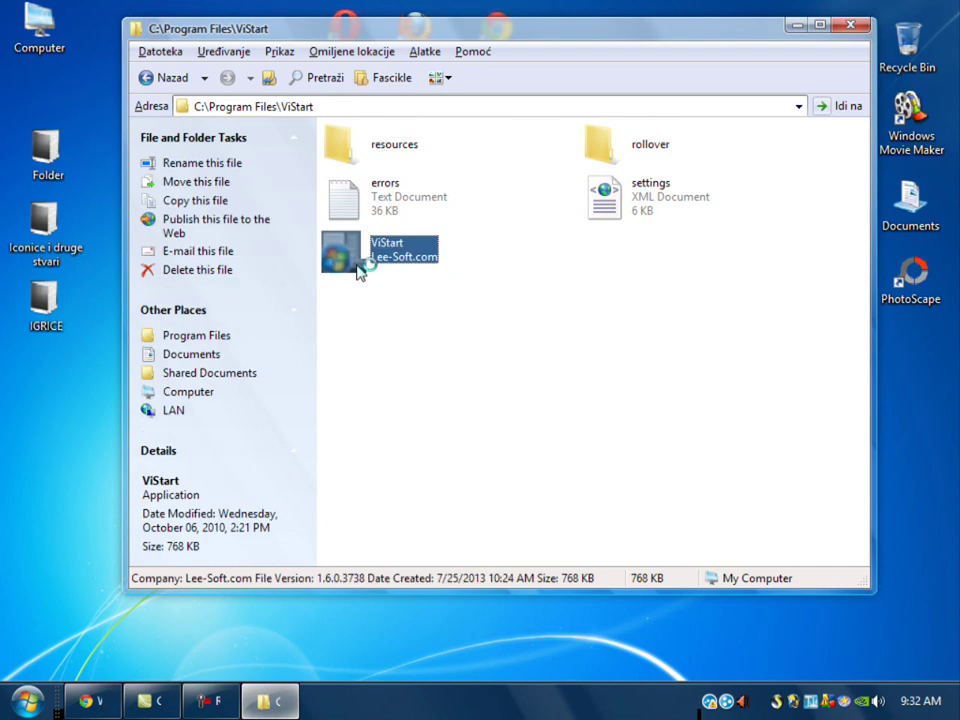
click(853, 29)
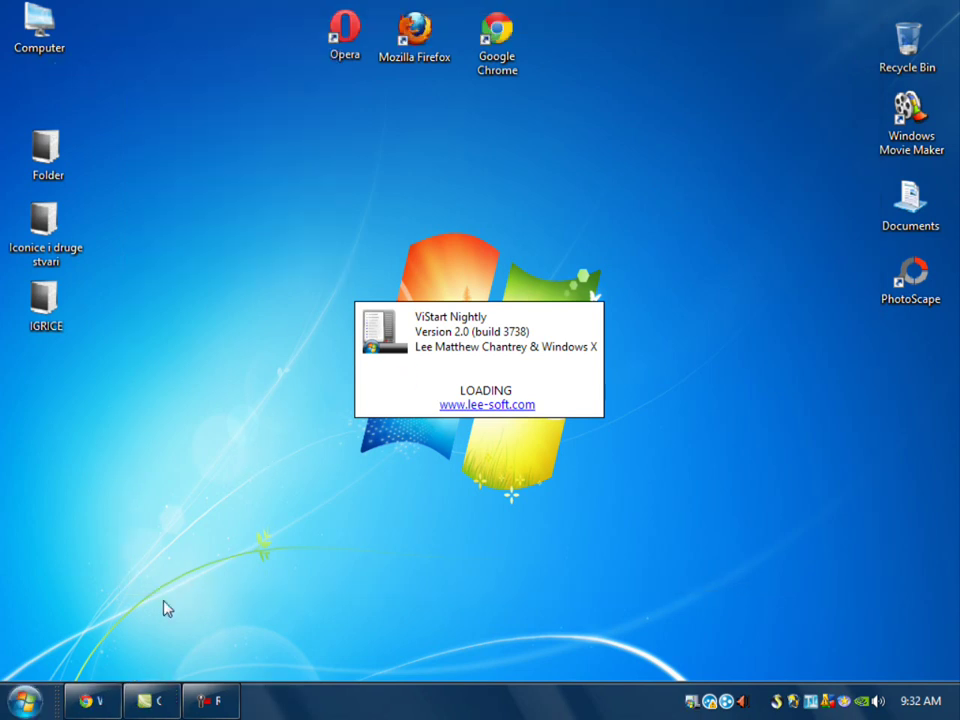
click(25, 703)
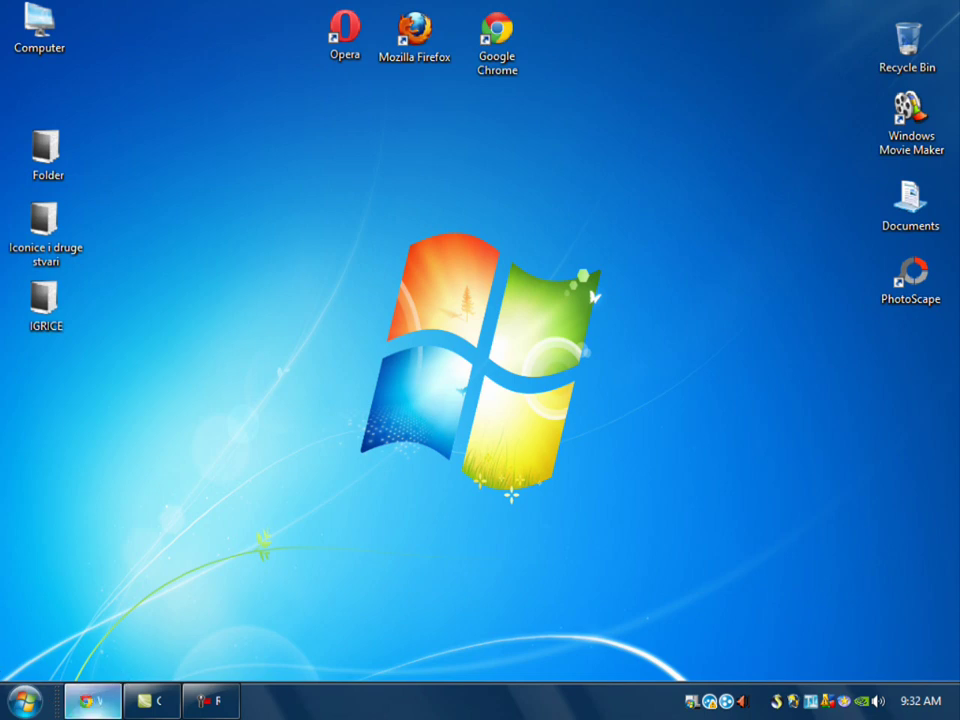
Start the ViGlance download from its lee-soft.com page in the browser, dismiss the download bar and minimize the browser.
click(92, 700)
click(455, 12)
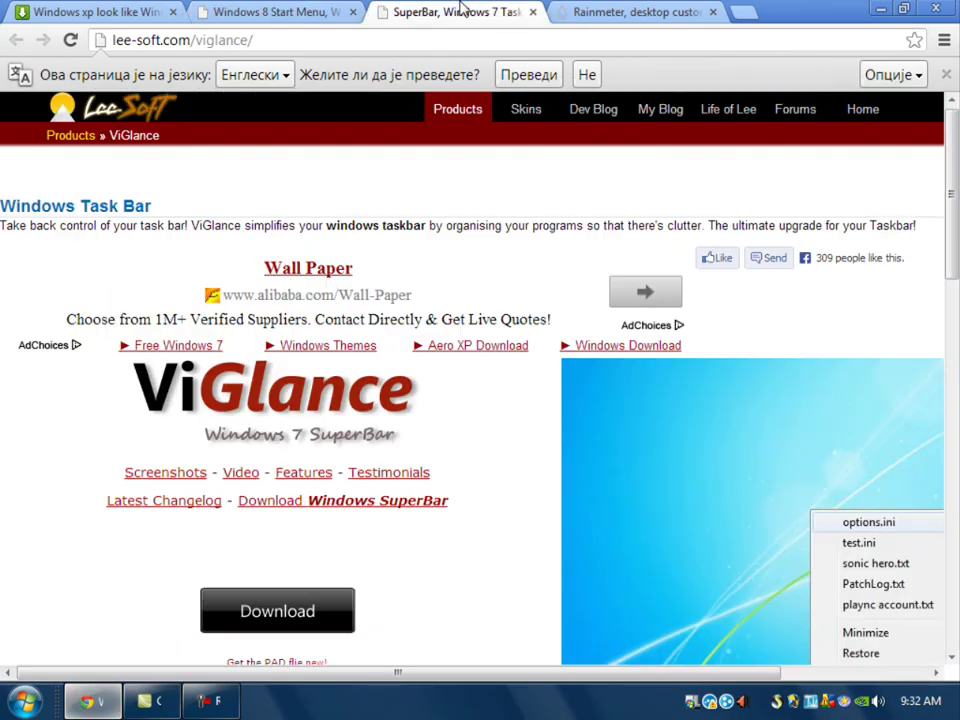
scroll(957, 320, down, 3)
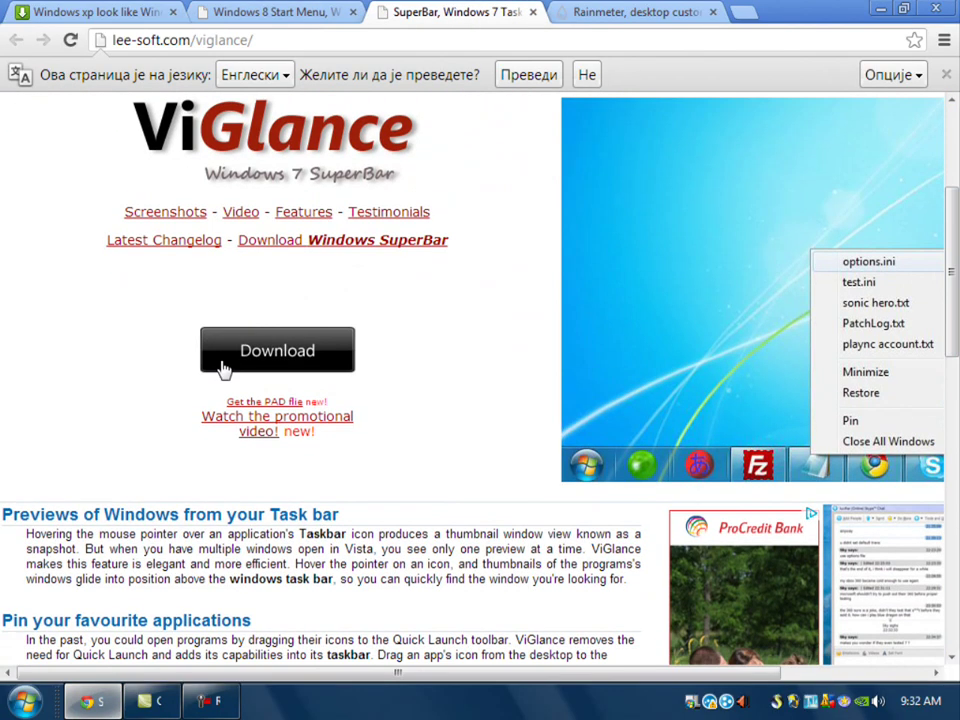
click(272, 348)
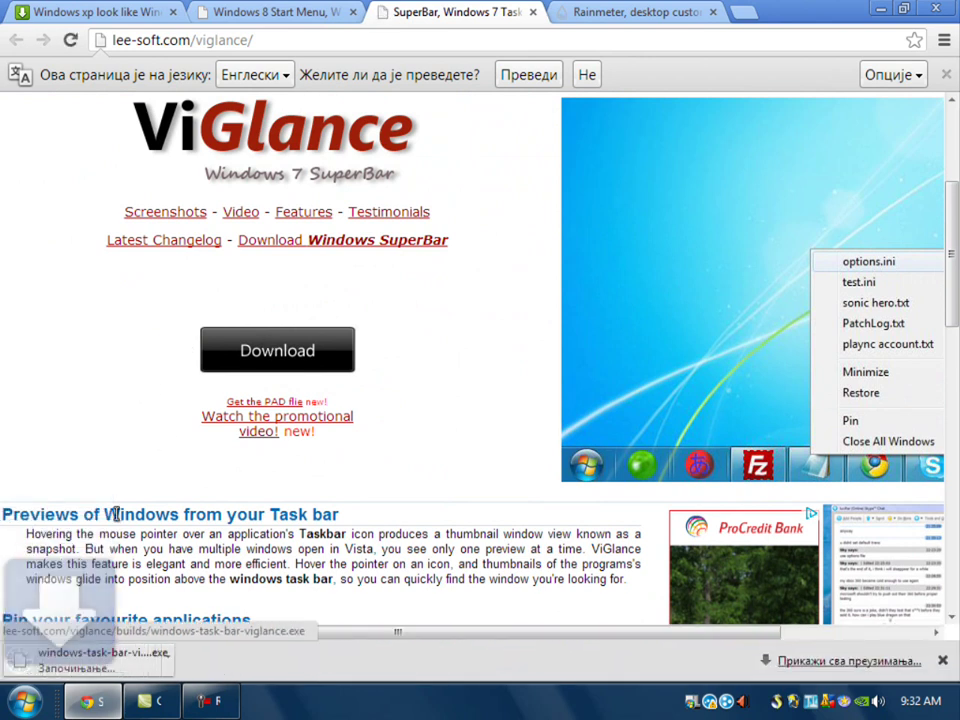
click(190, 658)
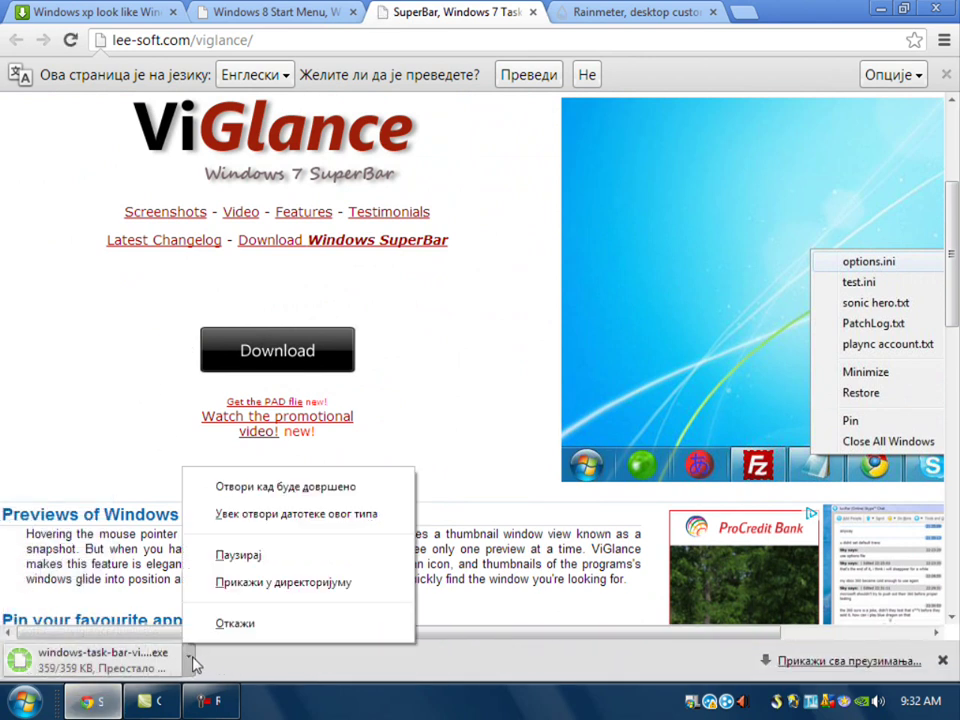
click(942, 660)
click(880, 8)
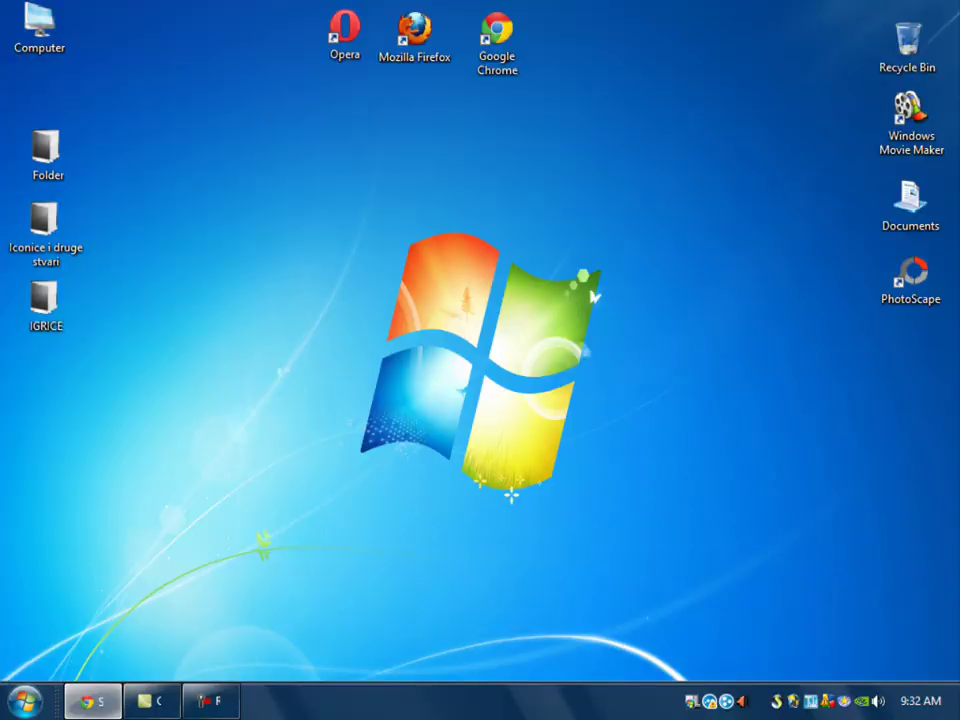
Open the C:\Program Files\ViGlance folder.
key(super)
click(302, 446)
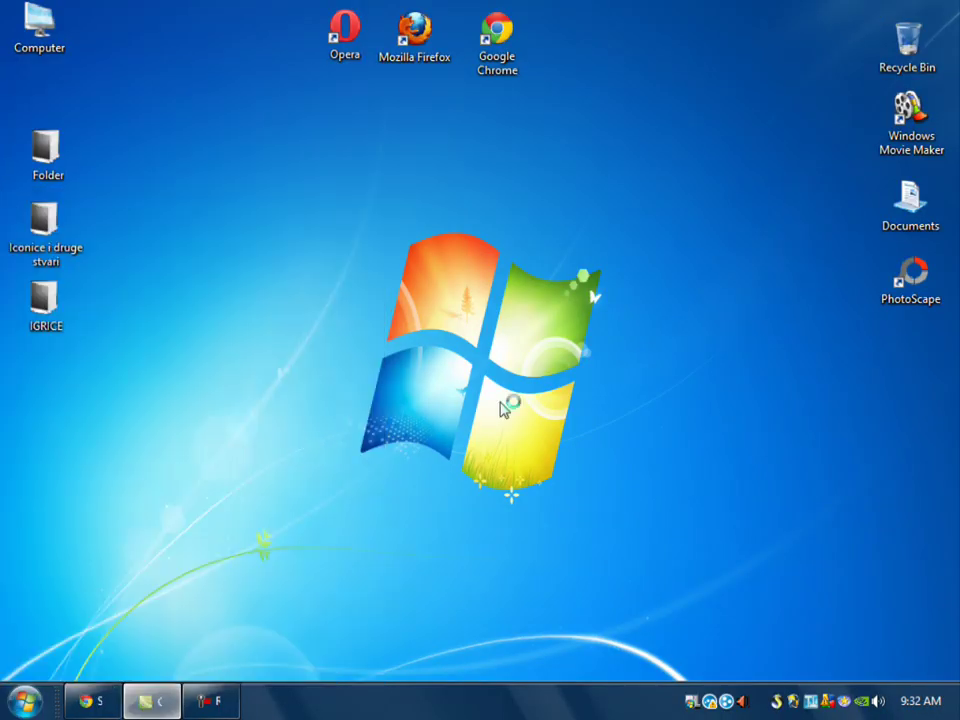
double_click(385, 146)
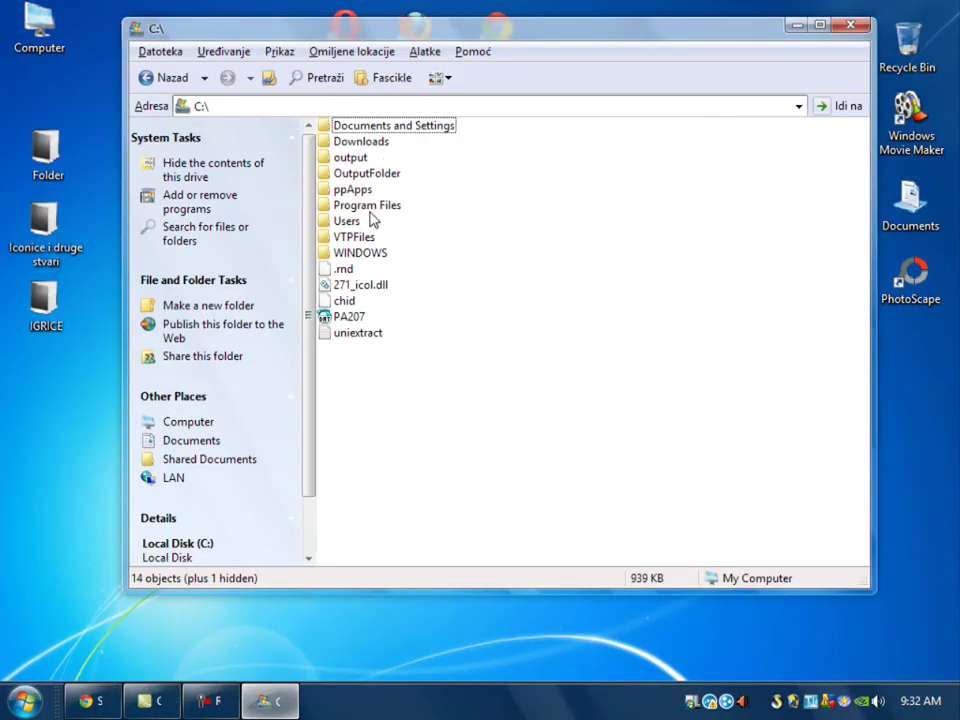
double_click(366, 205)
drag(459, 559, 784, 561)
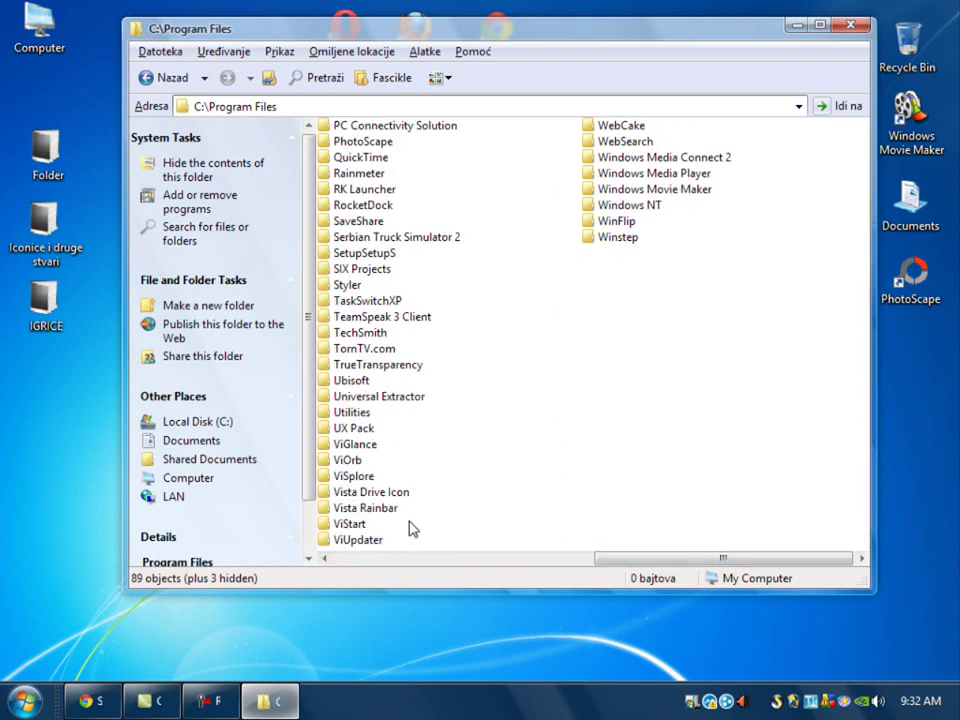
double_click(352, 446)
Launch the ViGlance application from its program folder.
drag(502, 287, 603, 385)
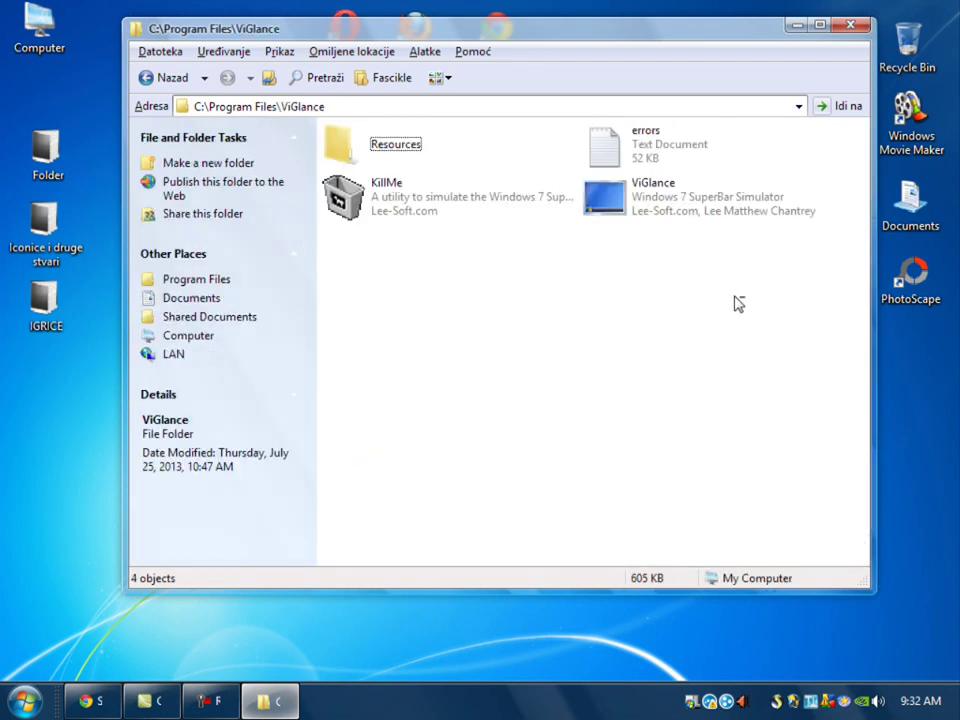
drag(733, 300, 641, 270)
click(633, 197)
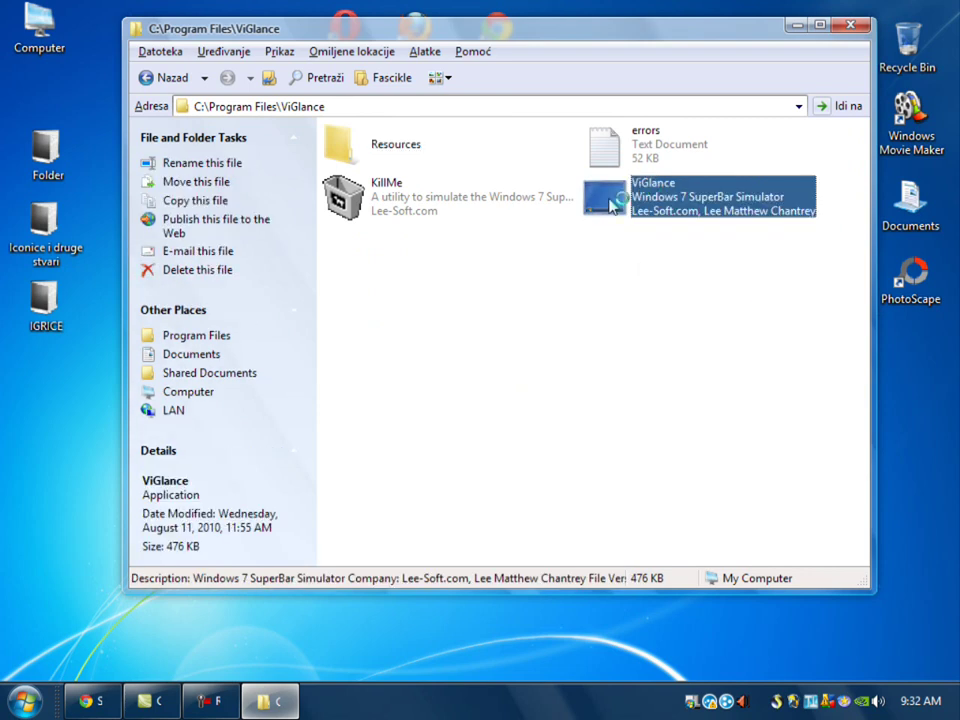
Start the ViGlance taskbar simulator and close its program folder window.
double_click(612, 205)
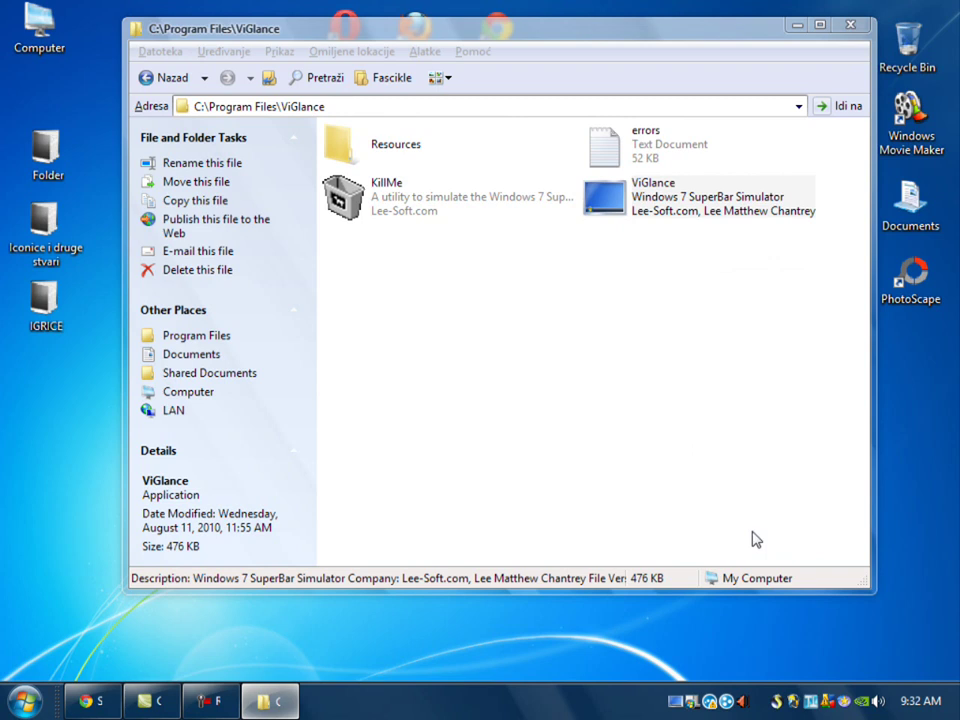
click(442, 522)
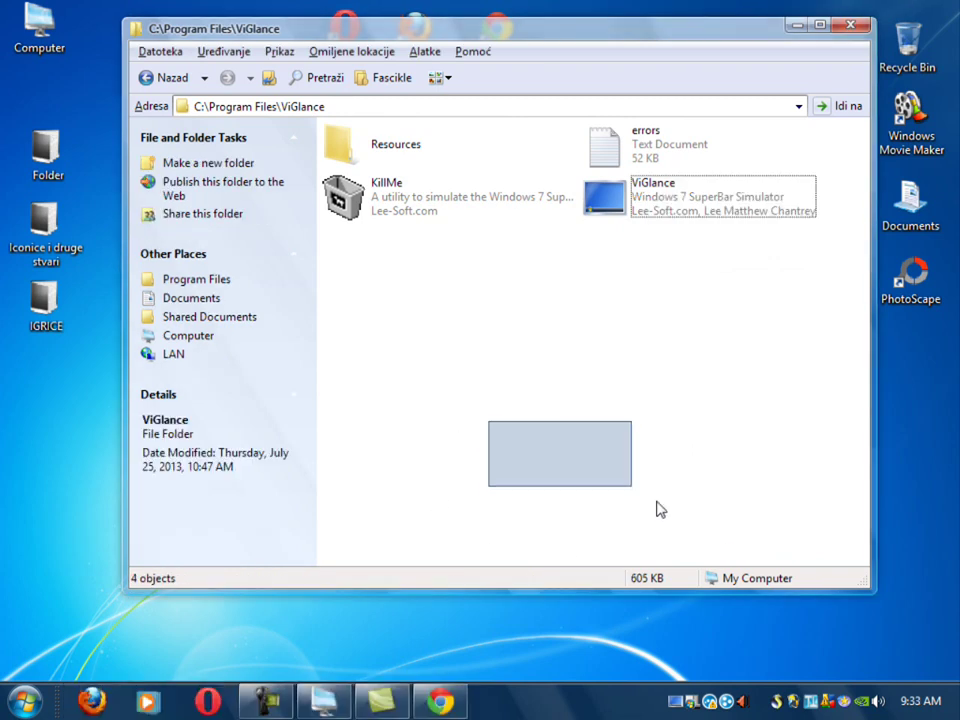
click(863, 28)
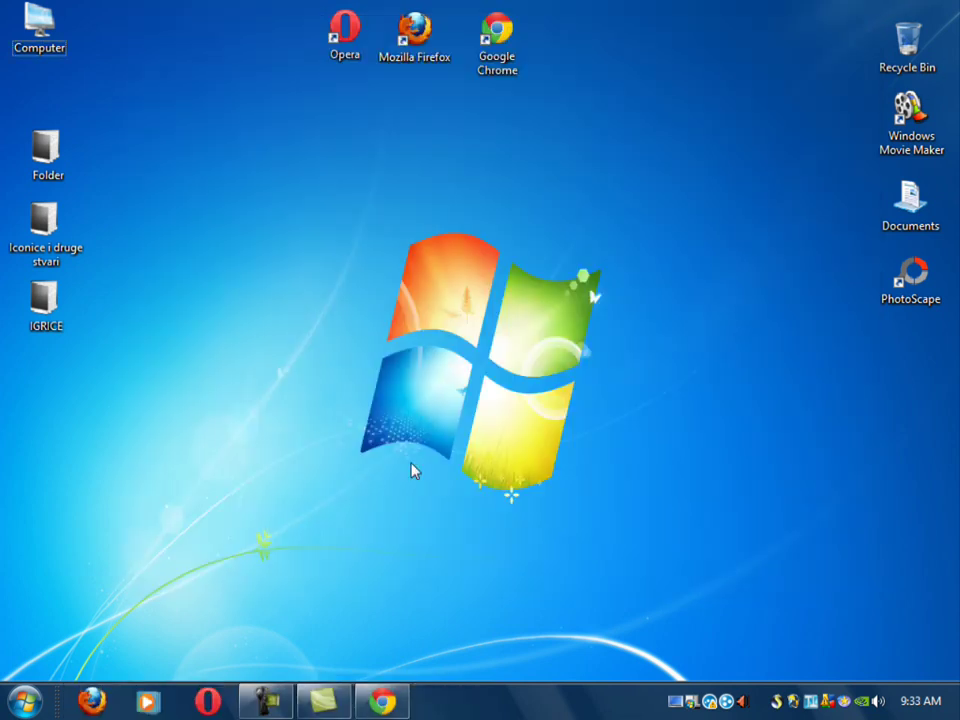
Close the ViGlance page in the browser, bring up the Rainmeter page, and minimize the browser.
click(381, 700)
click(579, 11)
click(497, 8)
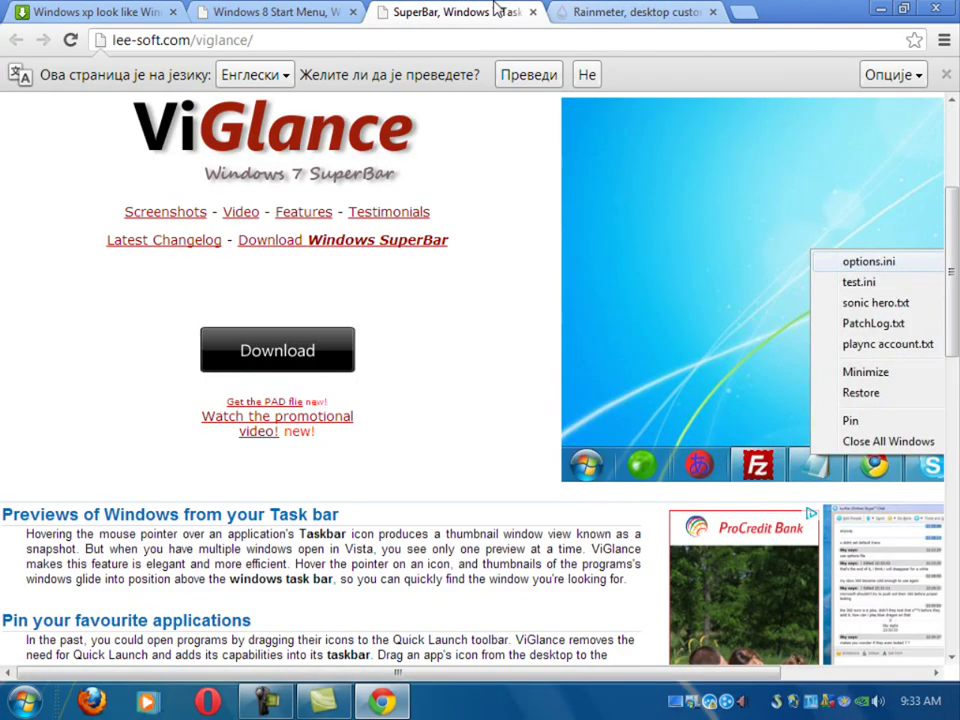
click(533, 12)
click(533, 13)
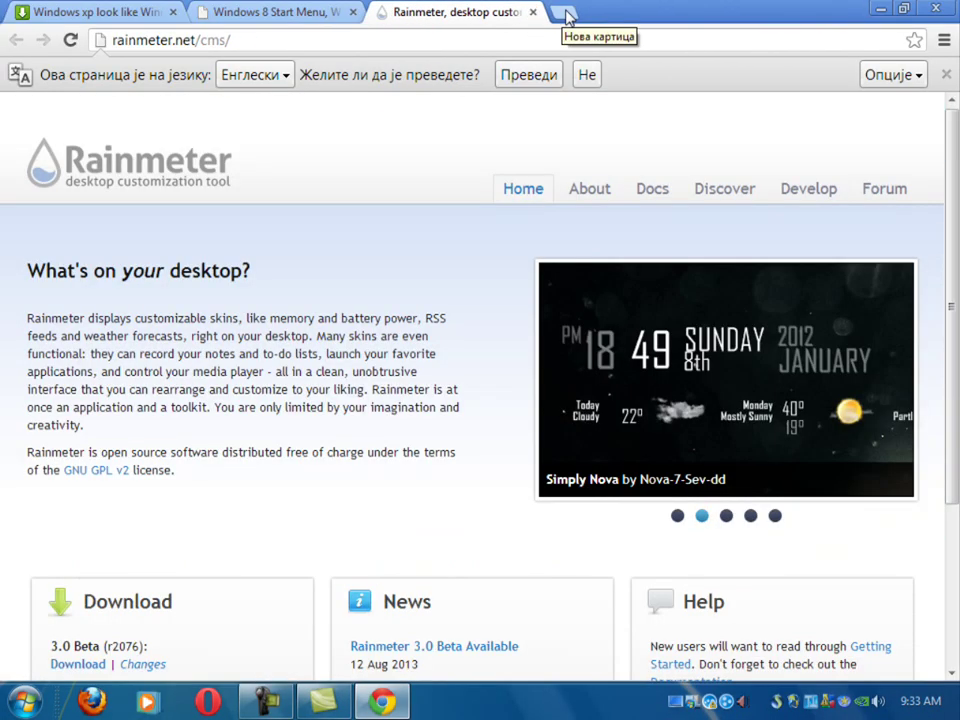
click(880, 8)
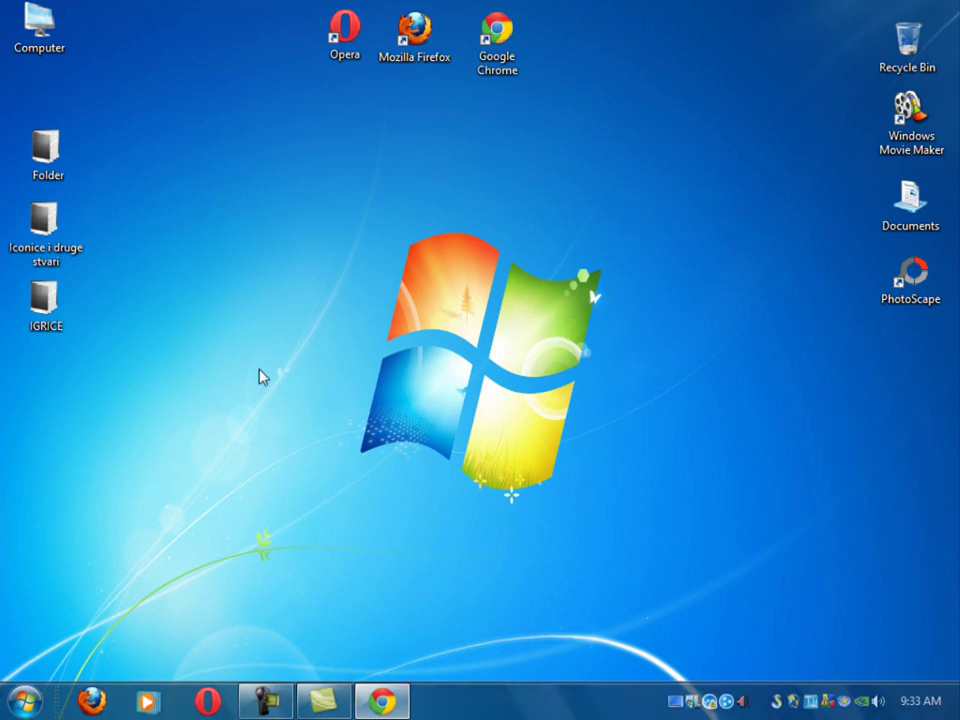
Set the desktop wallpaper to blue-and-black-backgrounds from the desktop folder "Iconice i druge stvari".
right_click(425, 234)
click(470, 494)
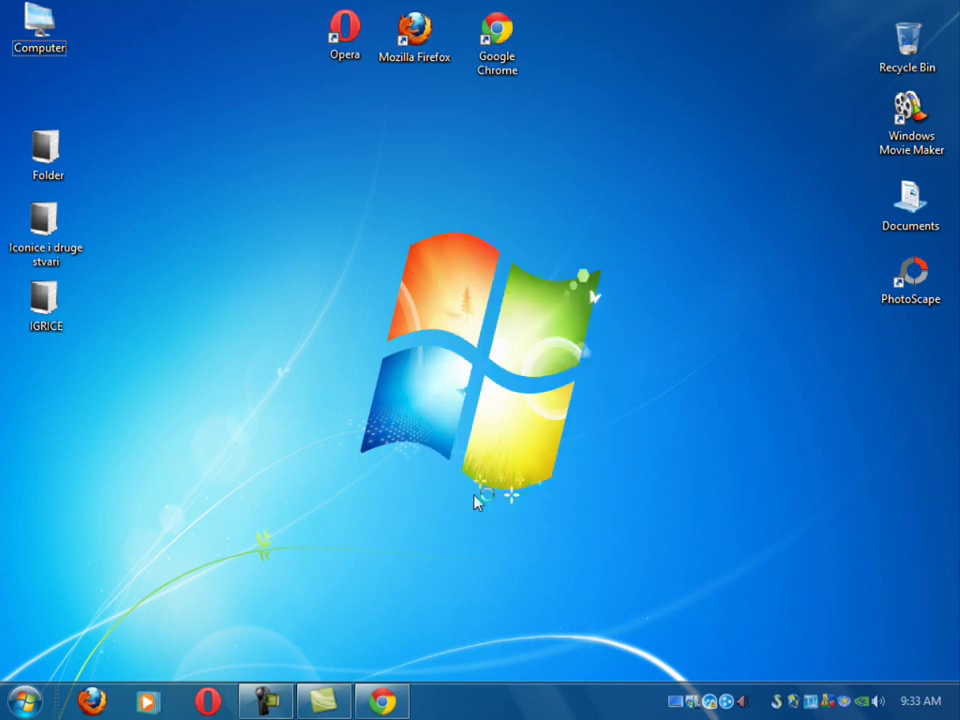
click(168, 146)
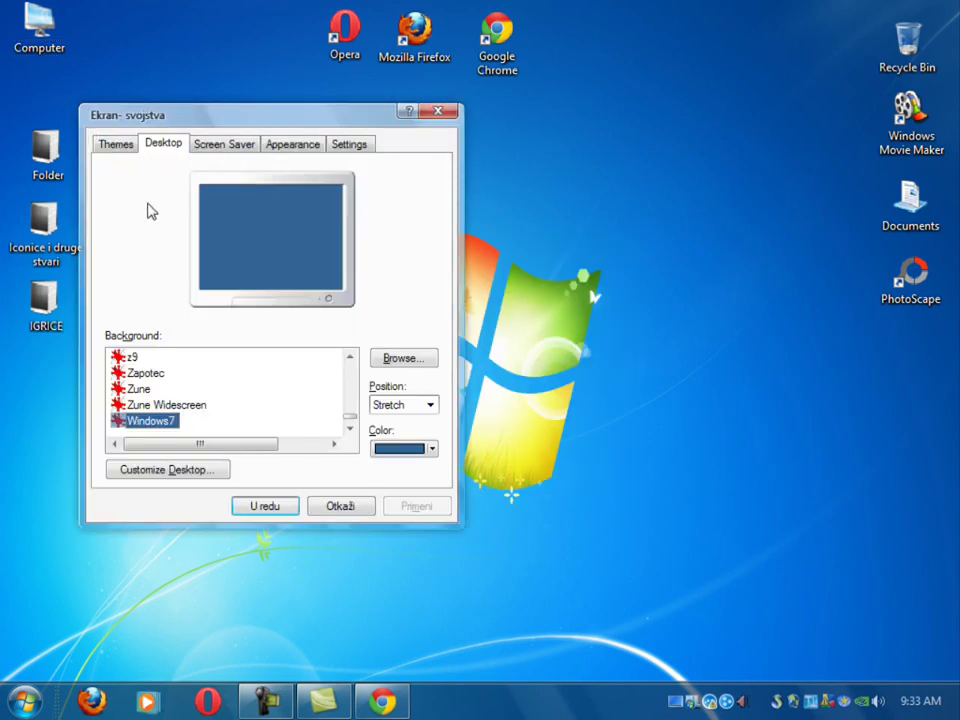
click(401, 360)
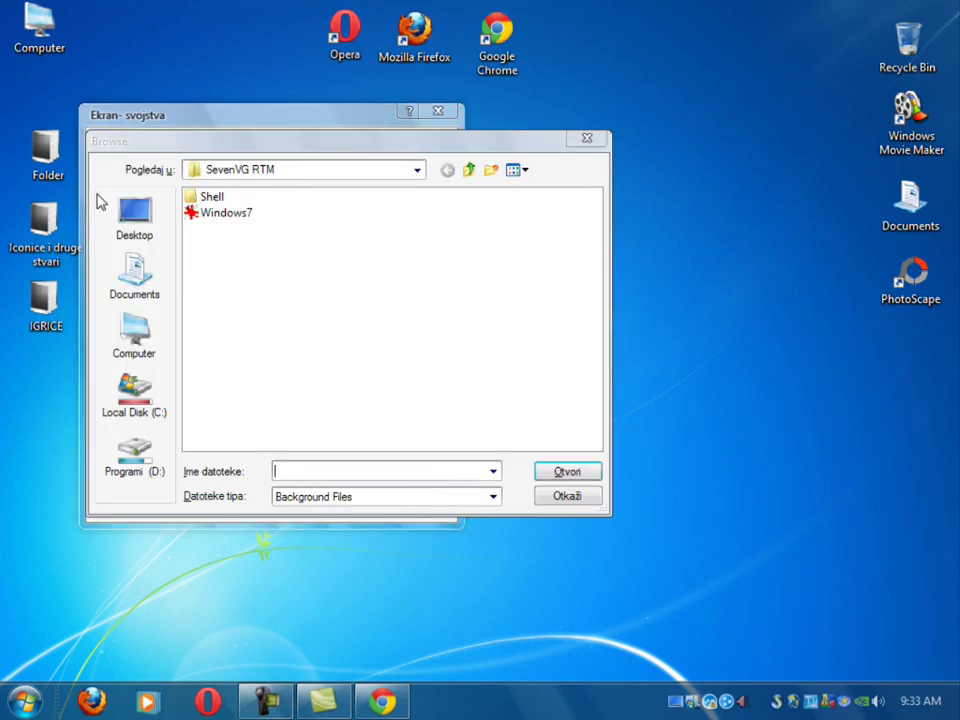
click(122, 222)
double_click(217, 262)
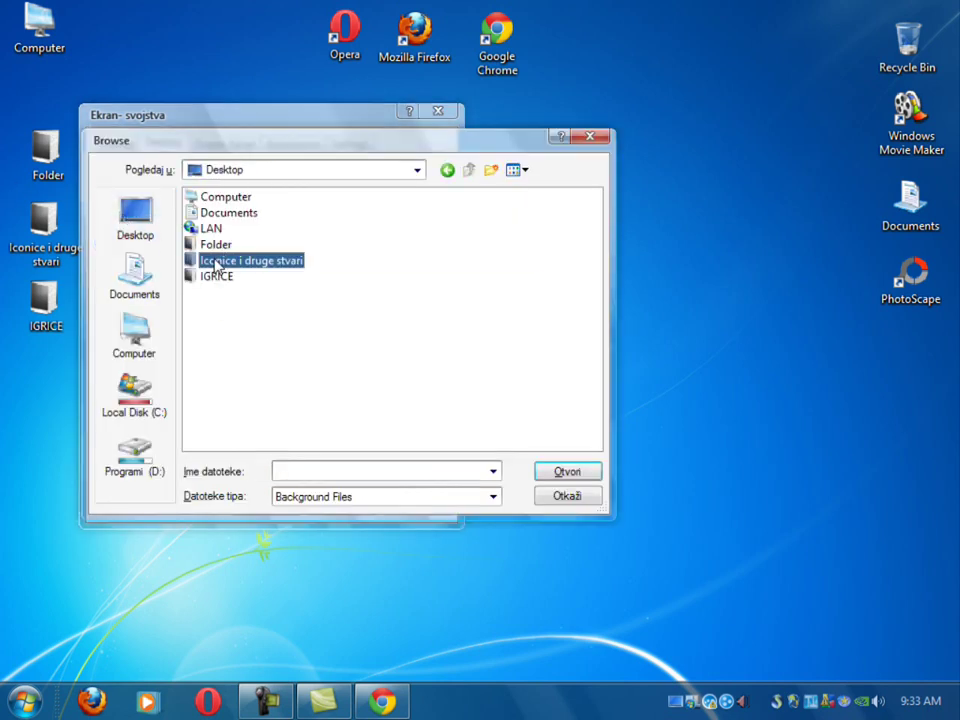
click(250, 213)
click(562, 471)
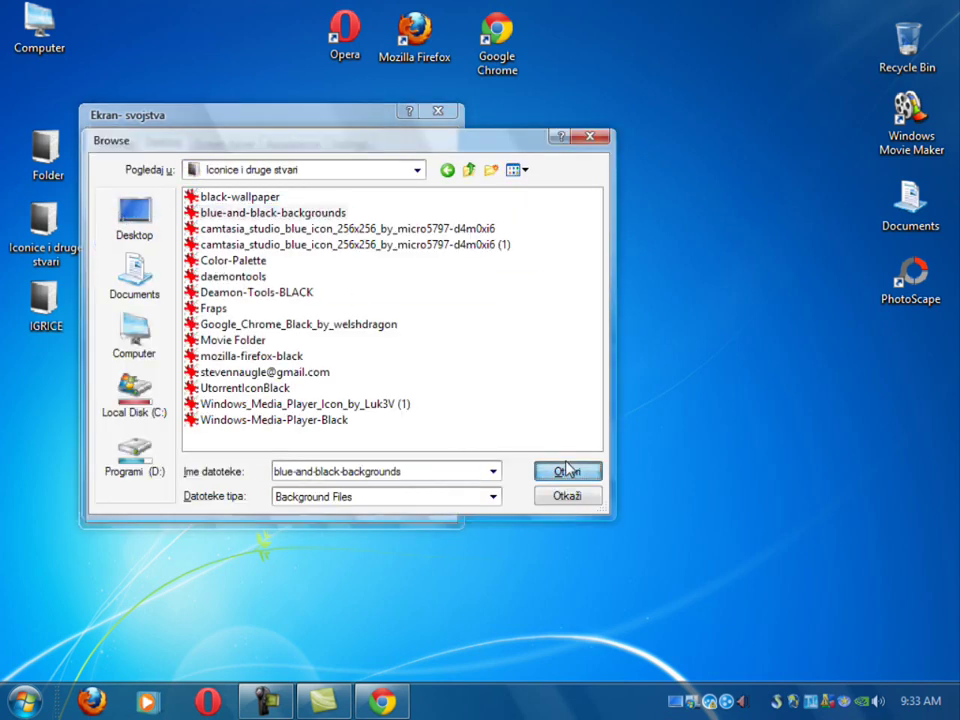
click(264, 507)
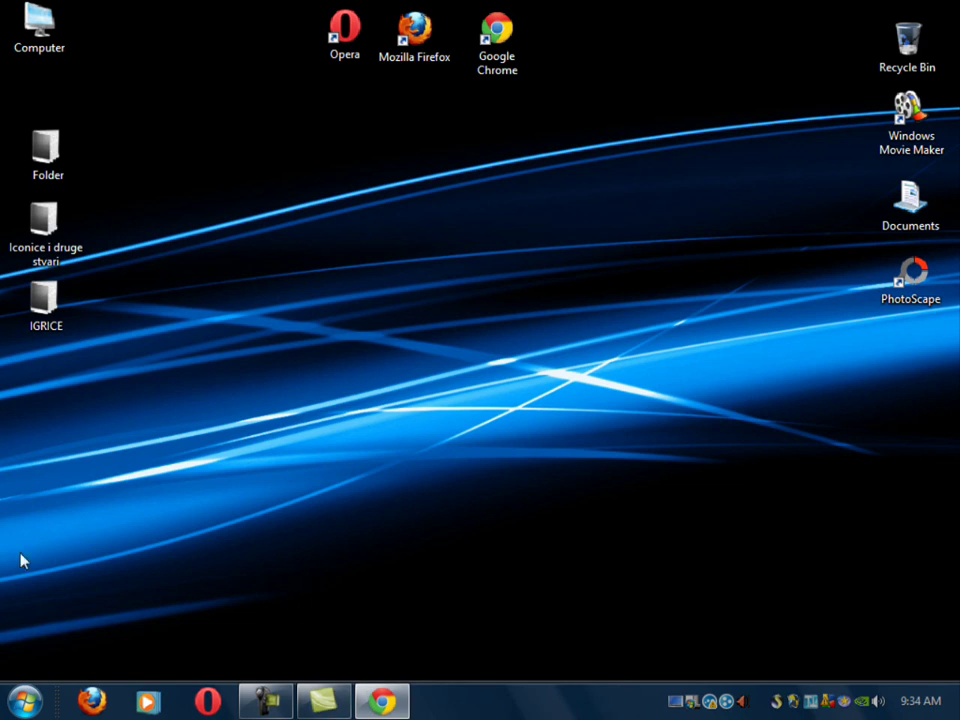
Switch to the IconArchive page in the browser and enter "blue folder" as the icon search term.
click(378, 702)
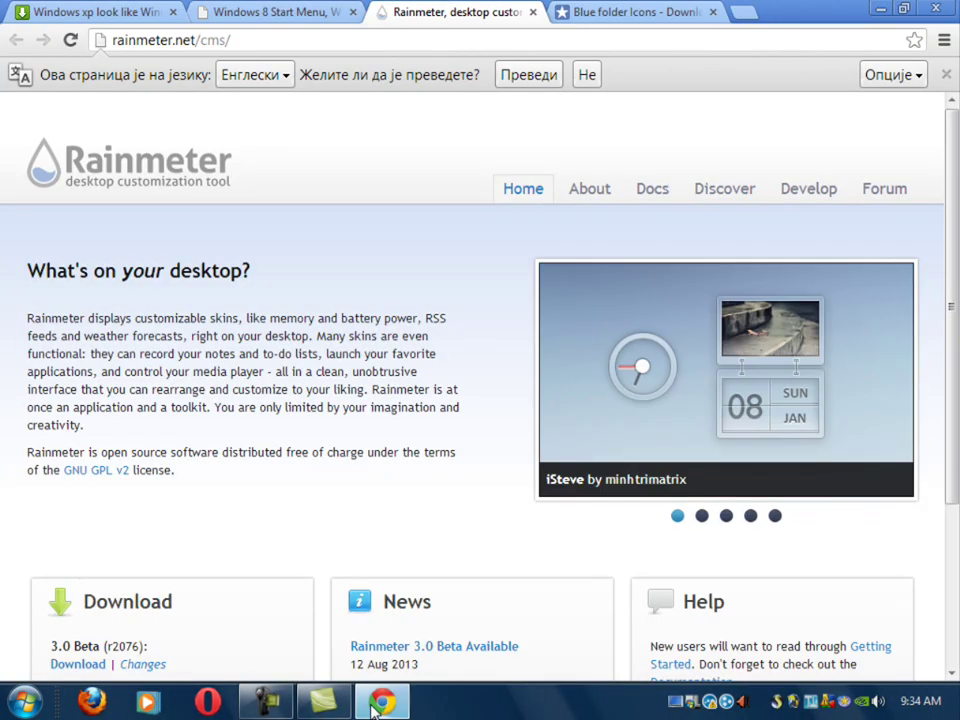
click(630, 12)
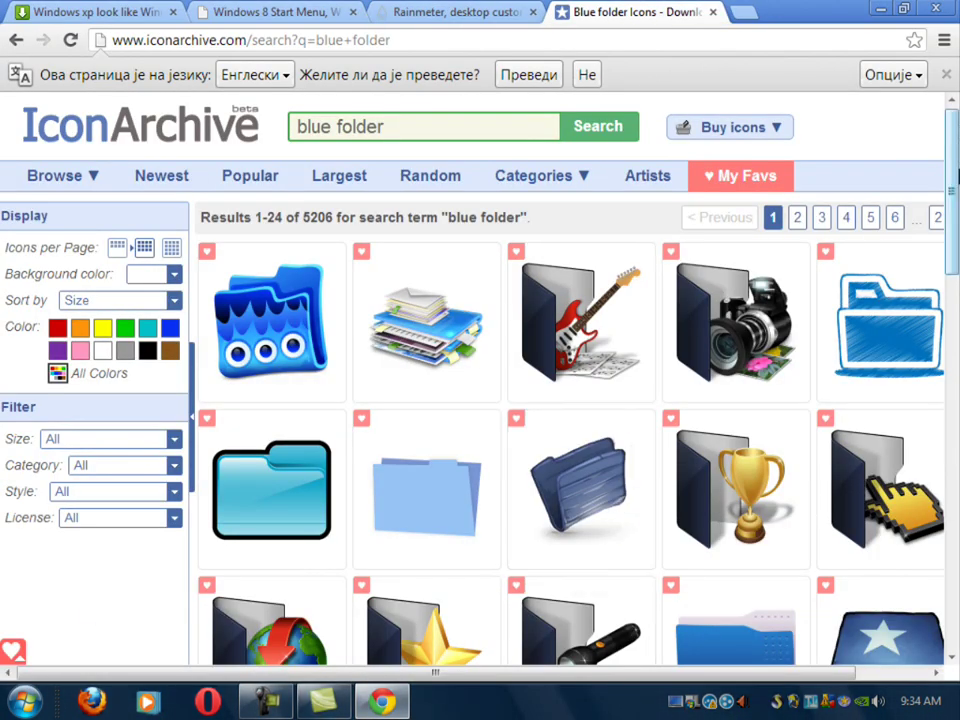
triple_click(383, 126)
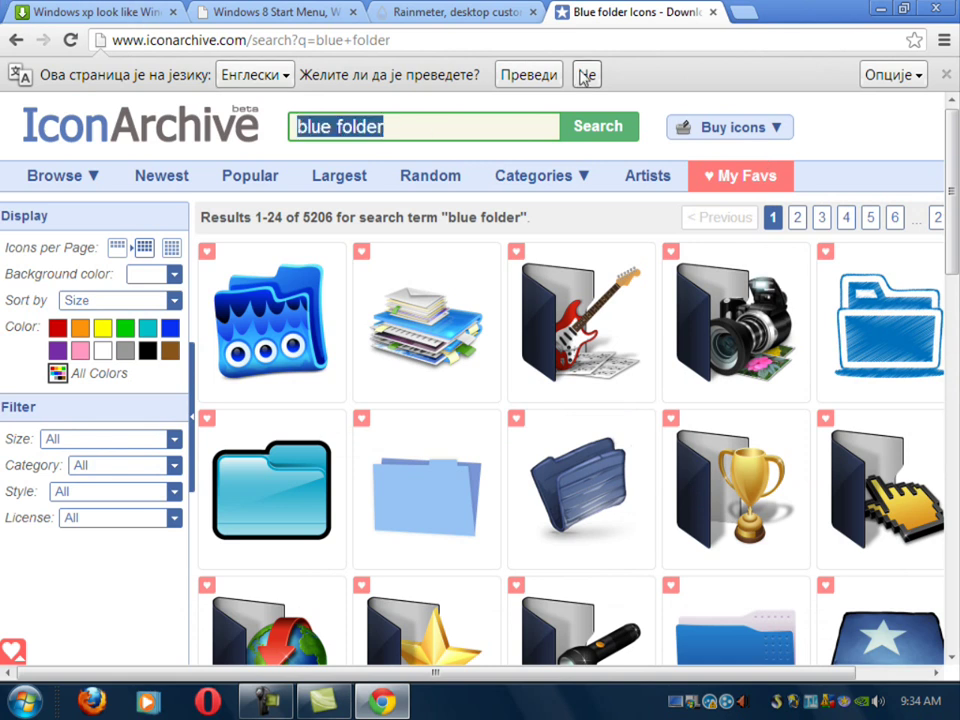
key(BackSpace)
text(blue)
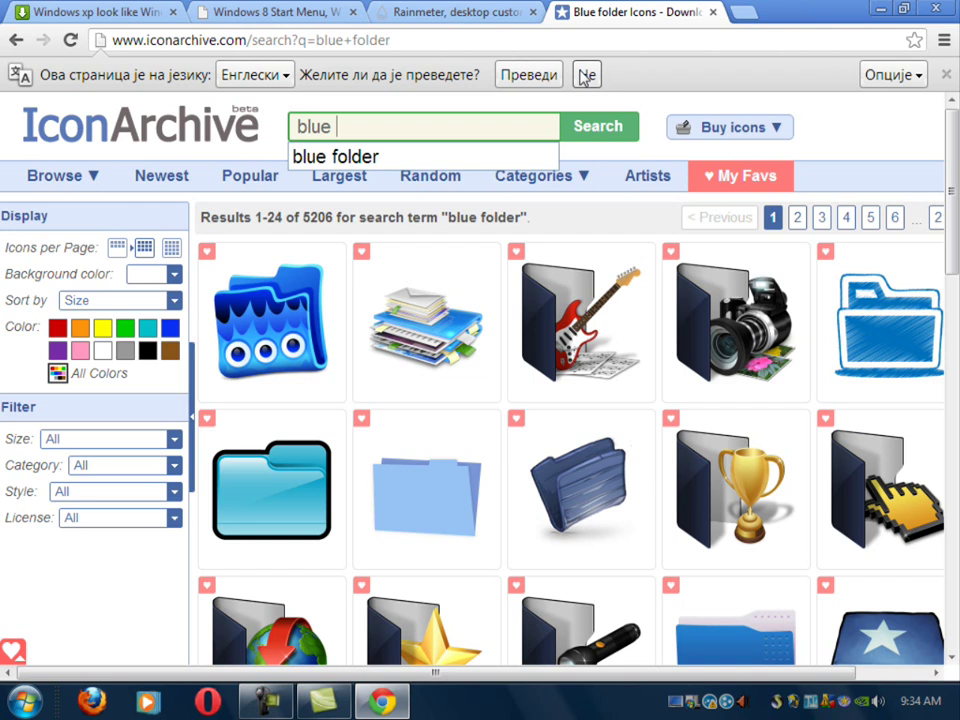
click(499, 156)
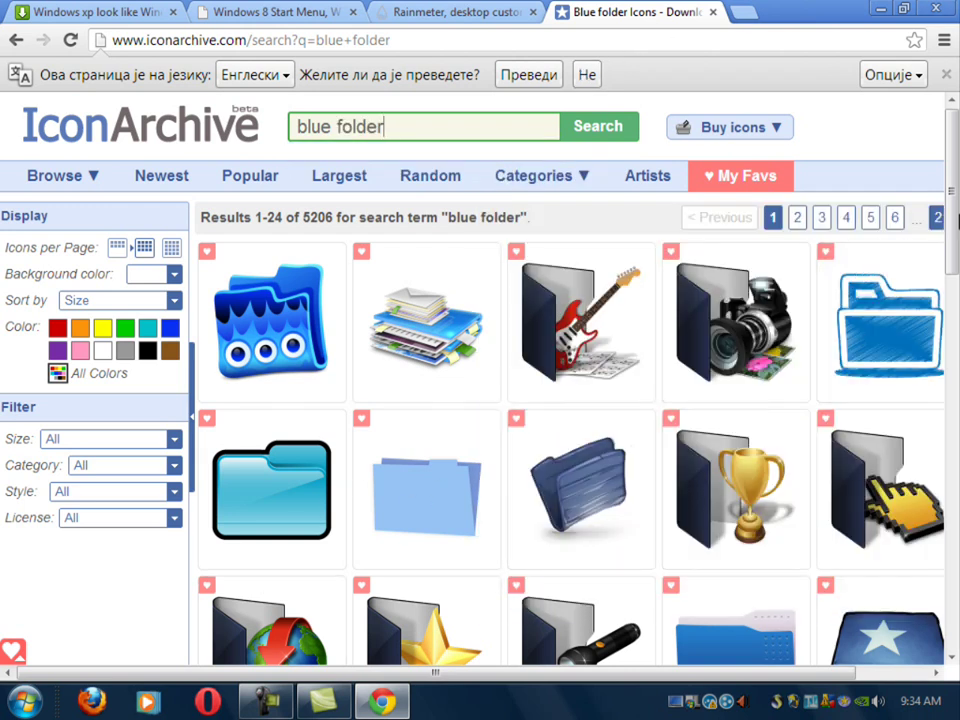
Look through page 2 of the blue folder icon results and return to the first page.
click(796, 218)
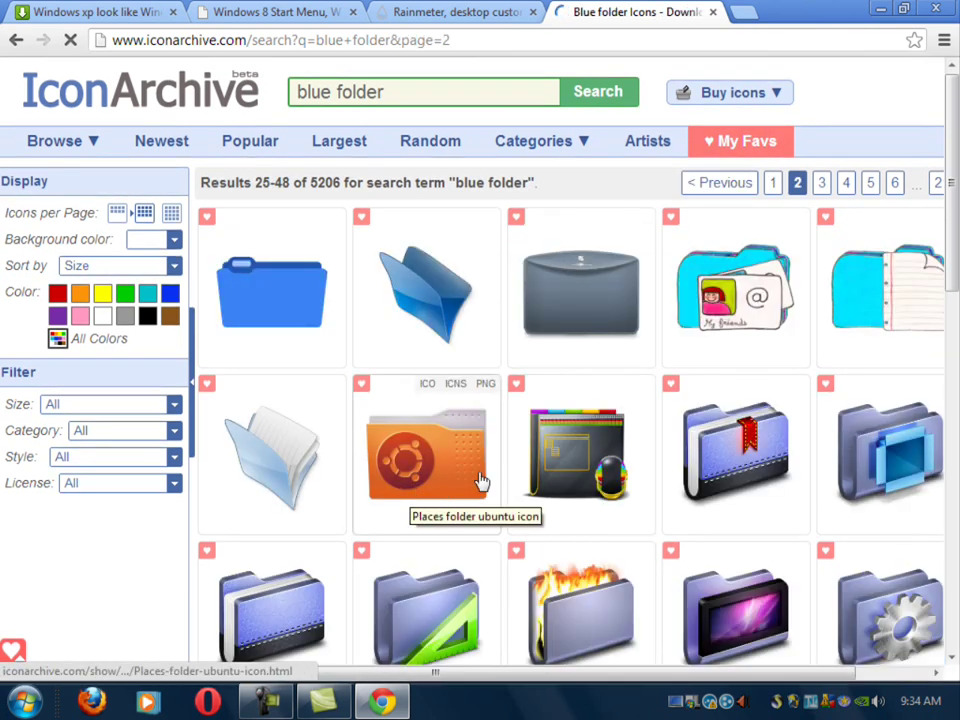
scroll(500, 470, down, 1)
scroll(490, 476, down, 2)
scroll(480, 482, down, 3)
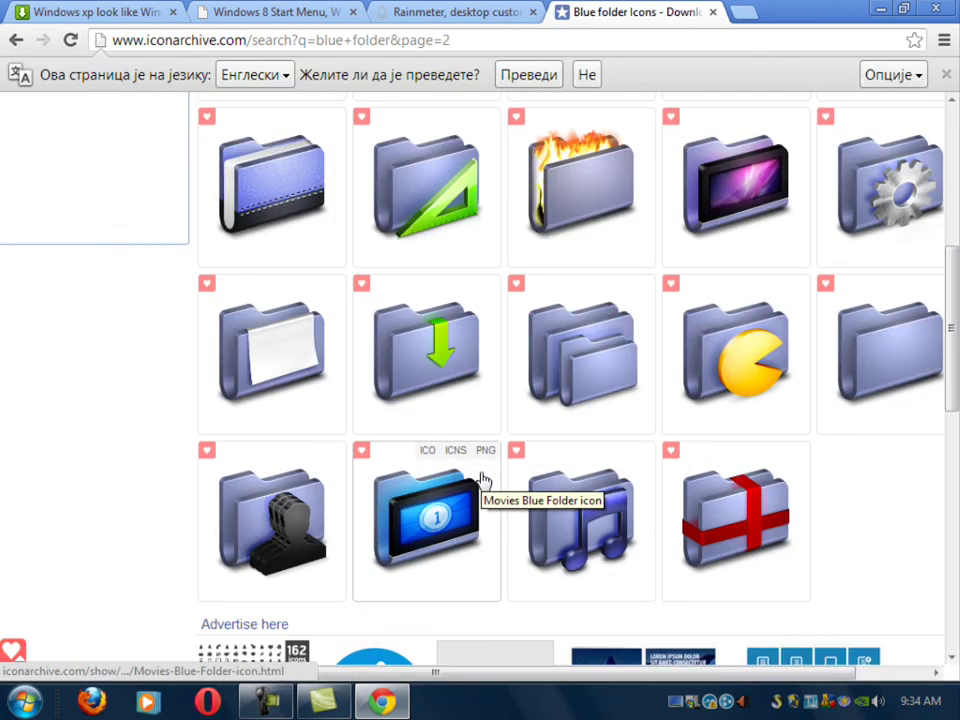
click(14, 42)
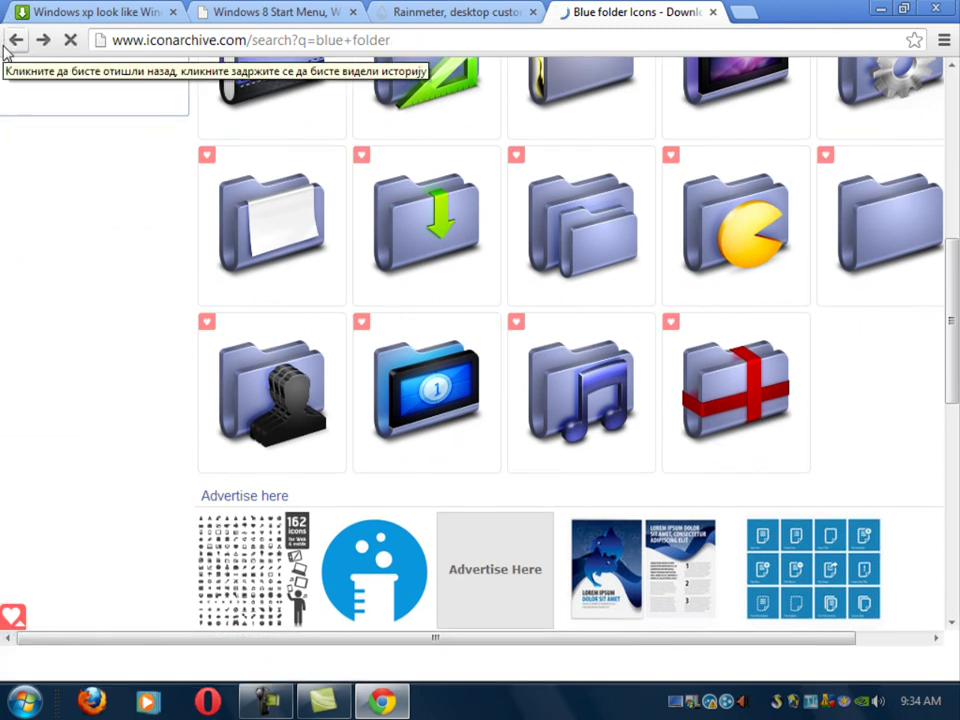
Download the plain light-blue Eponas-Deeway folder icon in ICO format and dismiss the download bar.
scroll(364, 454, down, 3)
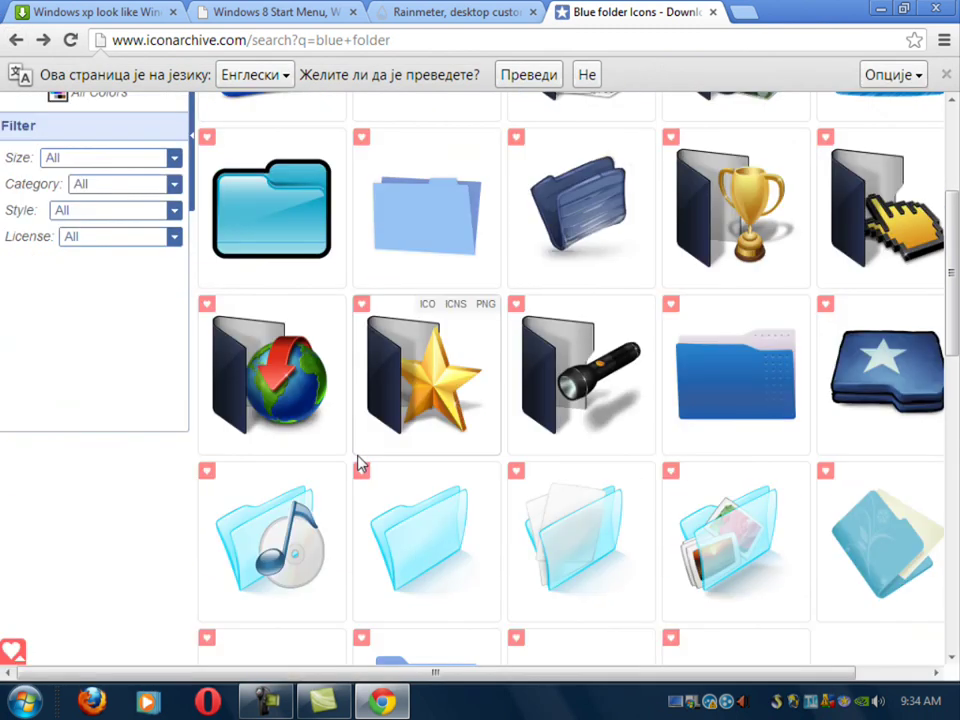
scroll(361, 463, down, 1)
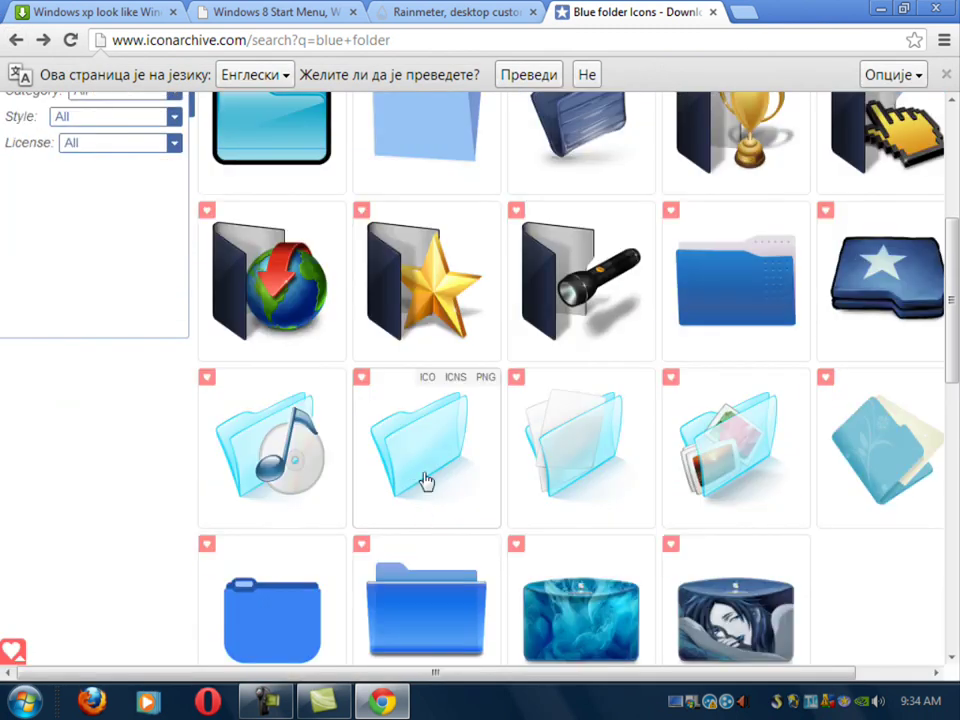
click(427, 381)
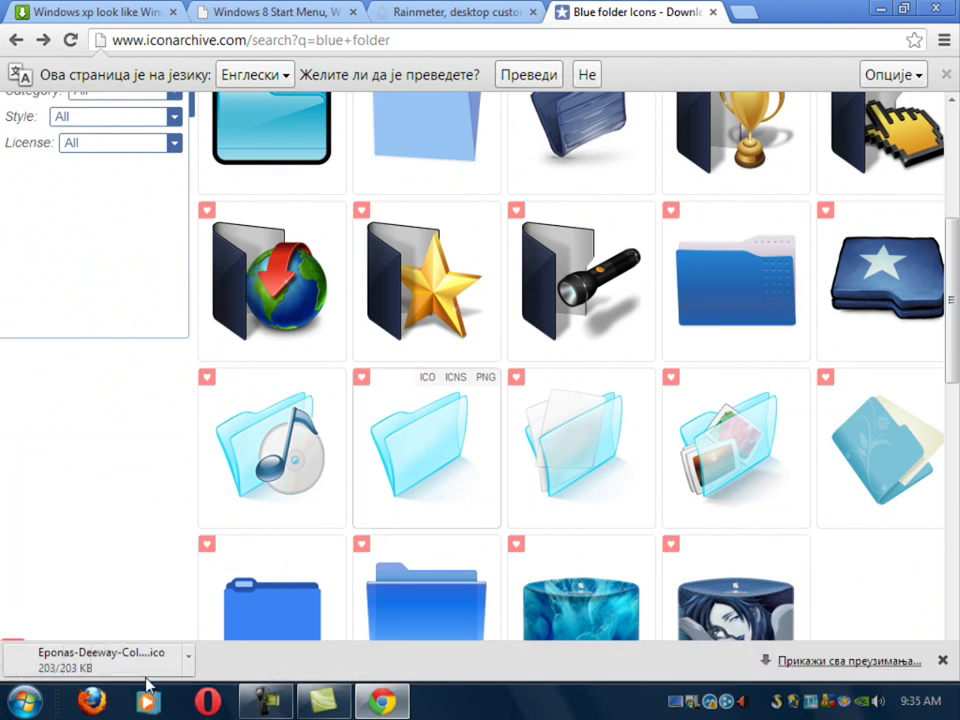
click(943, 661)
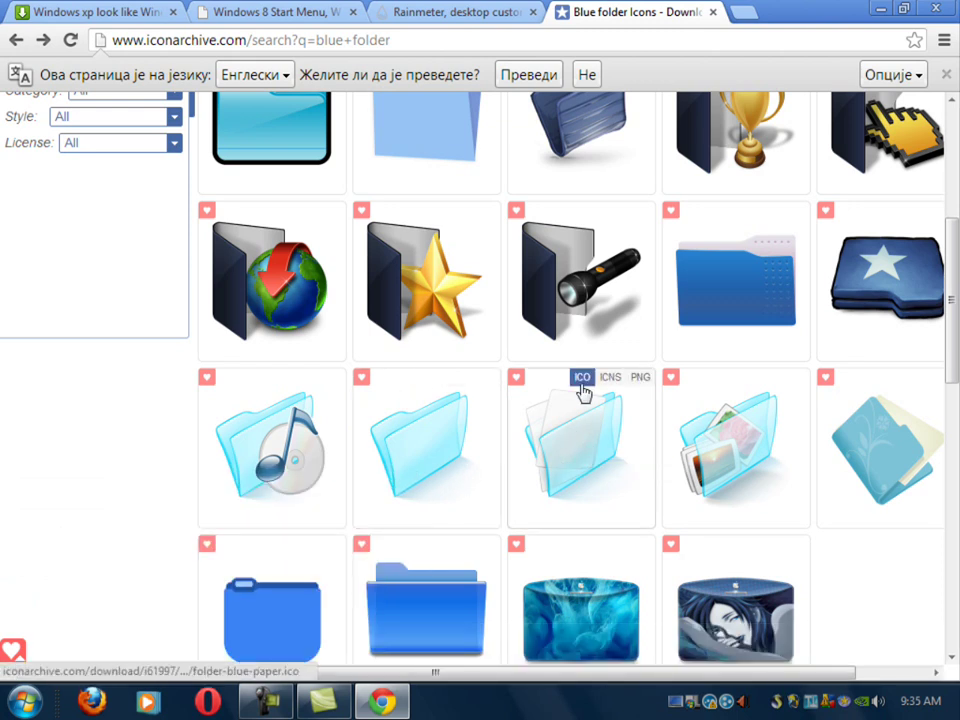
Download the folder-blue-paper icon in ICO format, place the file on the desktop, and minimize the browser.
click(582, 385)
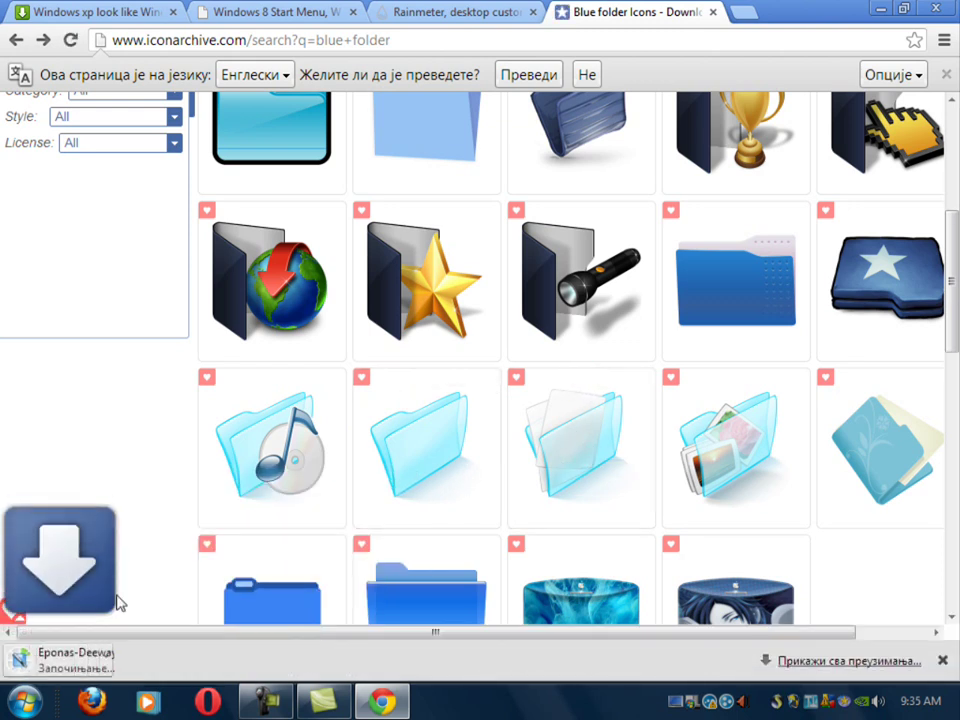
click(903, 7)
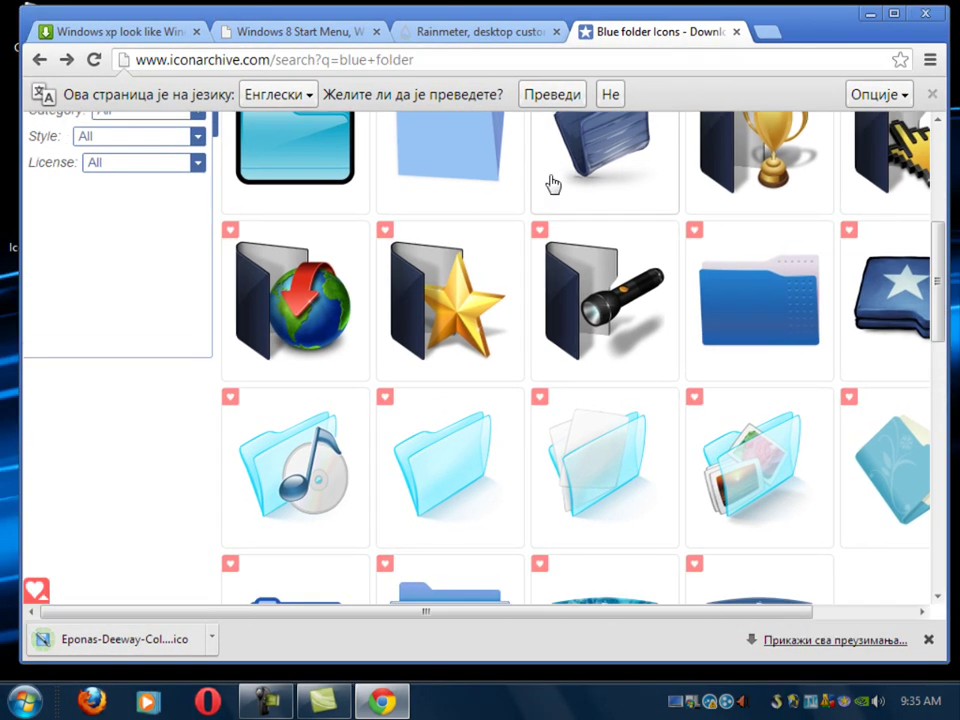
drag(64, 637, 286, 500)
click(870, 12)
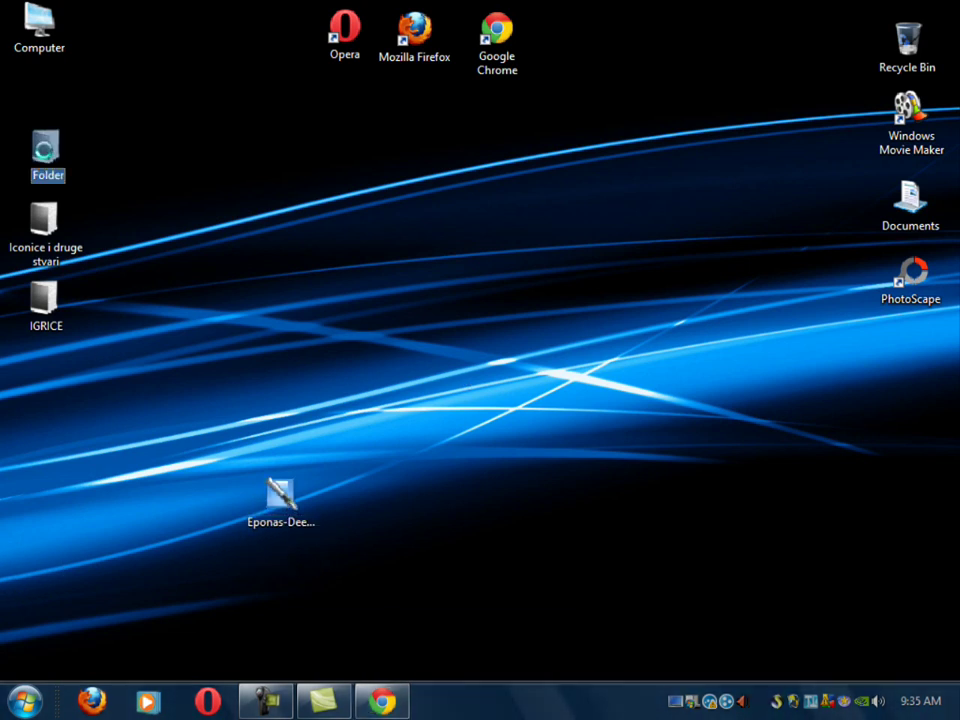
Change the icon of the desktop folder named Folder to Eponas-Deeway-Colobrush-Folder-blue-paper from the desktop.
right_click(30, 161)
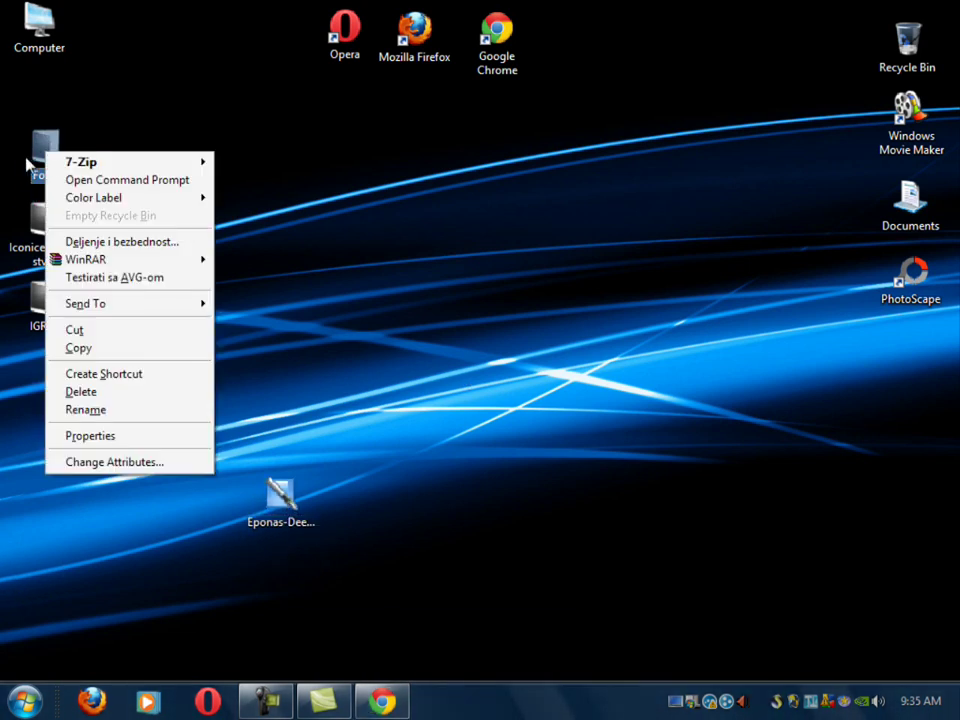
click(68, 478)
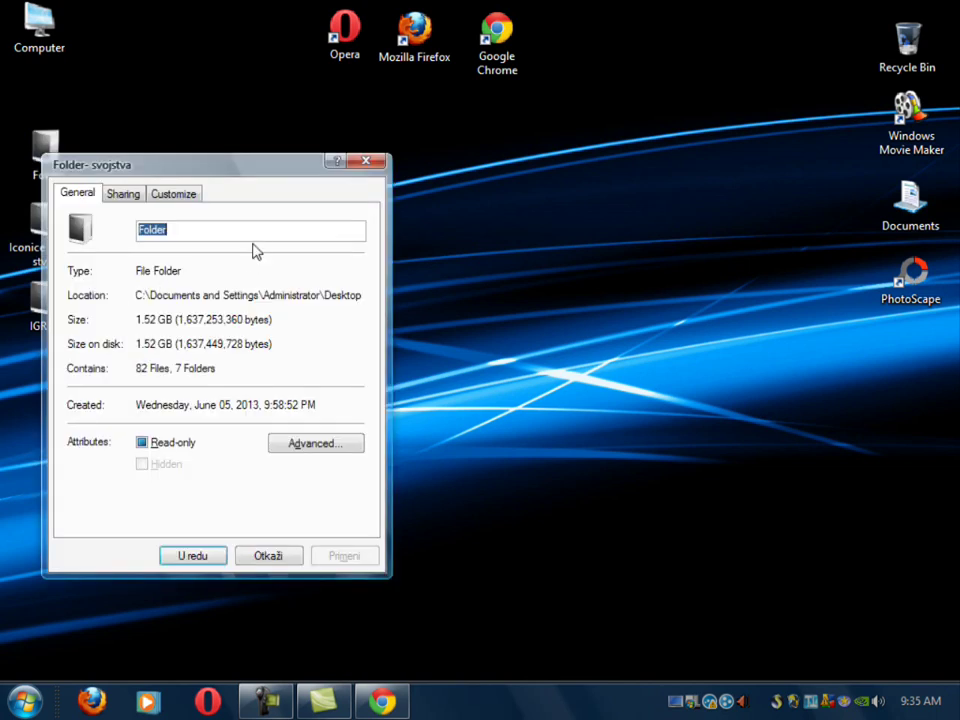
click(178, 191)
click(118, 512)
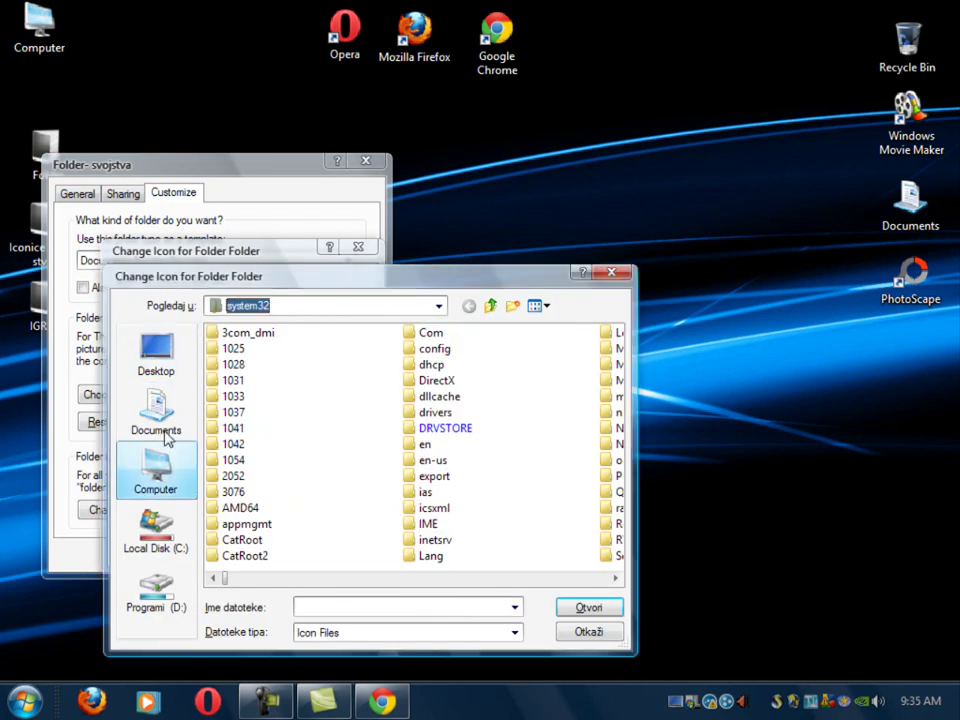
click(158, 355)
click(233, 462)
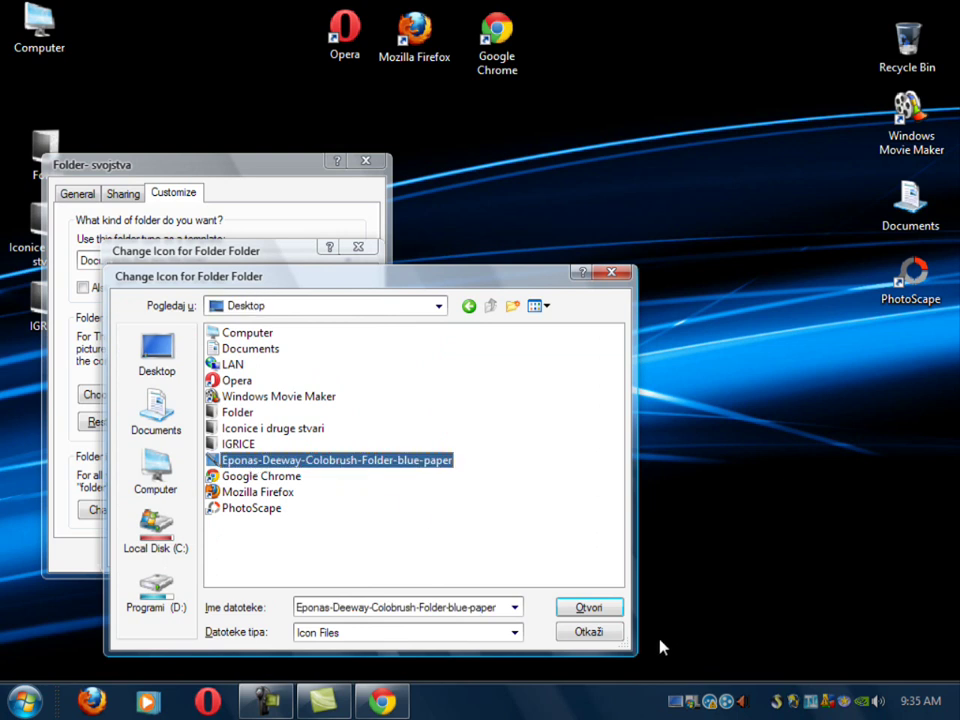
click(586, 608)
click(233, 546)
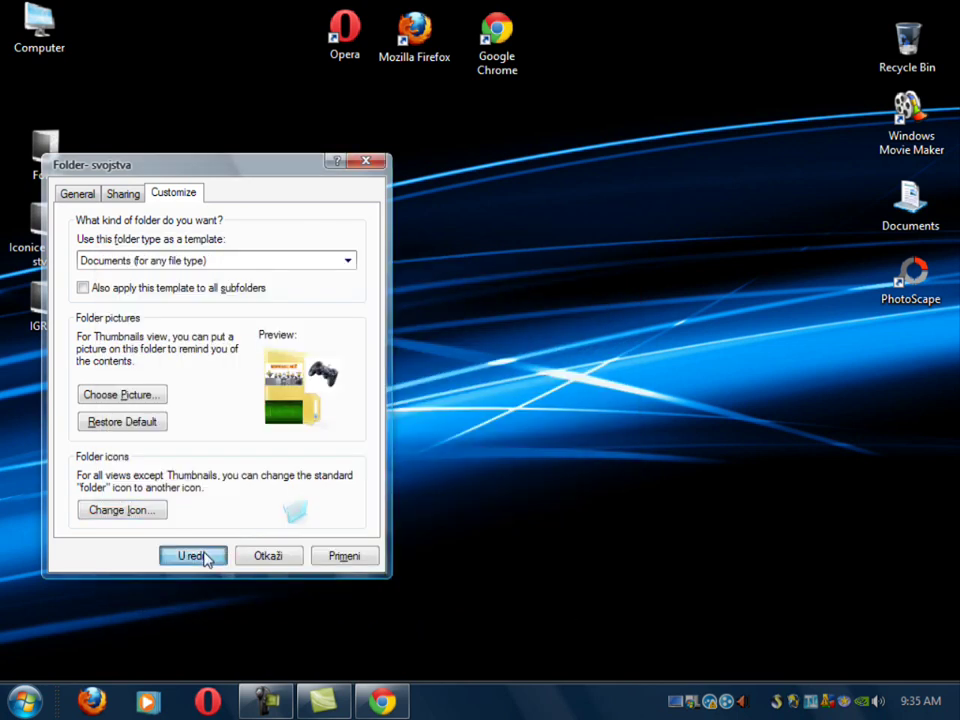
click(197, 555)
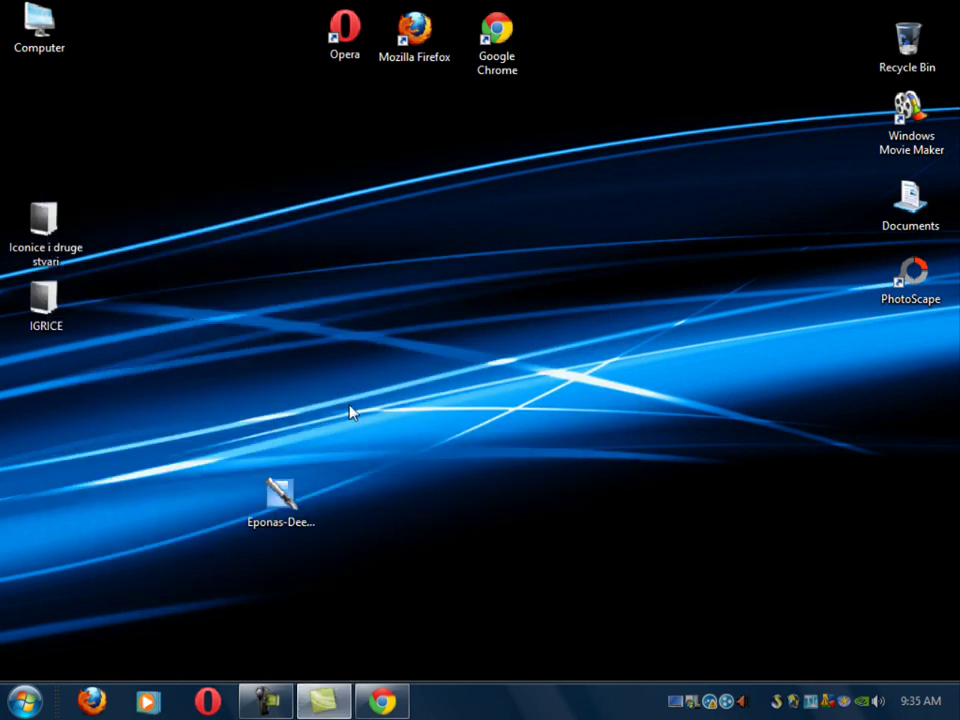
drag(416, 392, 347, 345)
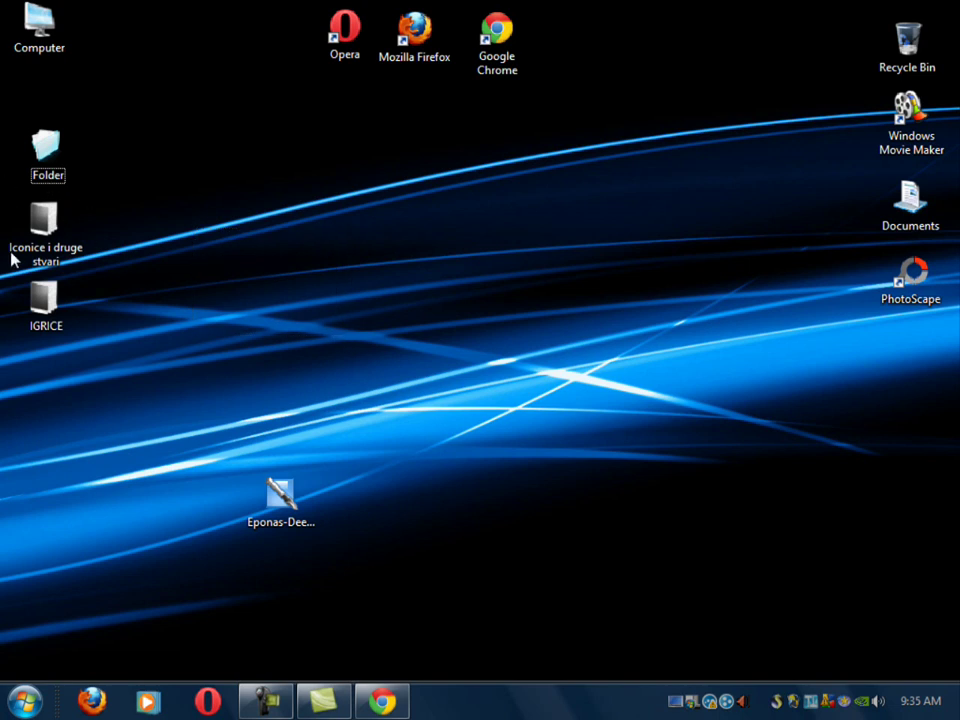
Change the icon of the Iconice i druge stvari folder to Eponas-Deeway-Colobrush-Folder-blue-paper from the desktop.
right_click(26, 221)
click(160, 514)
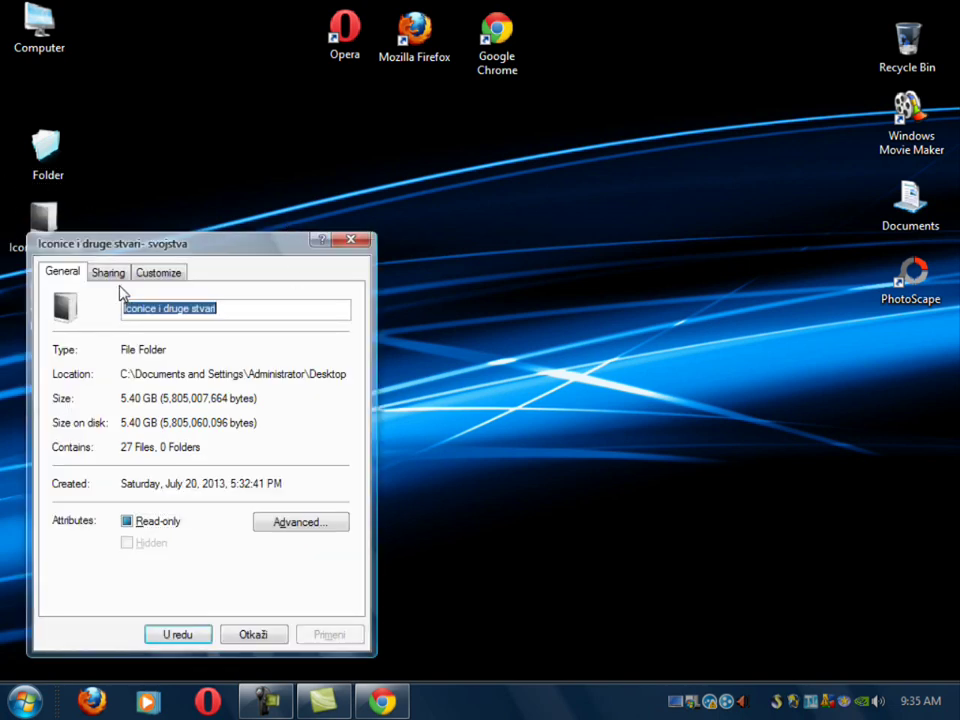
click(158, 272)
click(131, 588)
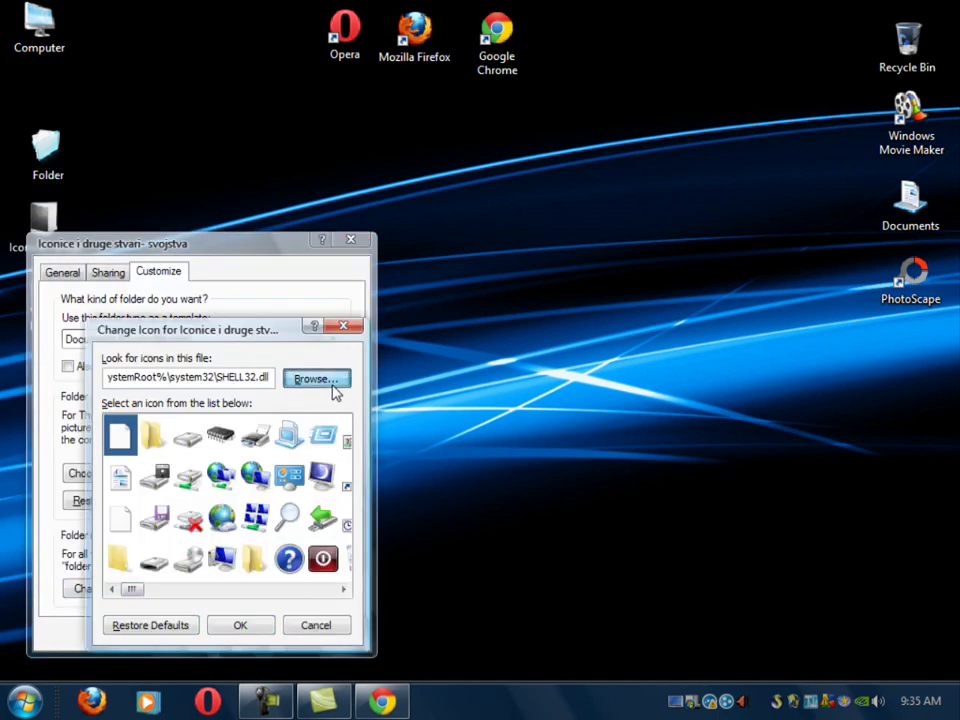
click(316, 379)
click(160, 355)
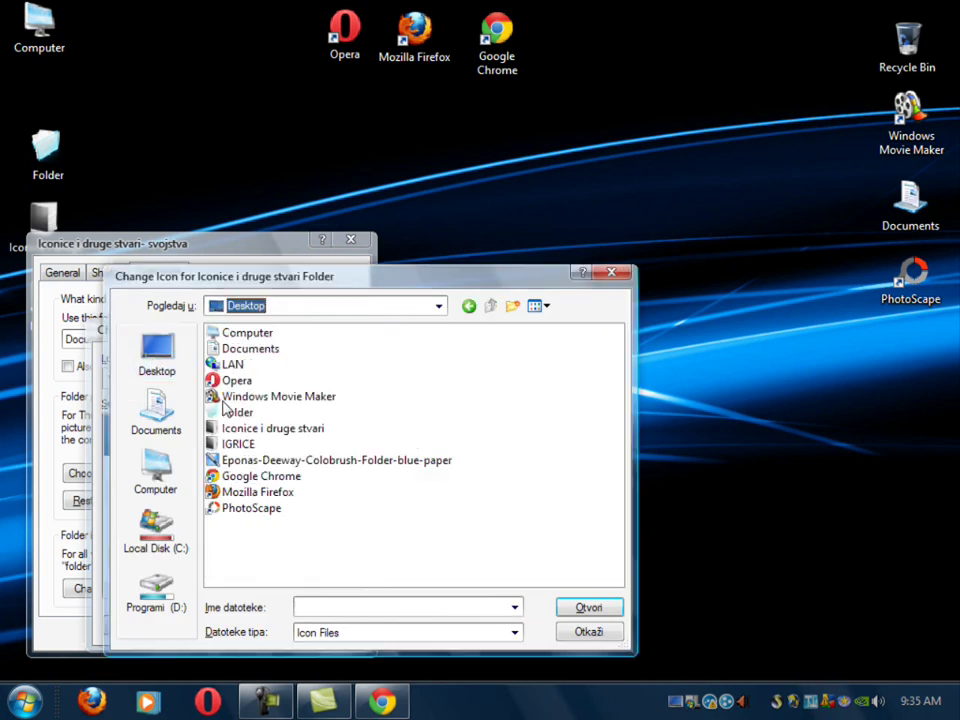
click(272, 461)
click(582, 609)
click(242, 626)
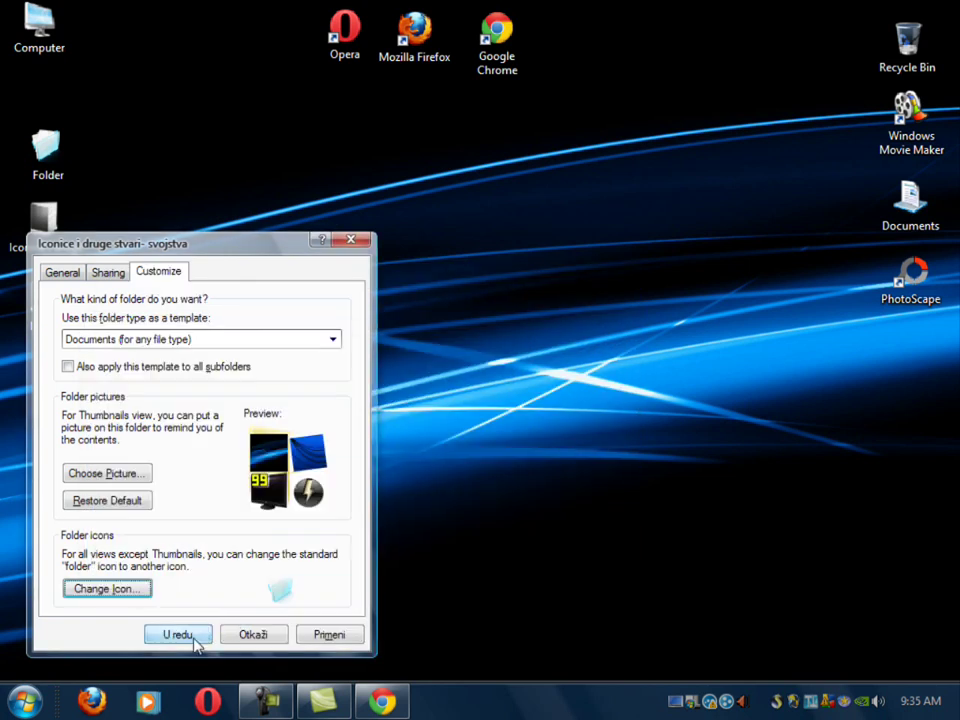
click(196, 638)
Set the IGRICE folder's icon to Eponas-Deeway-Colobrush-Folder-blue-paper and move the icon file from the desktop into the Iconice i druge stvari folder.
right_click(45, 300)
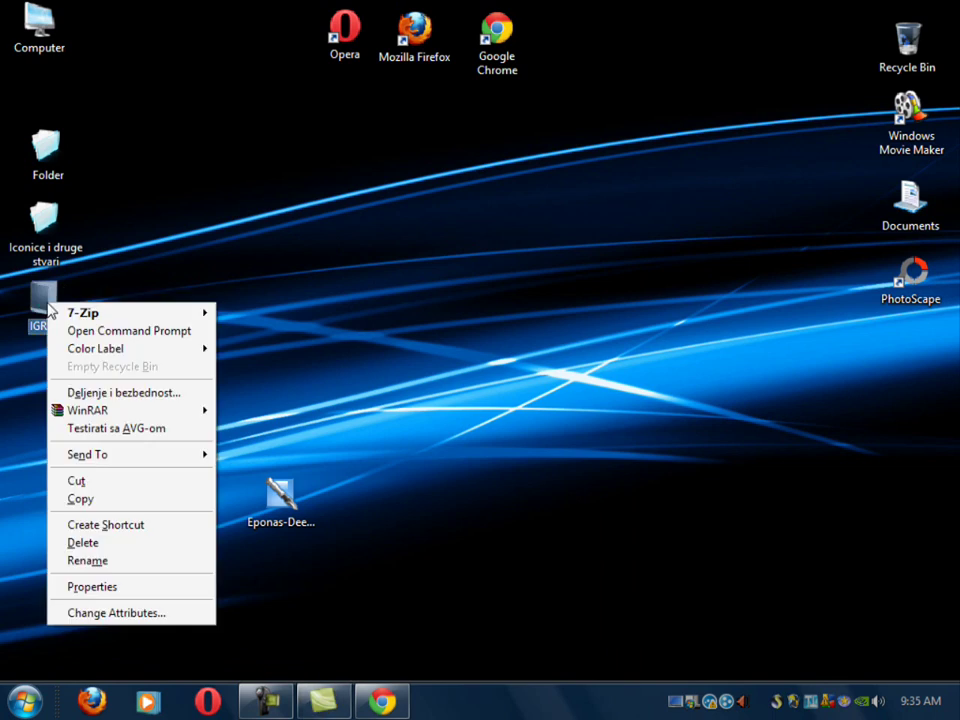
click(141, 591)
click(175, 294)
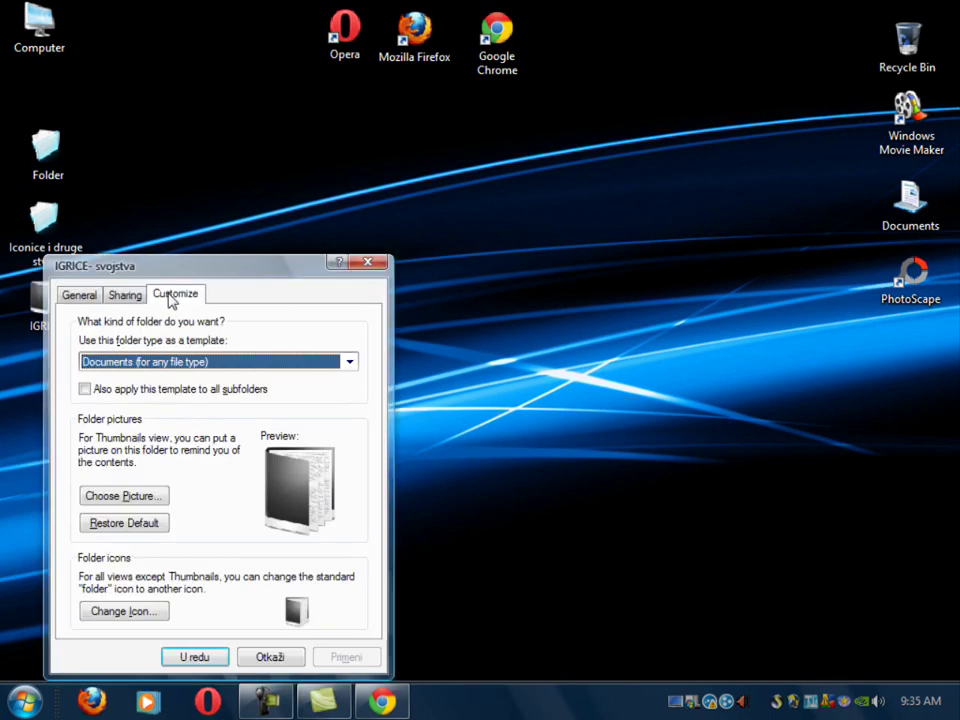
click(122, 613)
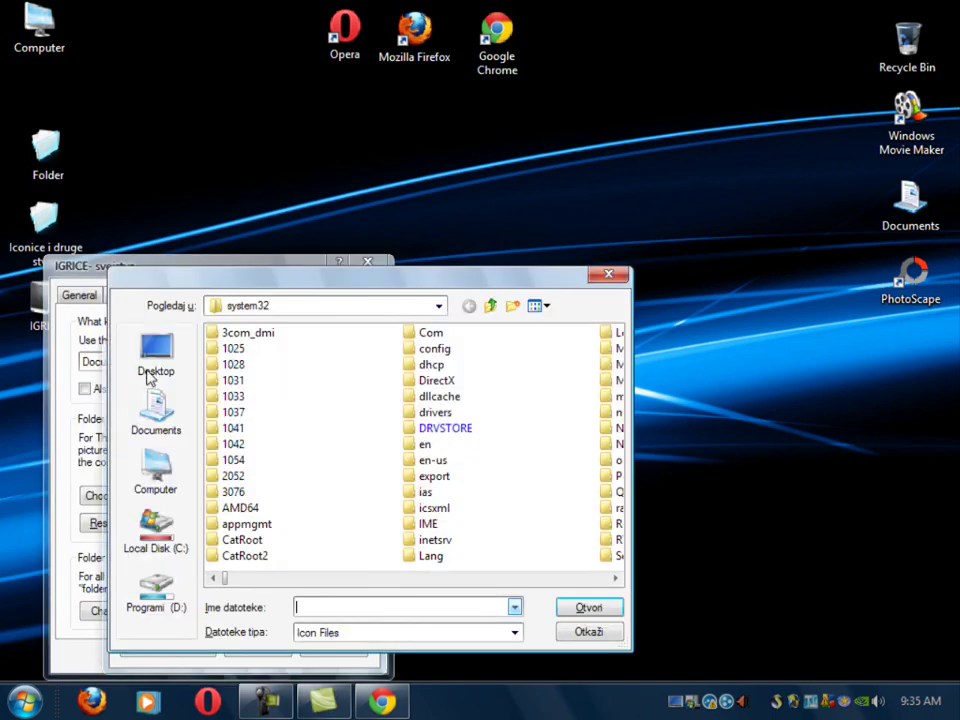
click(589, 607)
click(257, 645)
click(212, 655)
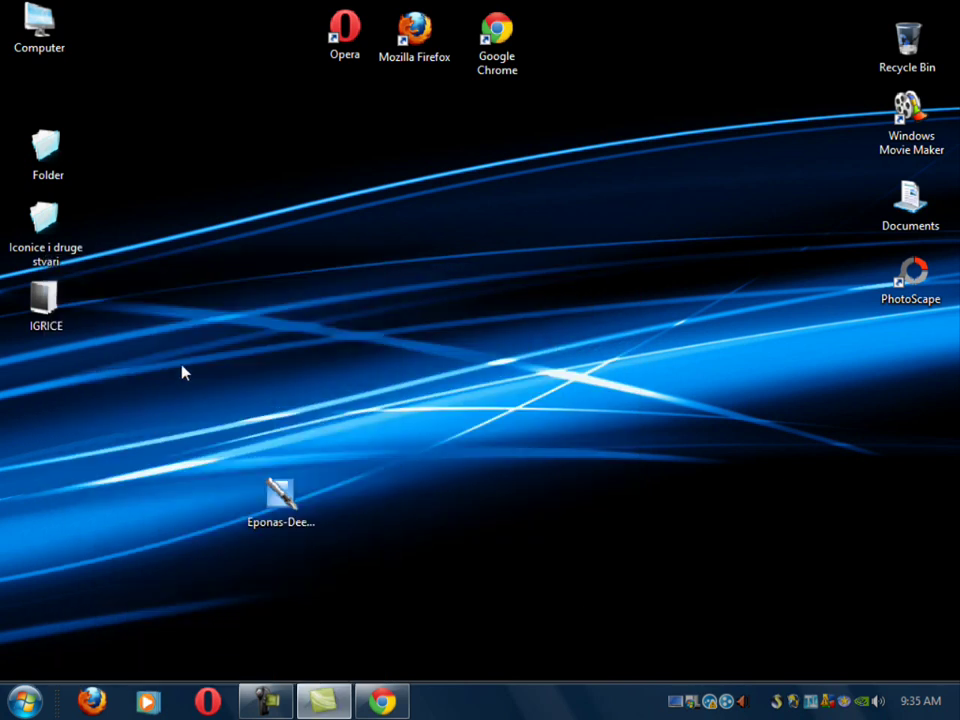
drag(201, 332, 403, 427)
drag(292, 510, 64, 236)
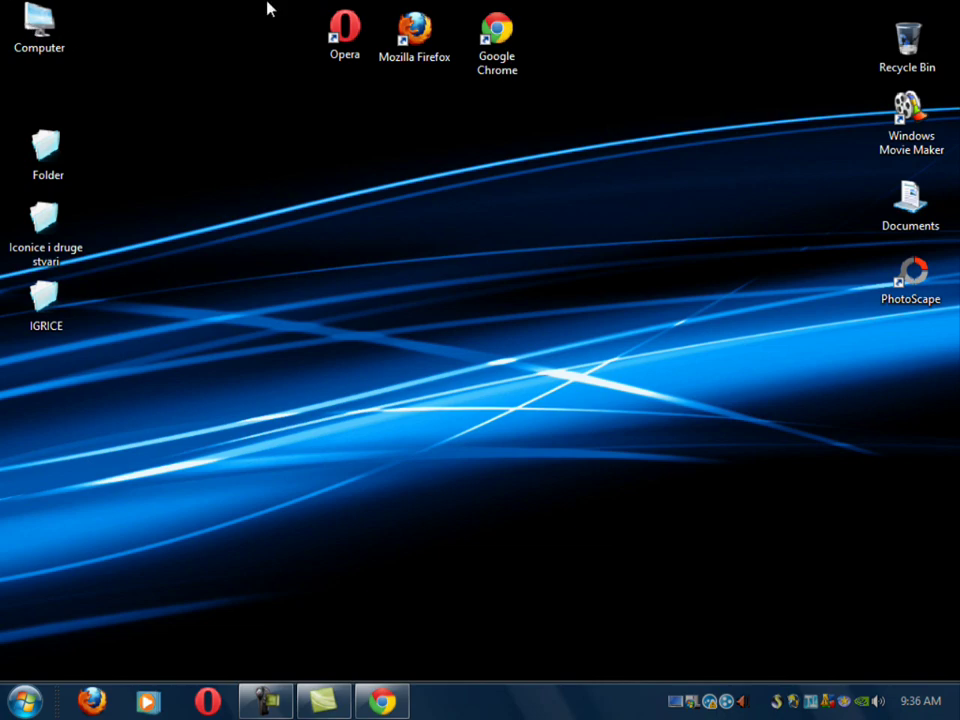
Return to IconArchive in Chrome, dismiss the download bar and search for "my computer" icons.
click(381, 700)
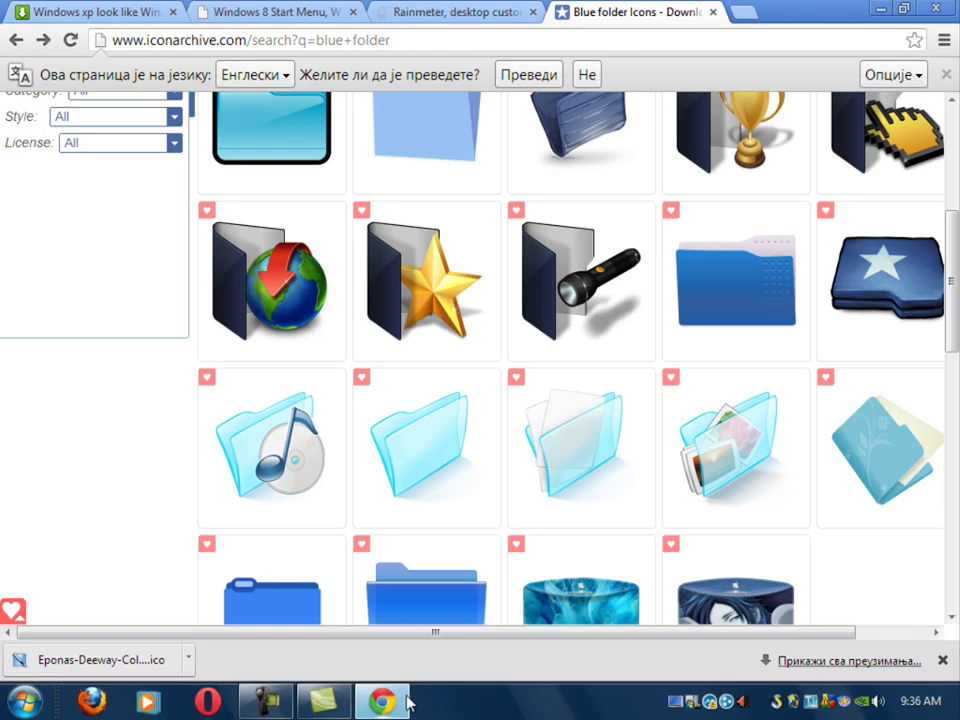
click(941, 660)
scroll(448, 300, up, 5)
click(448, 109)
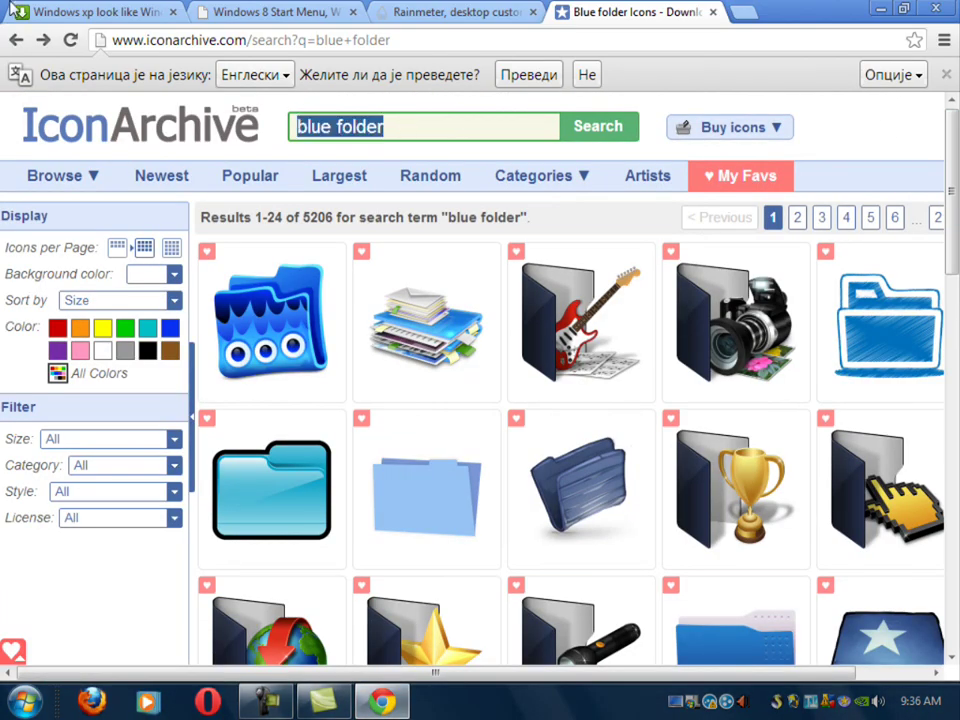
text(my )
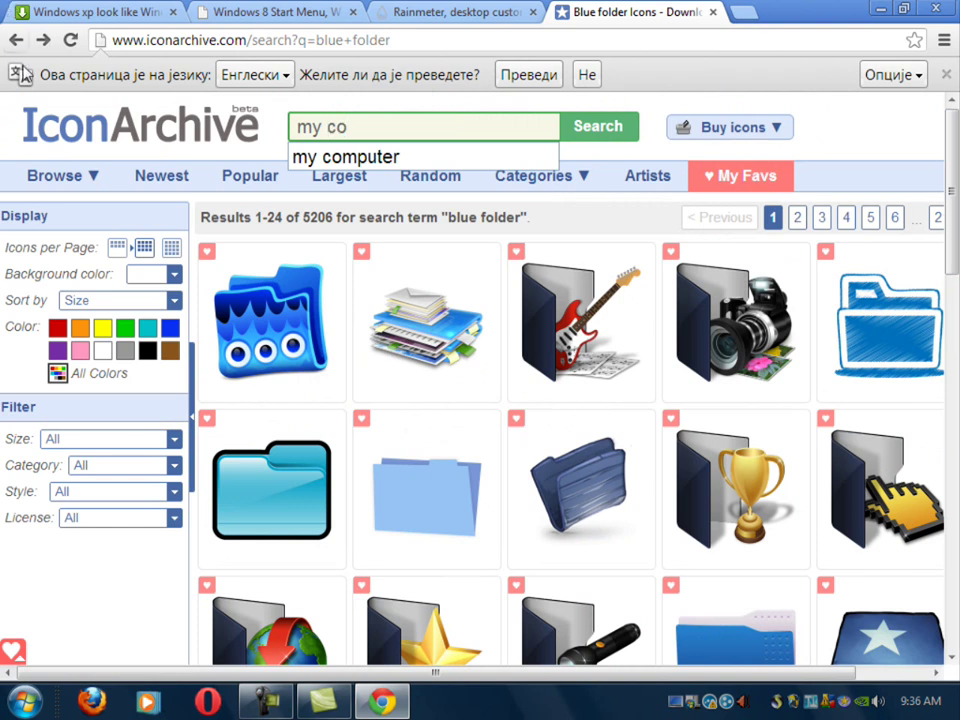
text(co)
click(405, 157)
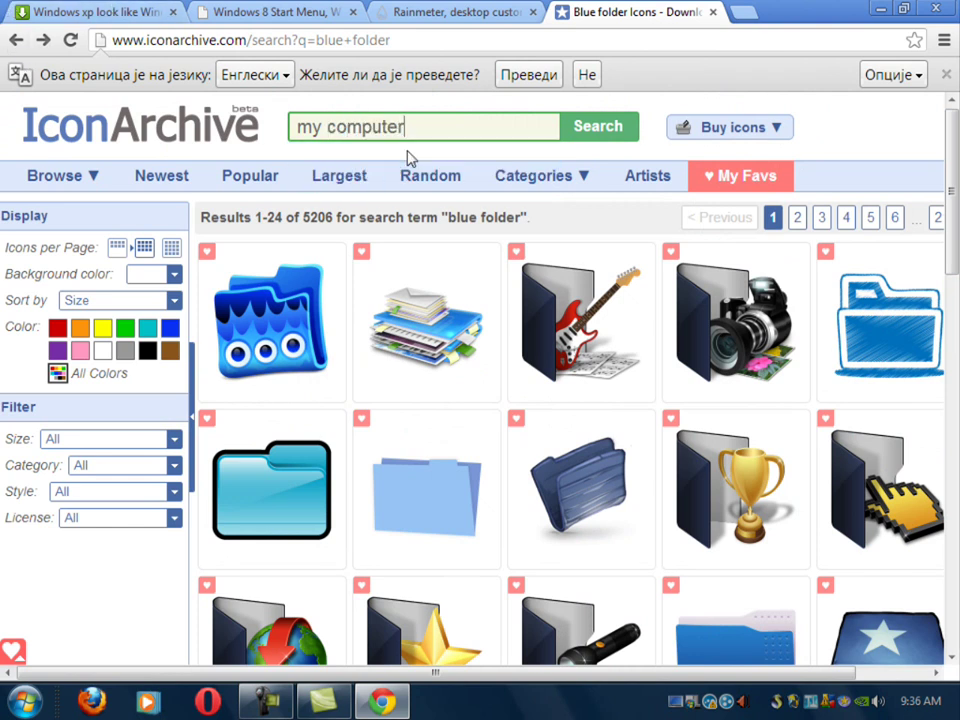
click(583, 126)
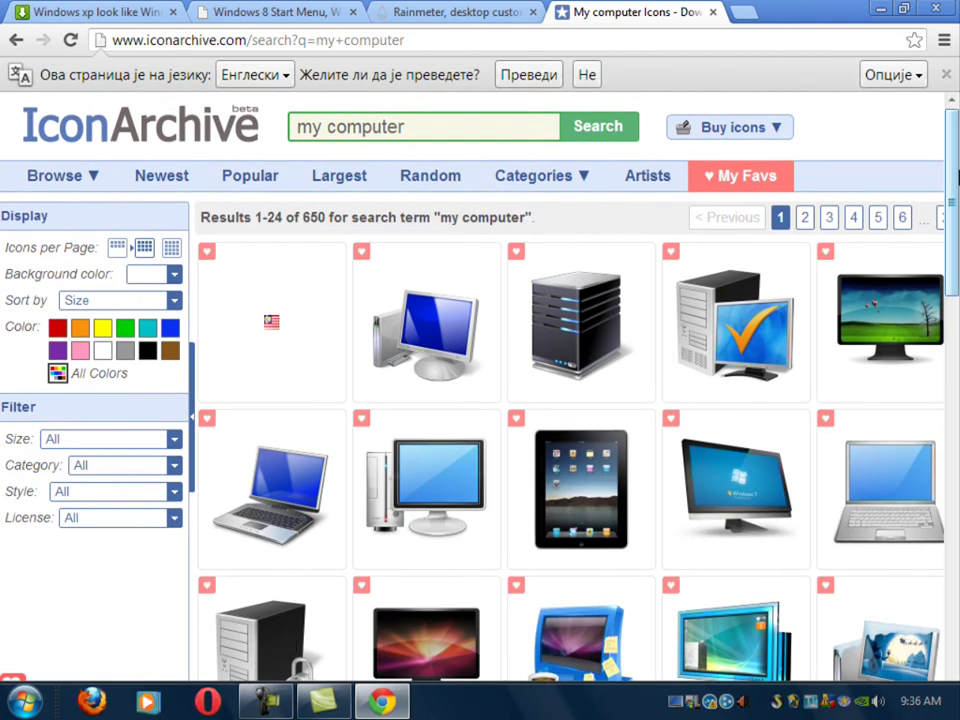
Look through pages 1 to 3 of the my computer icon results and return to the first page.
drag(957, 179, 956, 495)
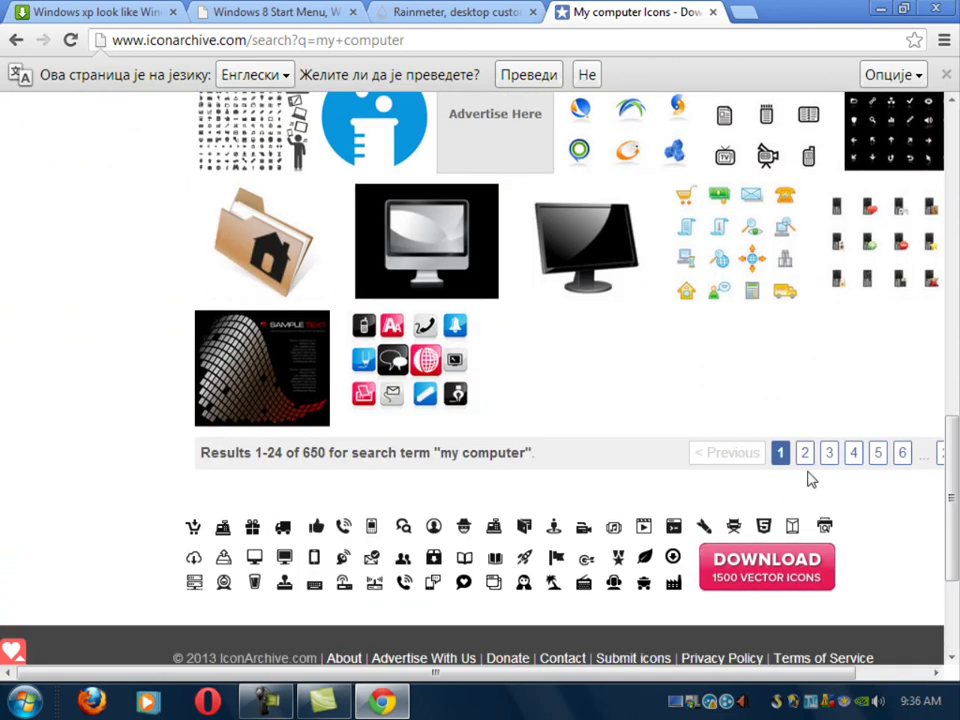
click(808, 463)
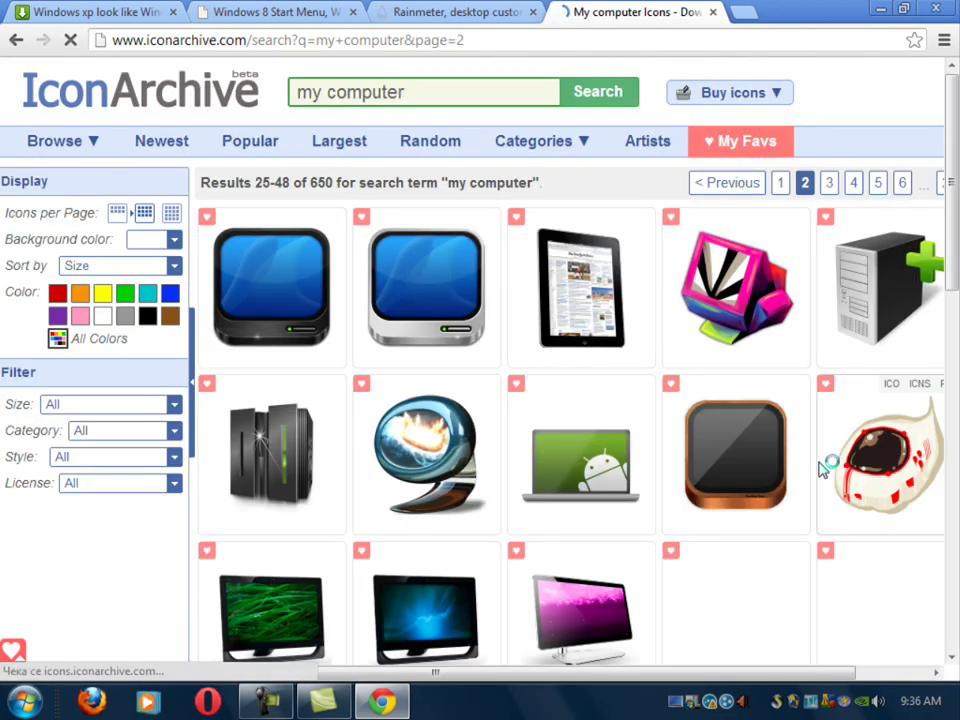
scroll(658, 461, down, 5)
scroll(656, 466, down, 2)
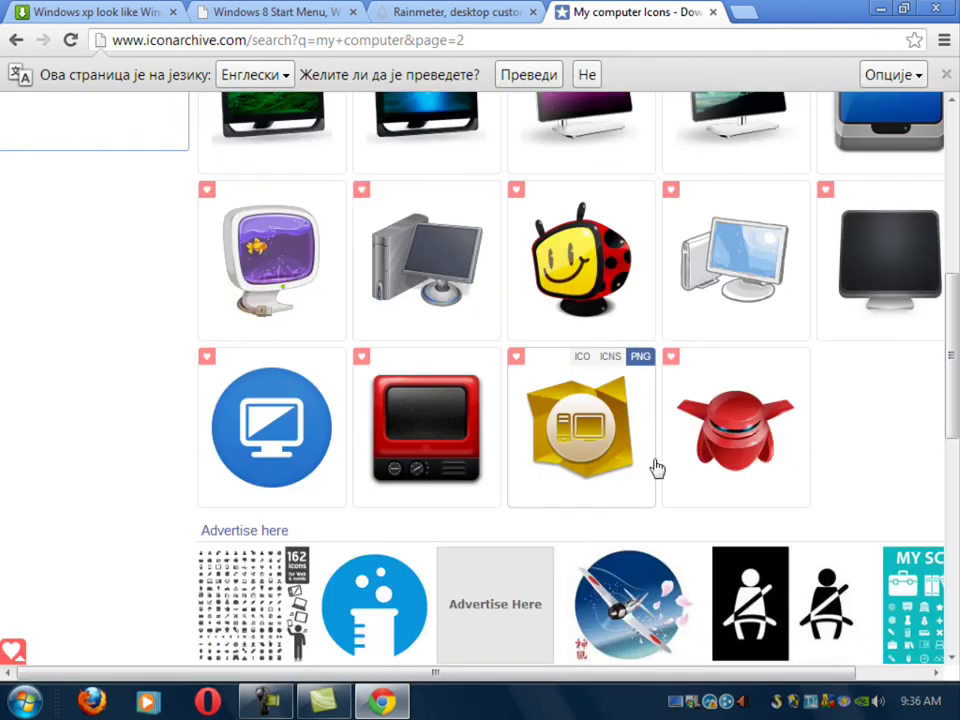
scroll(958, 420, down, 2)
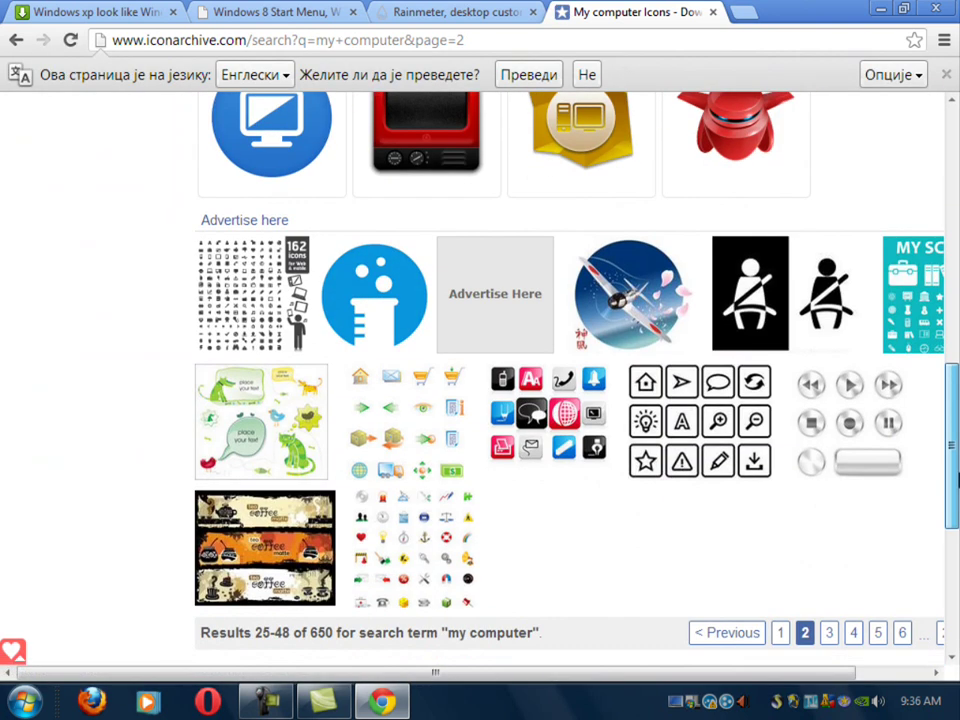
click(830, 633)
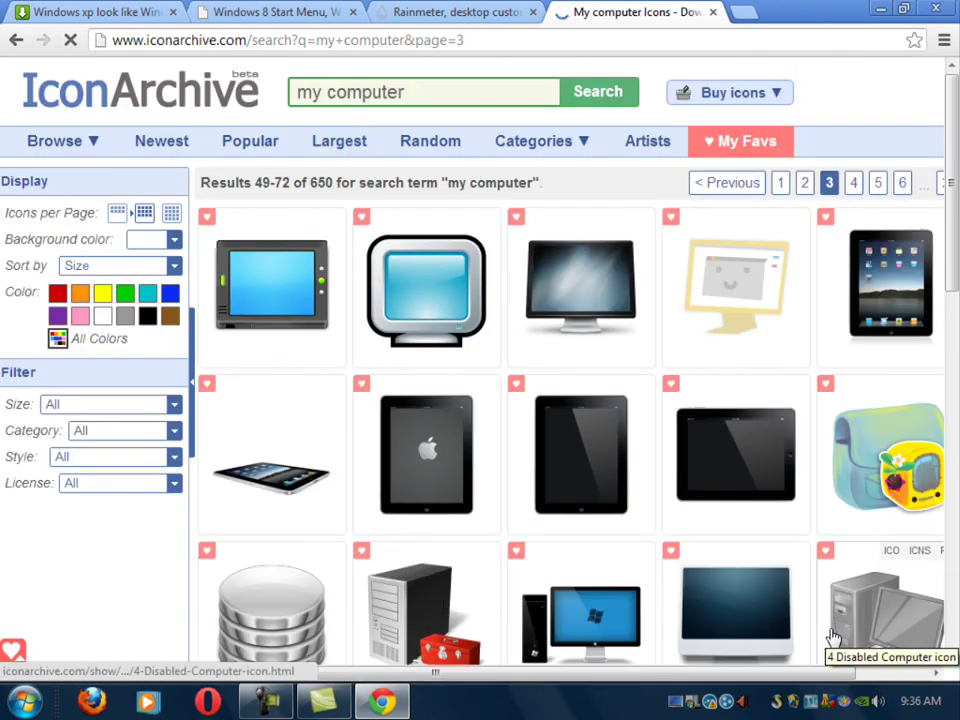
scroll(834, 637, down, 2)
scroll(834, 636, down, 2)
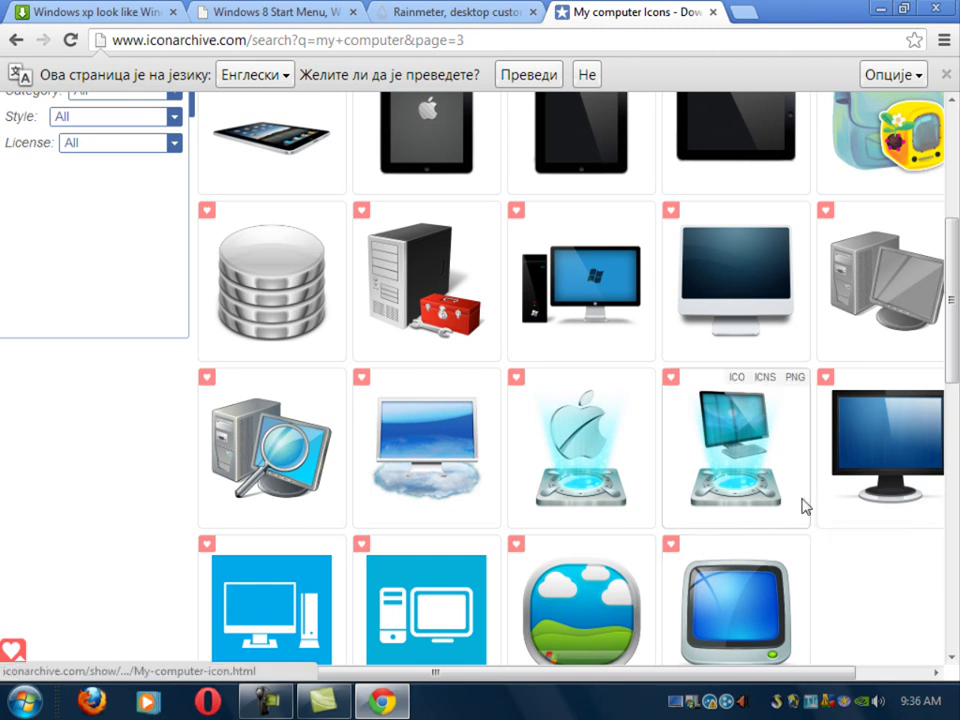
scroll(819, 515, down, 5)
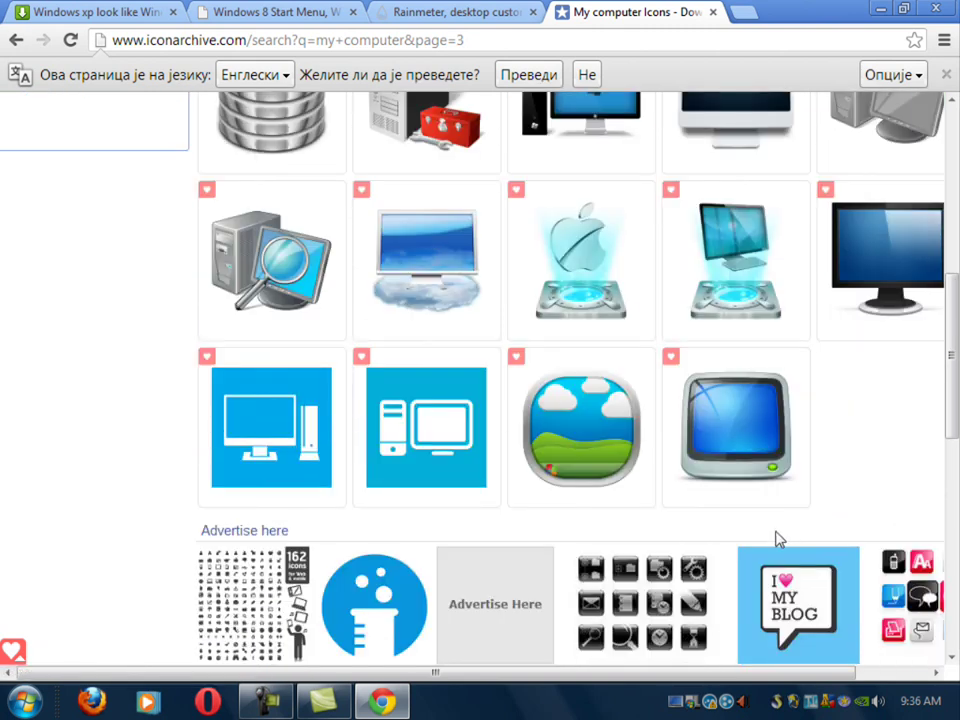
scroll(810, 556, down, 1)
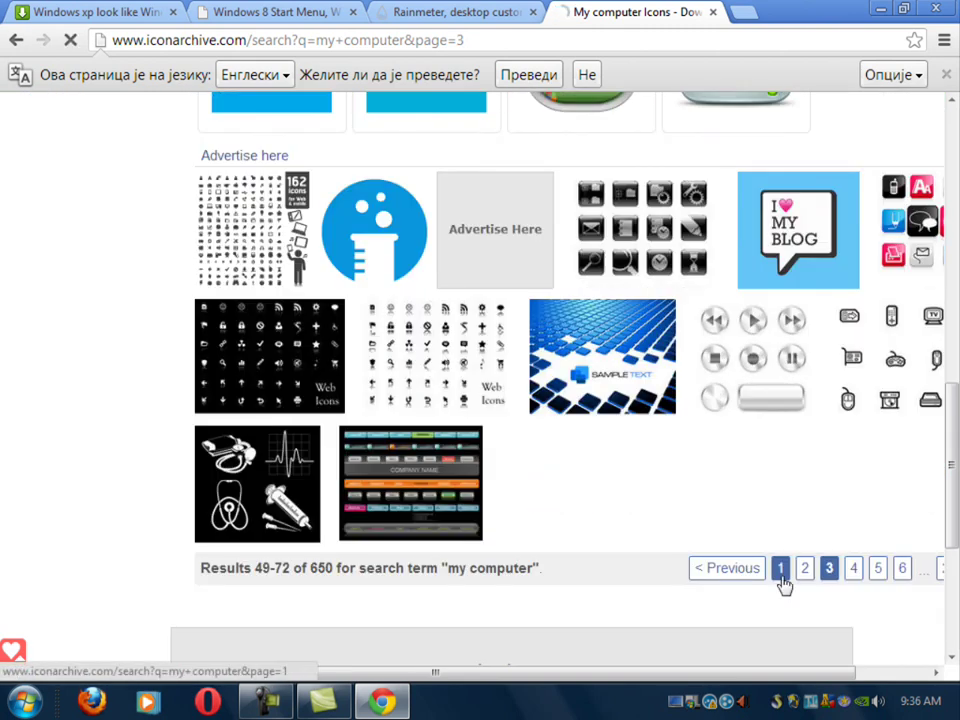
click(782, 570)
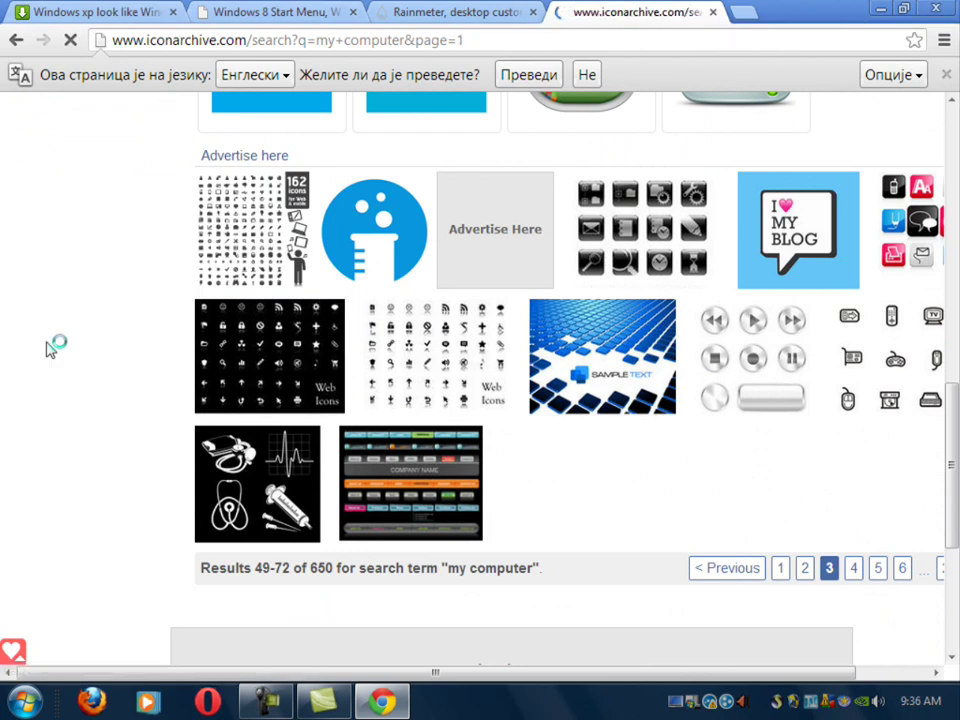
Download the Icons-Land Vista computer icon with the dark-blue monitor and small silver tower in ICO format.
scroll(416, 528, down, 3)
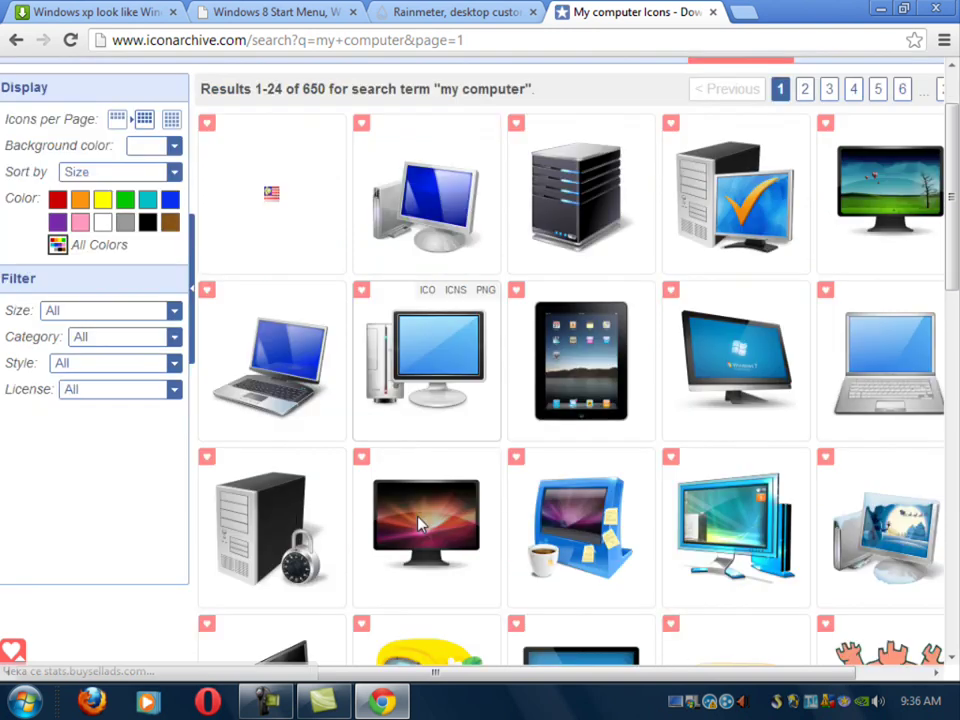
scroll(421, 525, down, 1)
scroll(430, 515, up, 5)
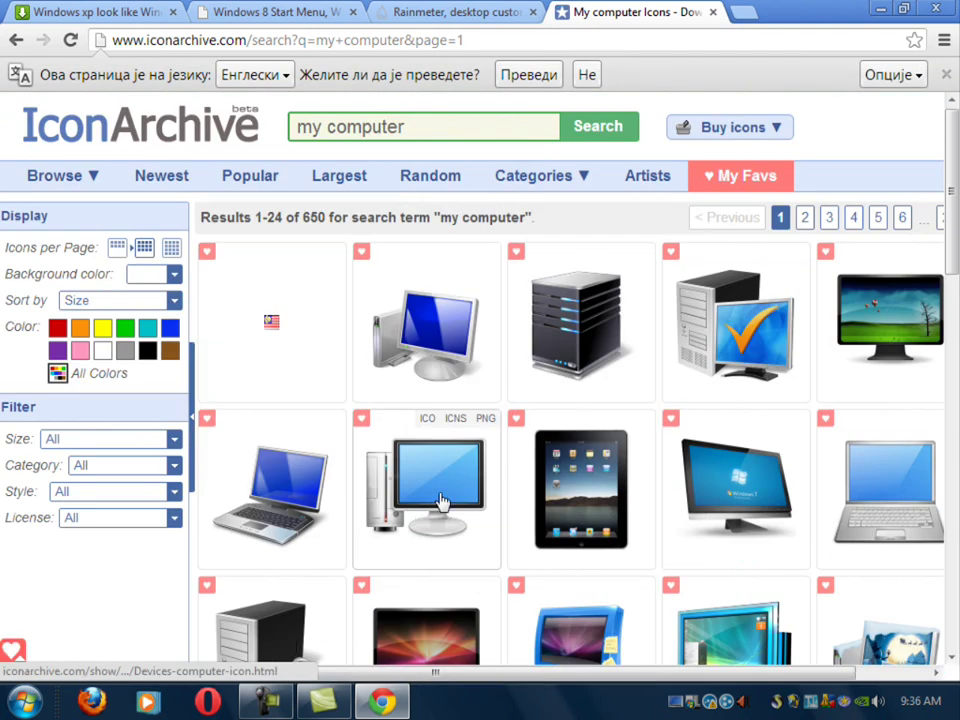
click(430, 254)
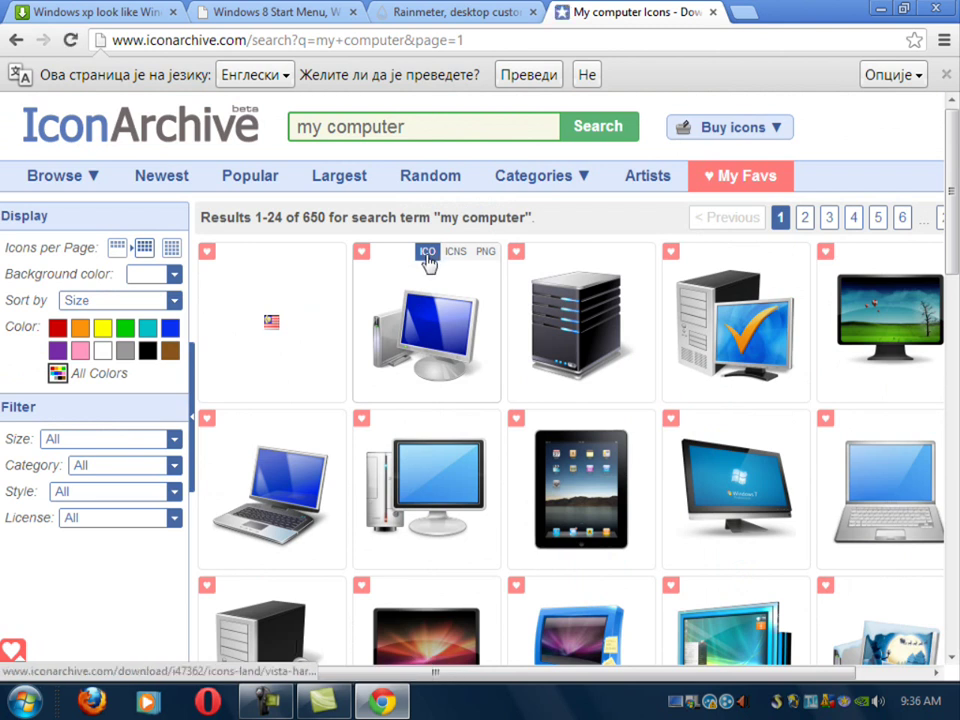
Minimize the browser and place the downloaded computer icon file in the Iconice i druge stvari folder.
click(905, 9)
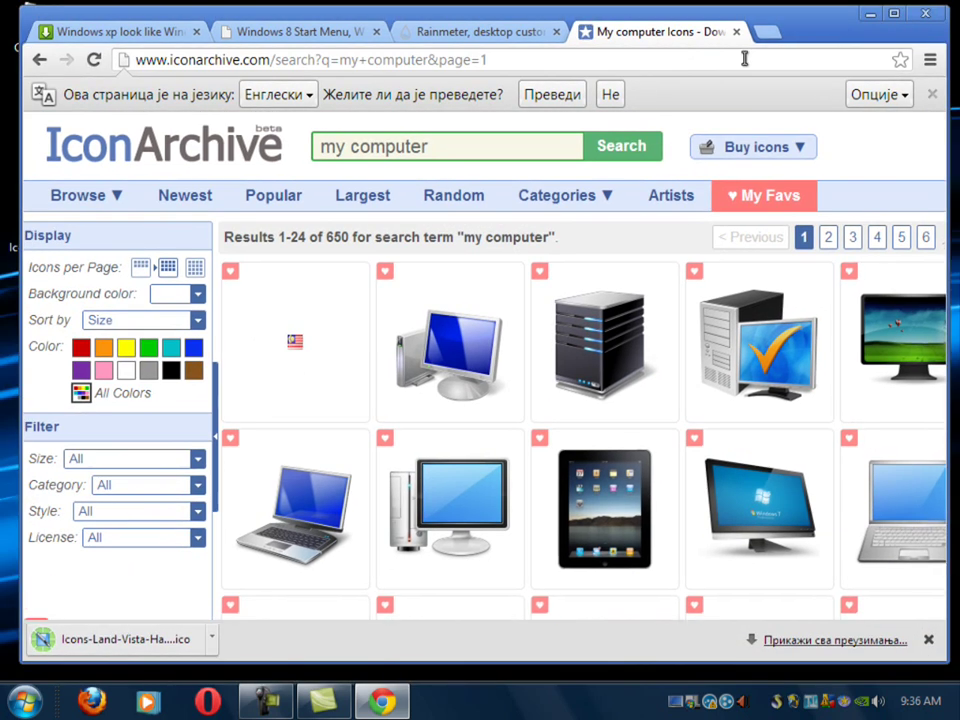
click(870, 13)
drag(10, 652, 42, 305)
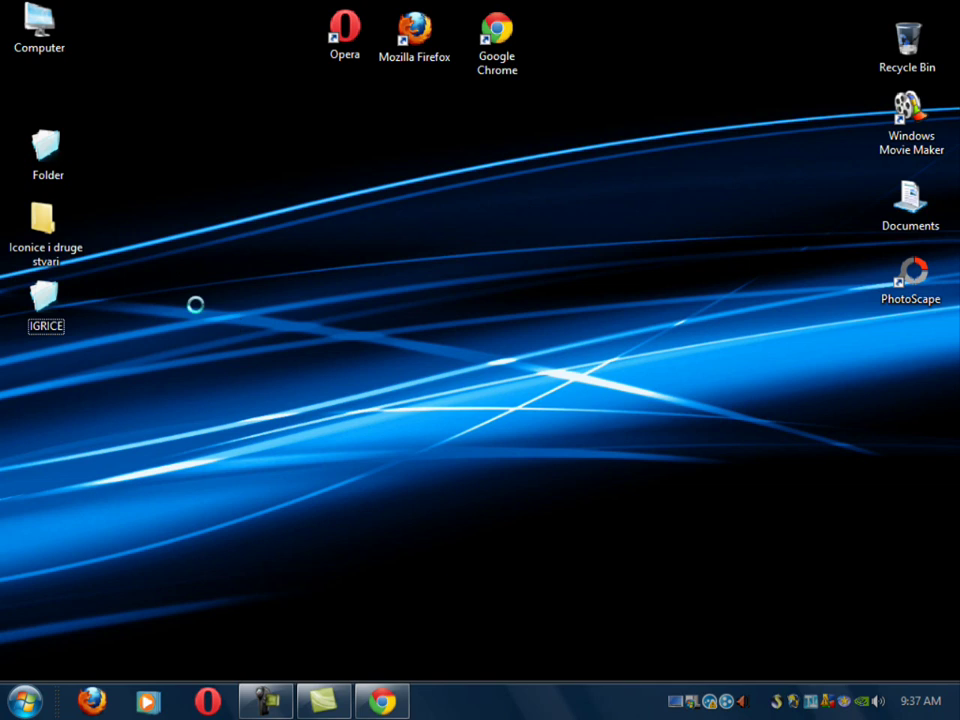
right_click(195, 304)
key(Escape)
Set the Iconice i druge stvari folder's icon to the Eponas-Deeway-Colobrush-Folder-blue-paper file stored inside that same folder.
right_click(37, 215)
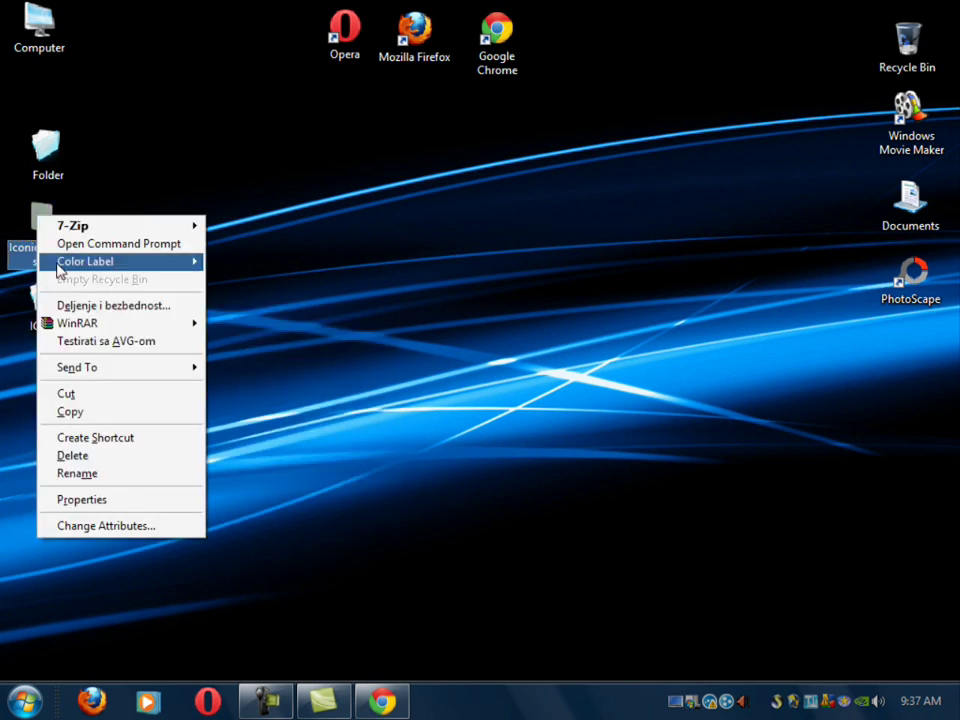
click(91, 503)
click(161, 266)
click(125, 572)
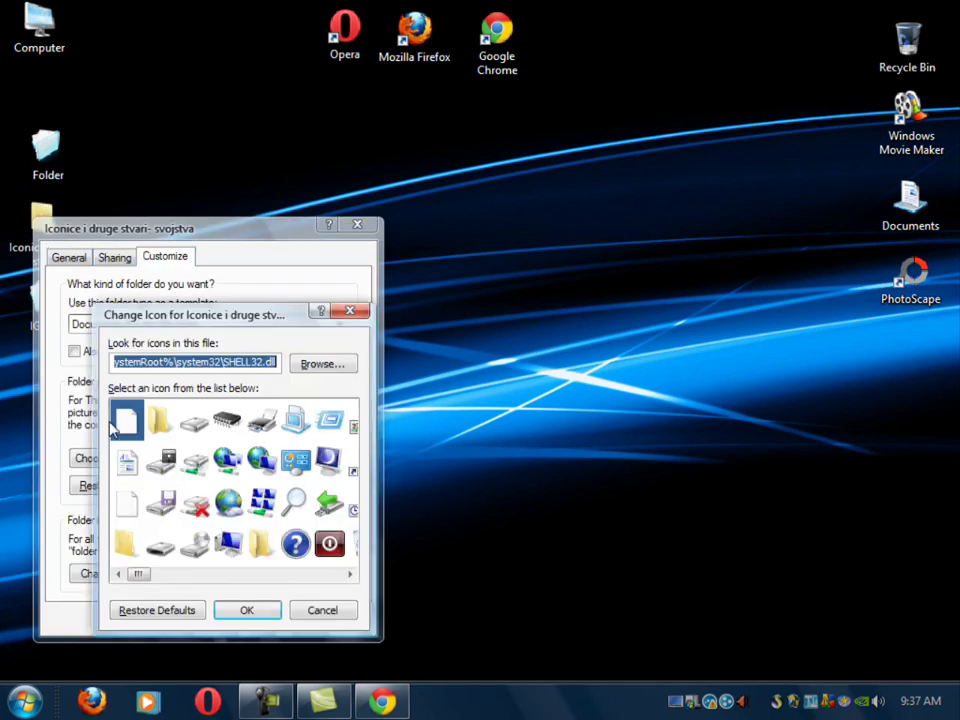
click(322, 363)
click(158, 360)
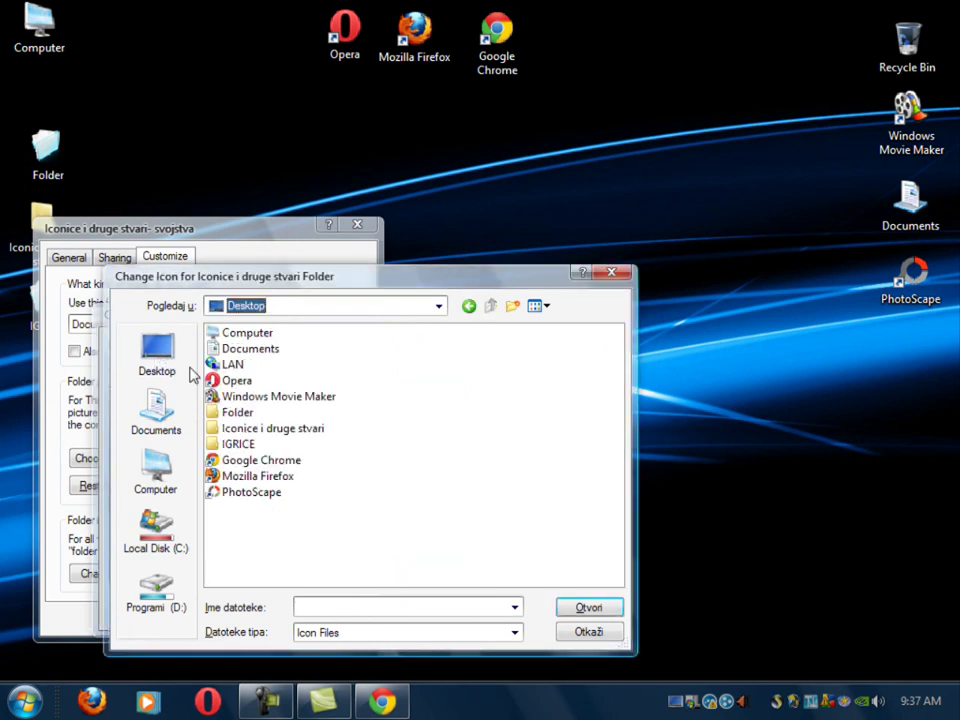
double_click(272, 431)
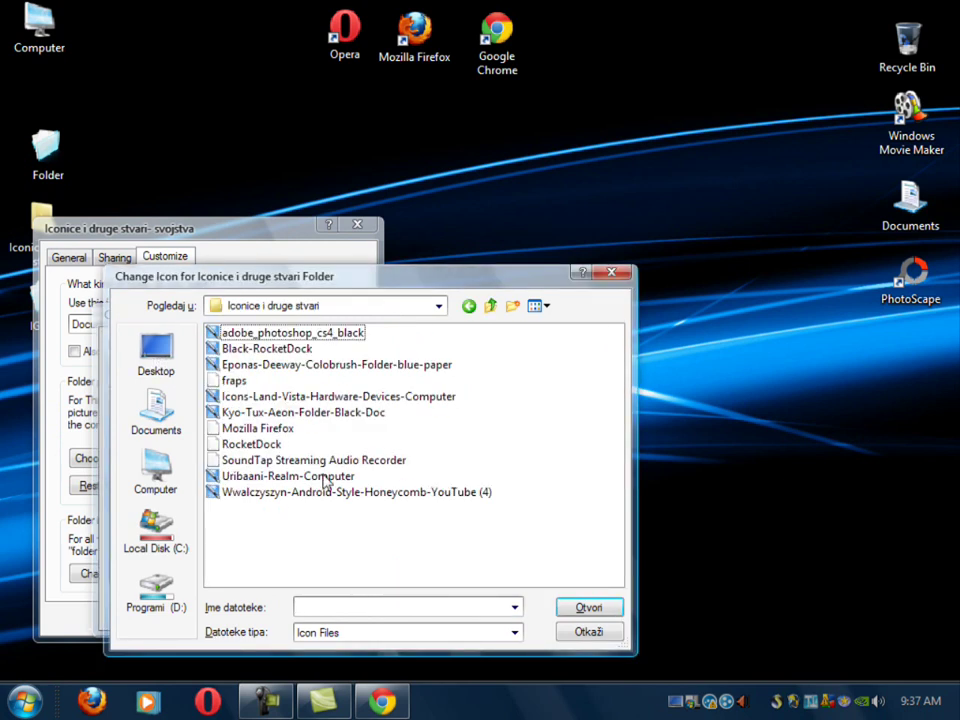
click(278, 365)
click(598, 612)
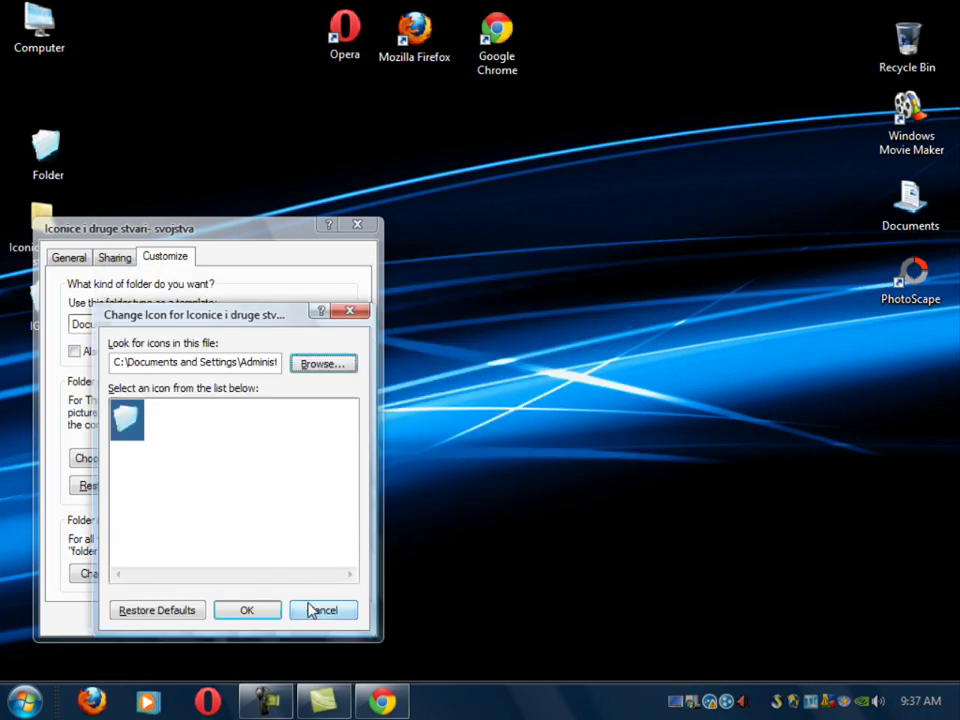
click(258, 621)
click(204, 617)
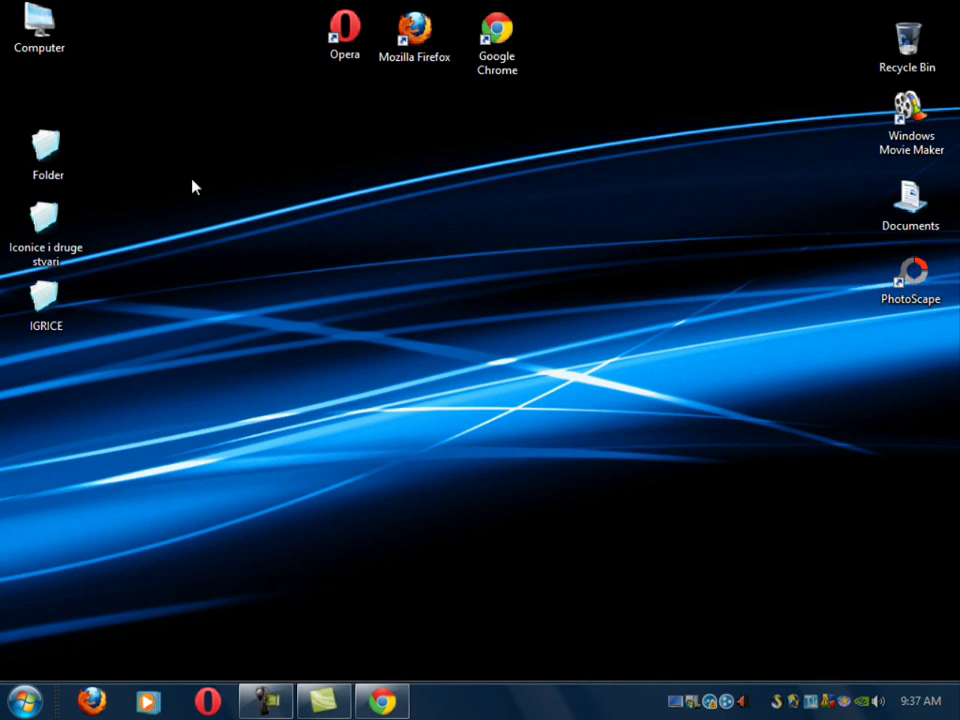
Open the icon selection for the Computer desktop item through the display's desktop customization settings.
right_click(245, 290)
click(285, 549)
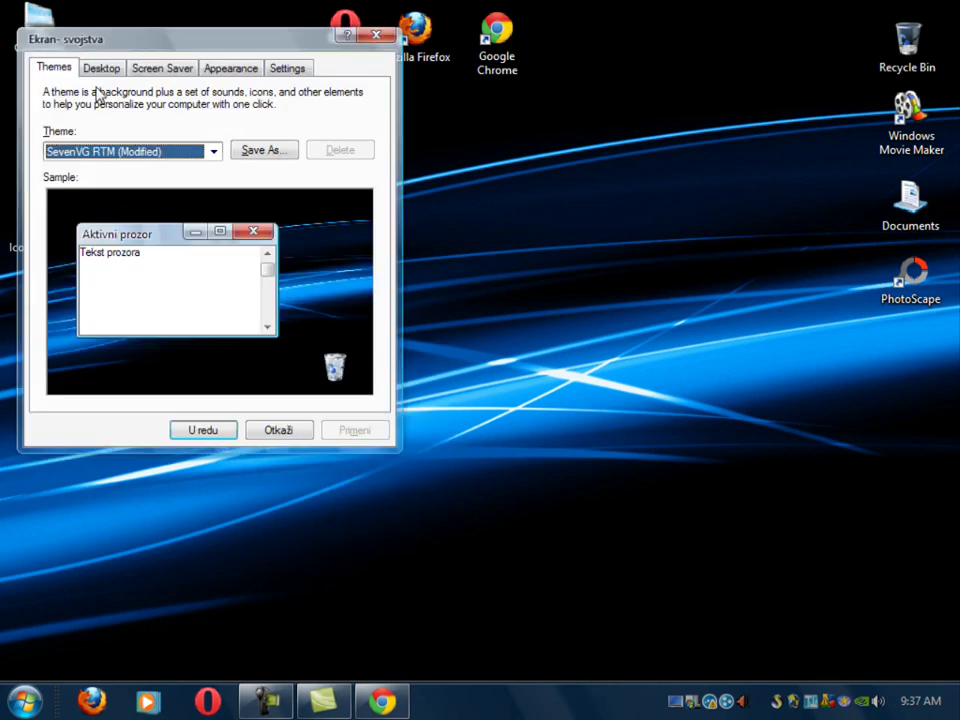
click(103, 70)
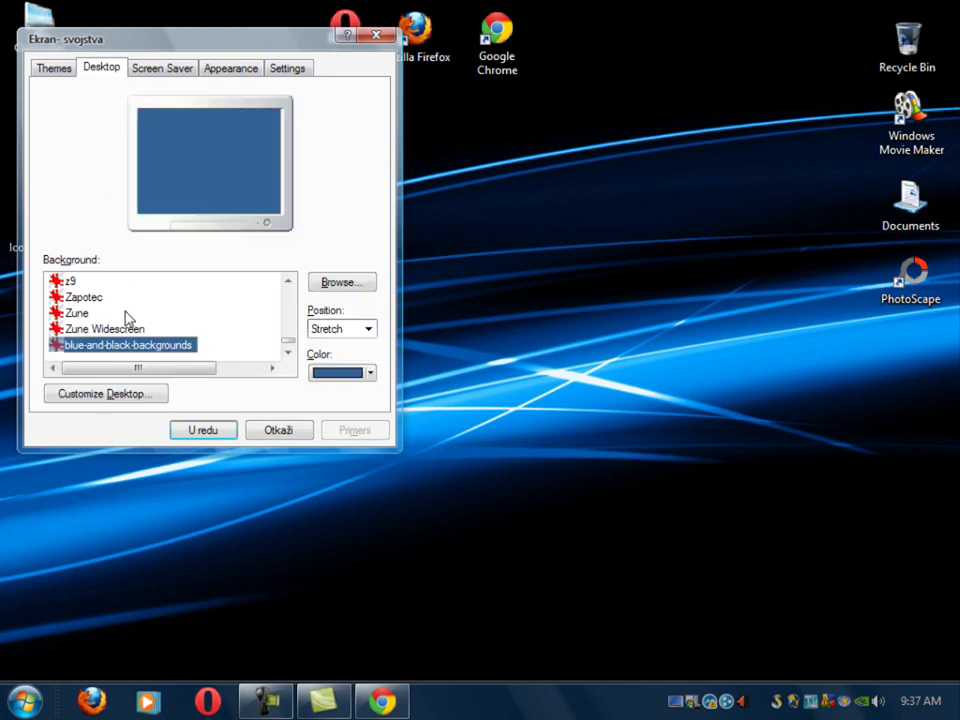
click(138, 400)
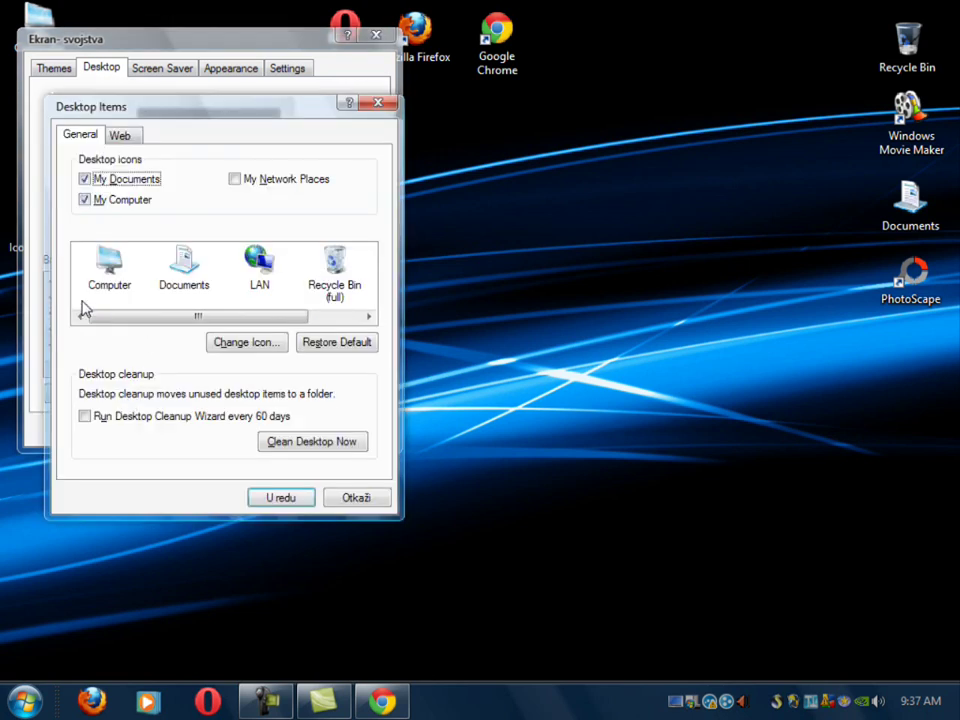
click(108, 276)
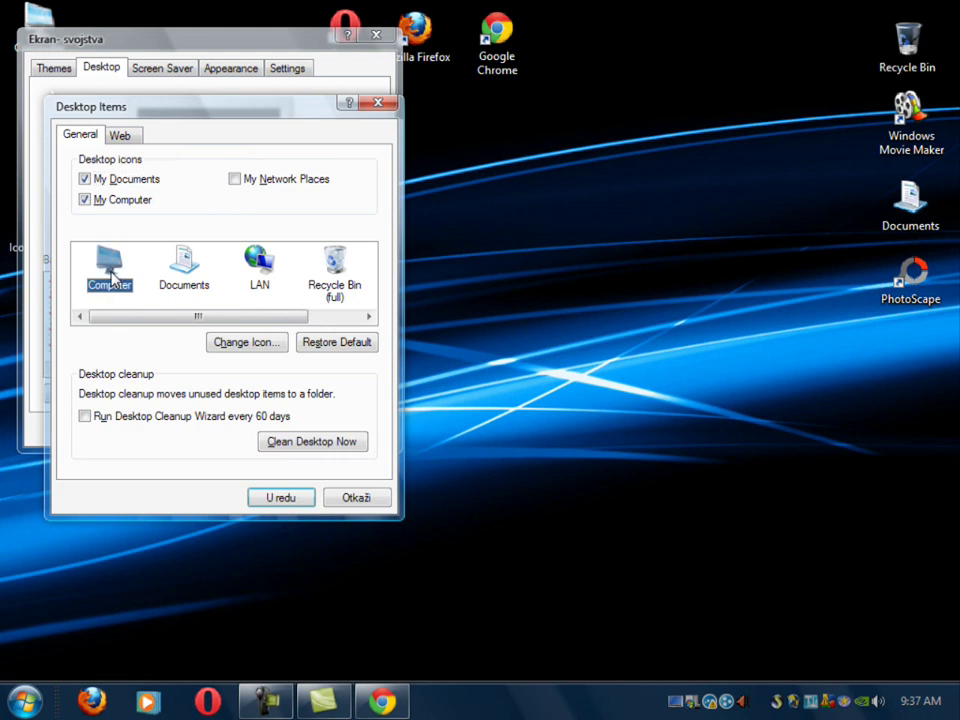
click(246, 342)
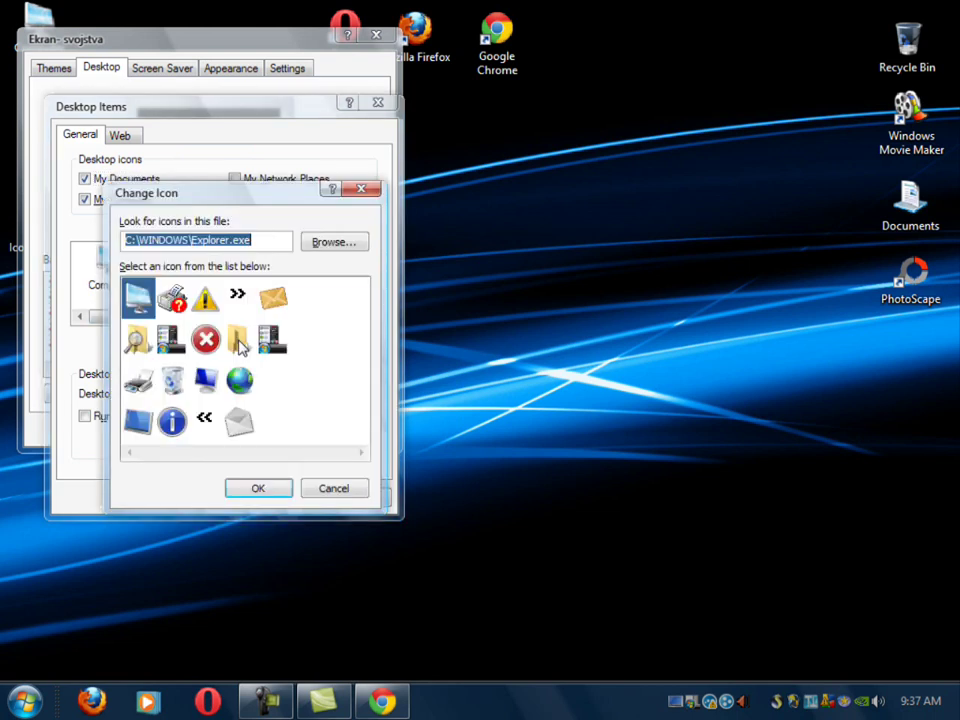
Load the Uribaani-Realm-Computer file from the desktop's Iconice i druge stvari folder as a candidate icon for Computer.
click(332, 242)
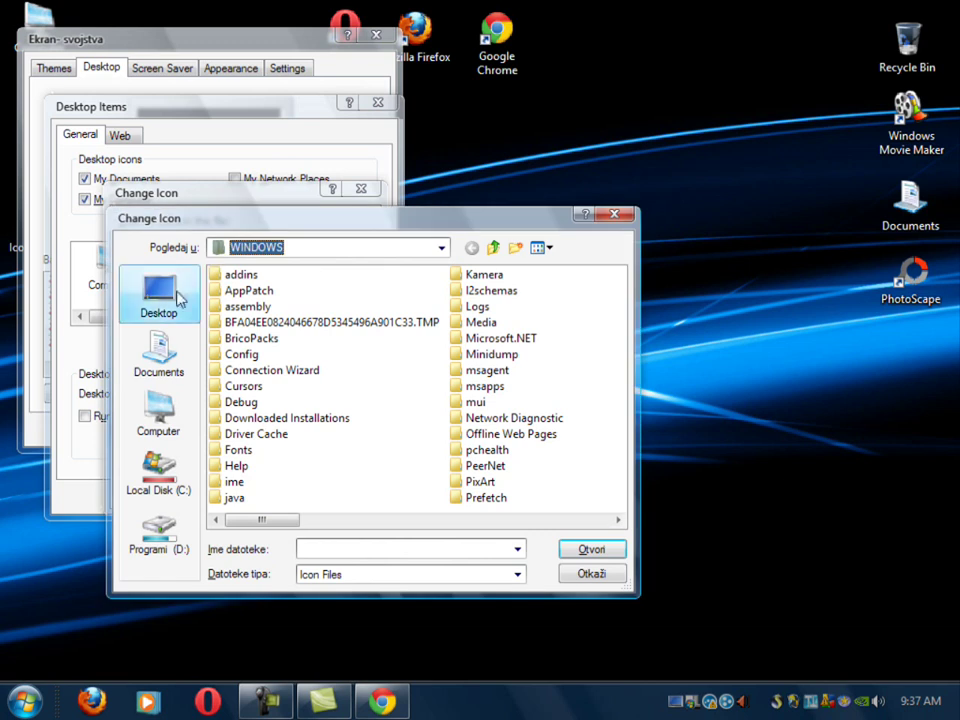
click(160, 295)
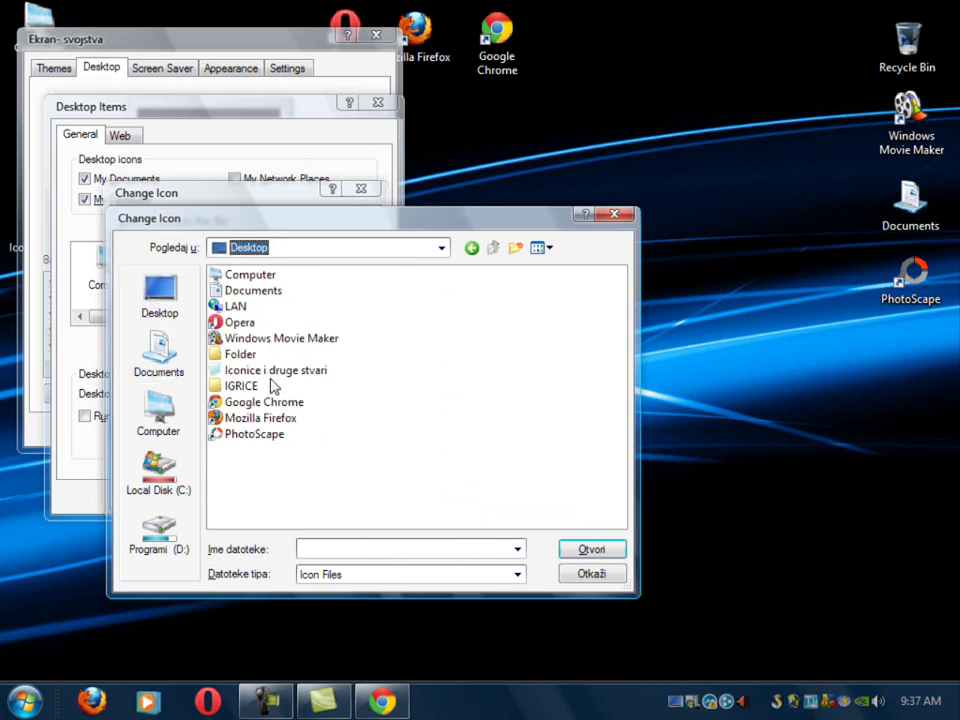
double_click(284, 372)
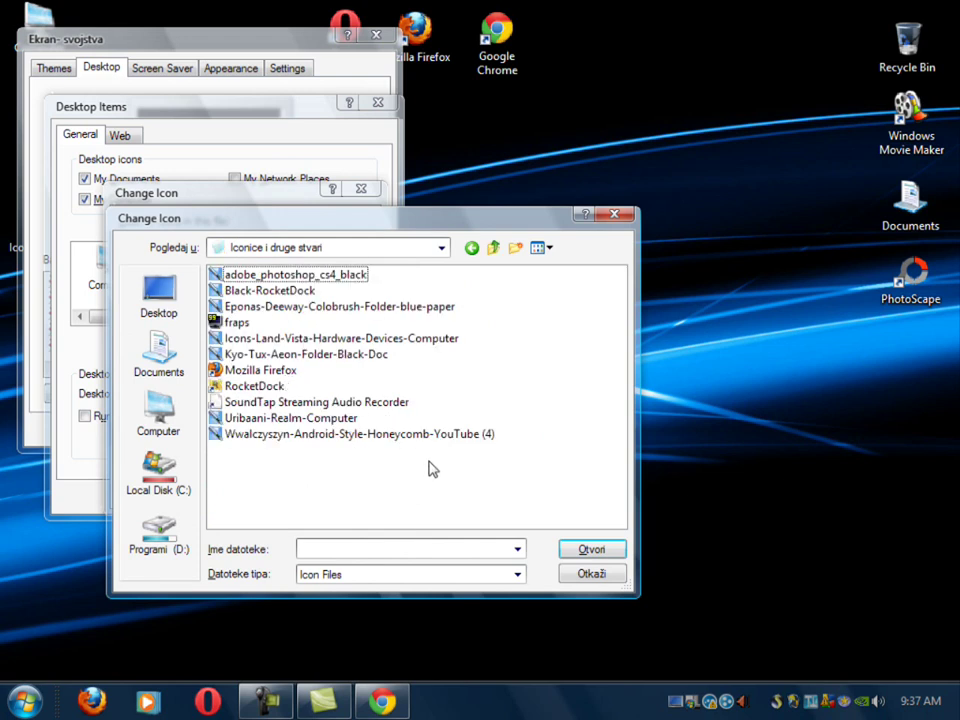
click(290, 418)
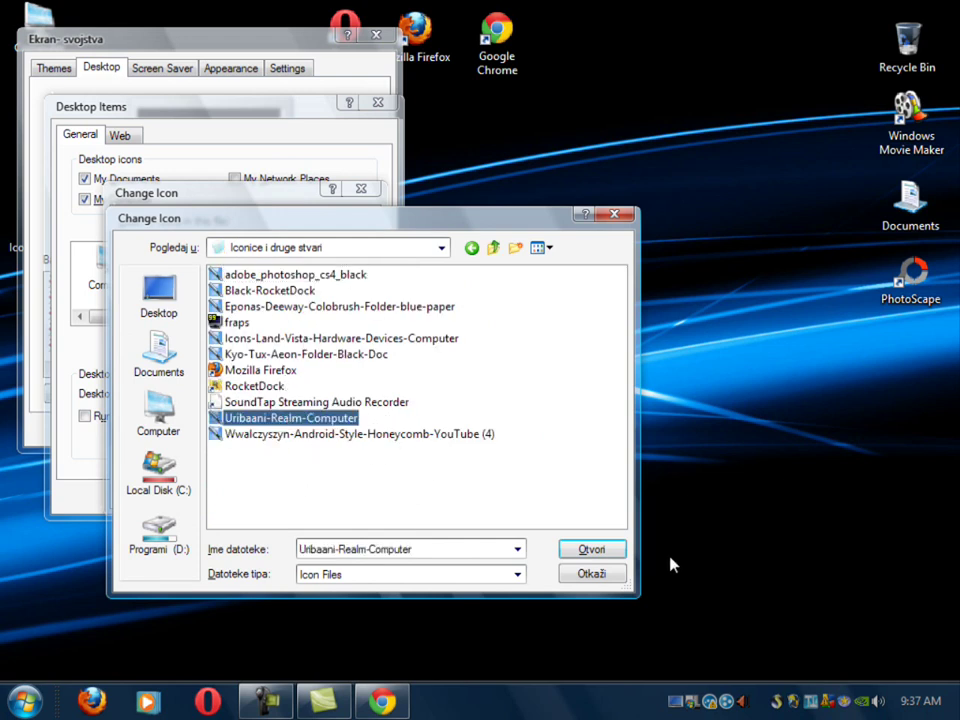
click(591, 549)
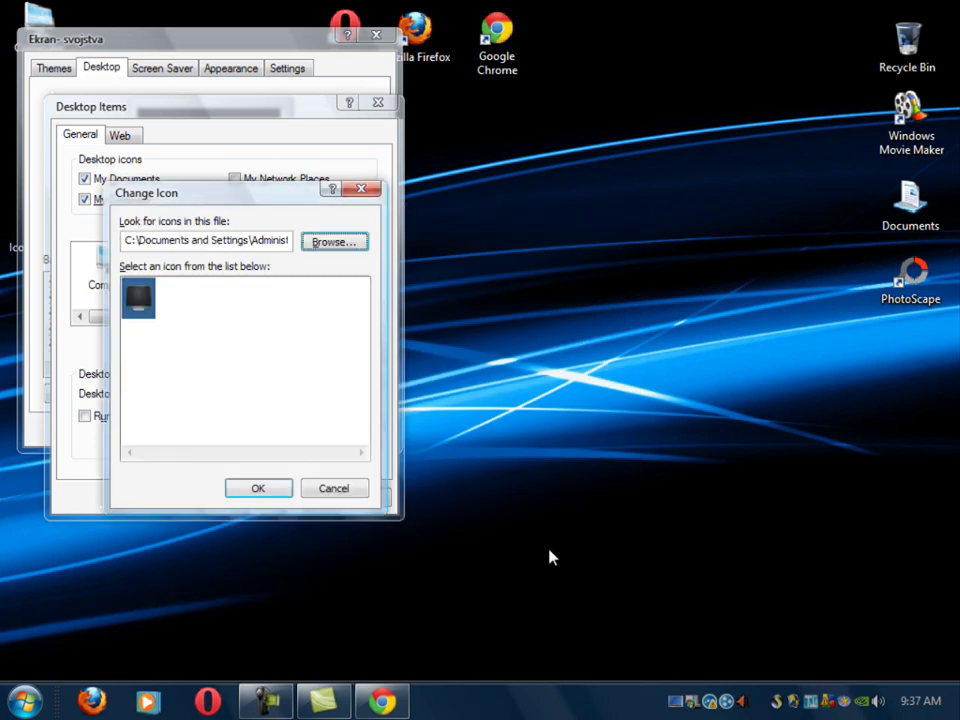
click(334, 243)
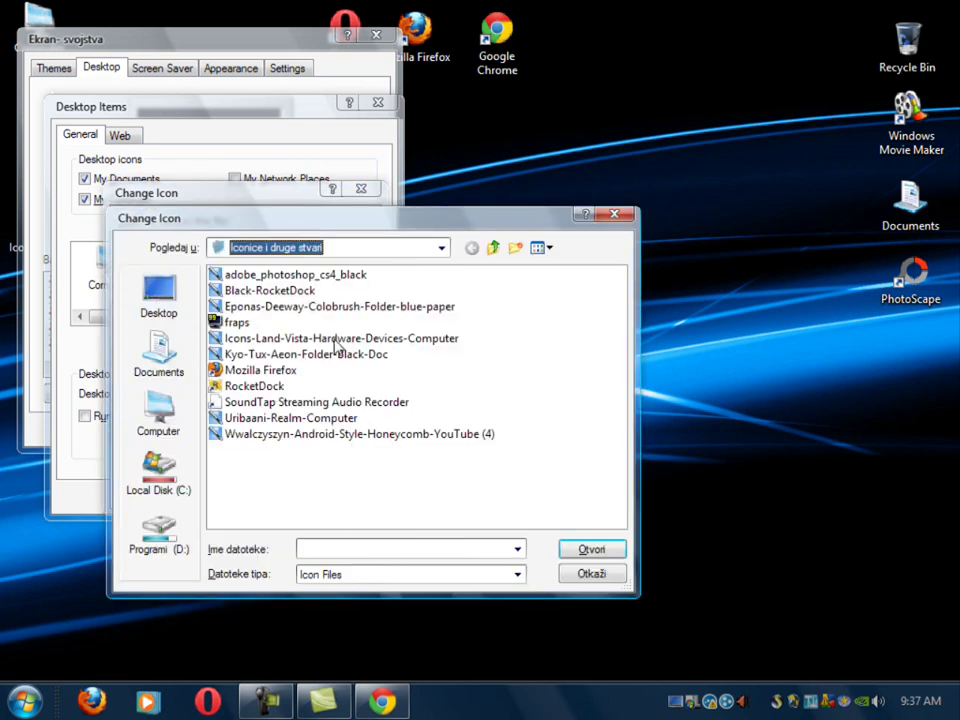
click(390, 338)
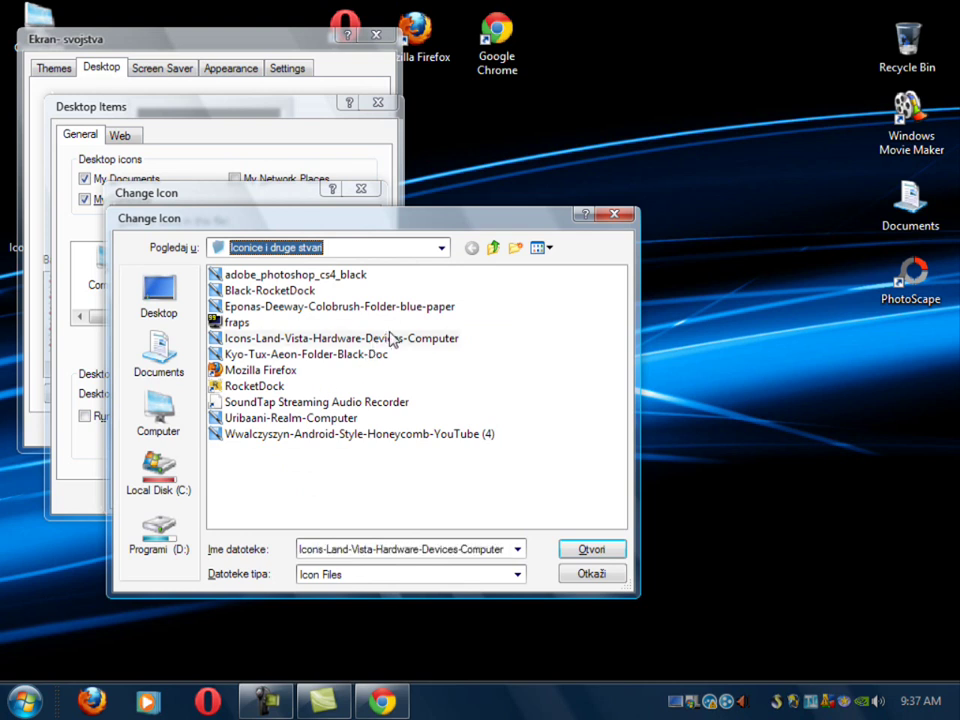
click(592, 549)
click(273, 489)
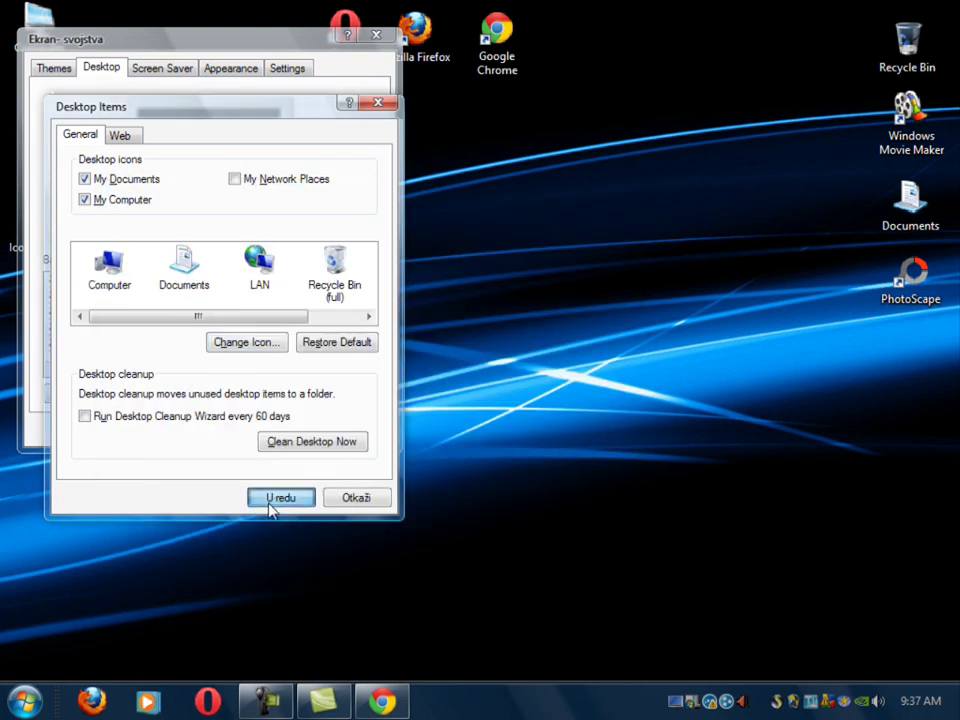
click(272, 503)
key(Return)
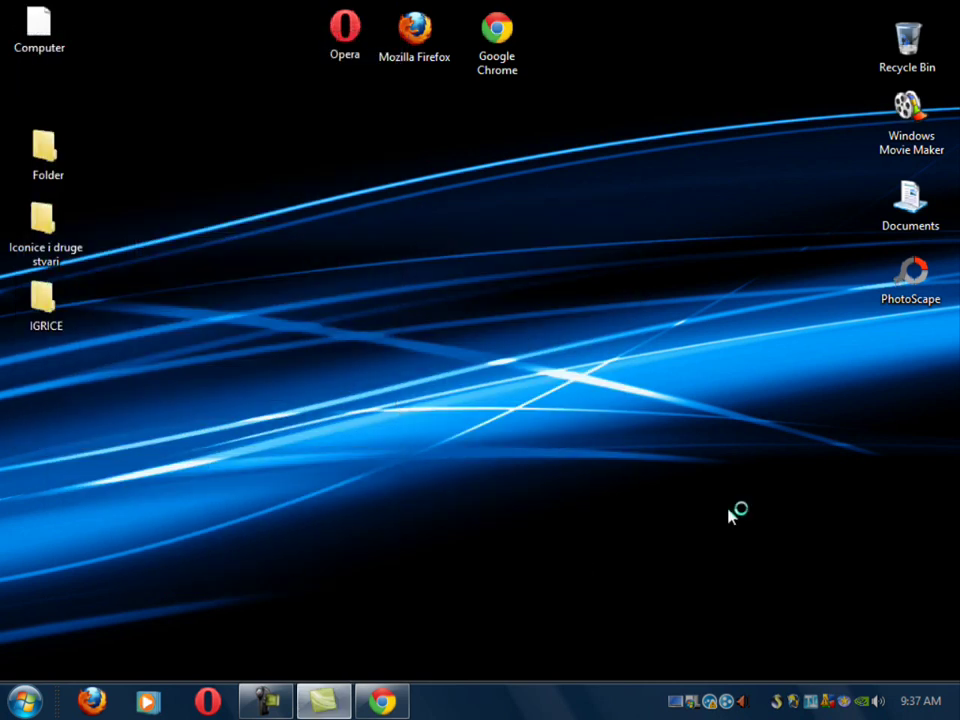
drag(185, 215, 428, 392)
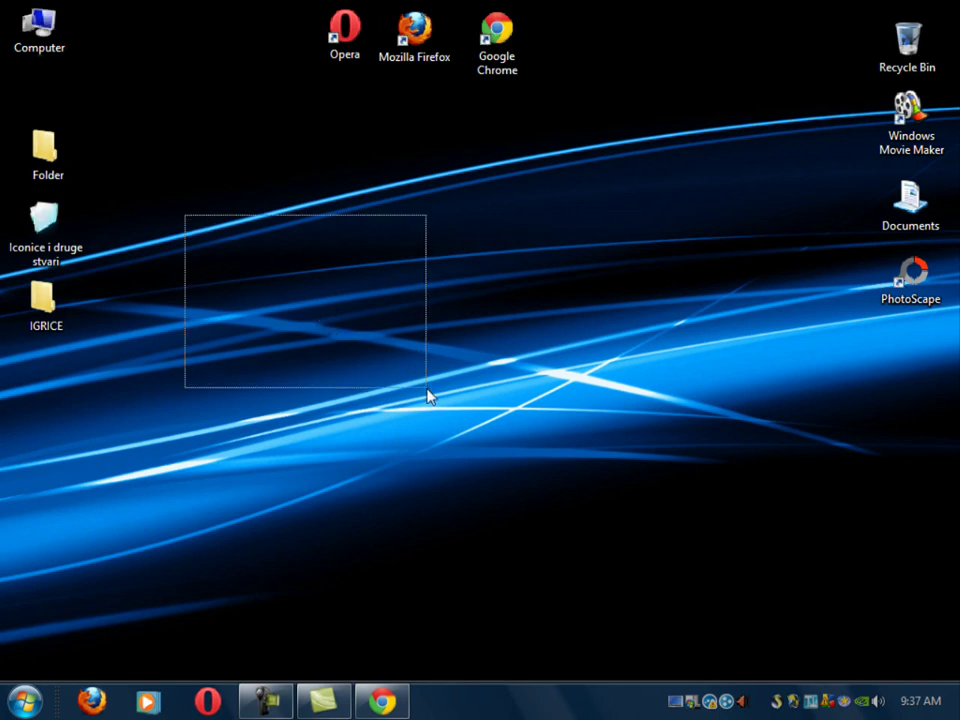
click(176, 341)
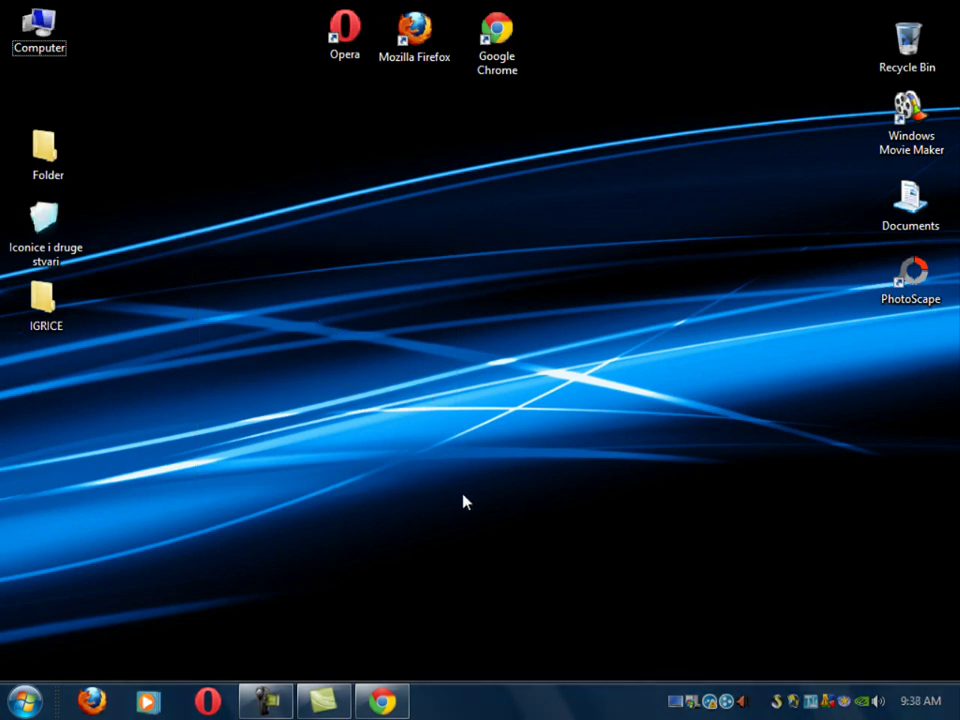
Set the IGRICE folder's icon to the Eponas-Deeway-Colobrush-Folder-blue-paper file from the Iconice i druge stvari folder.
right_click(34, 316)
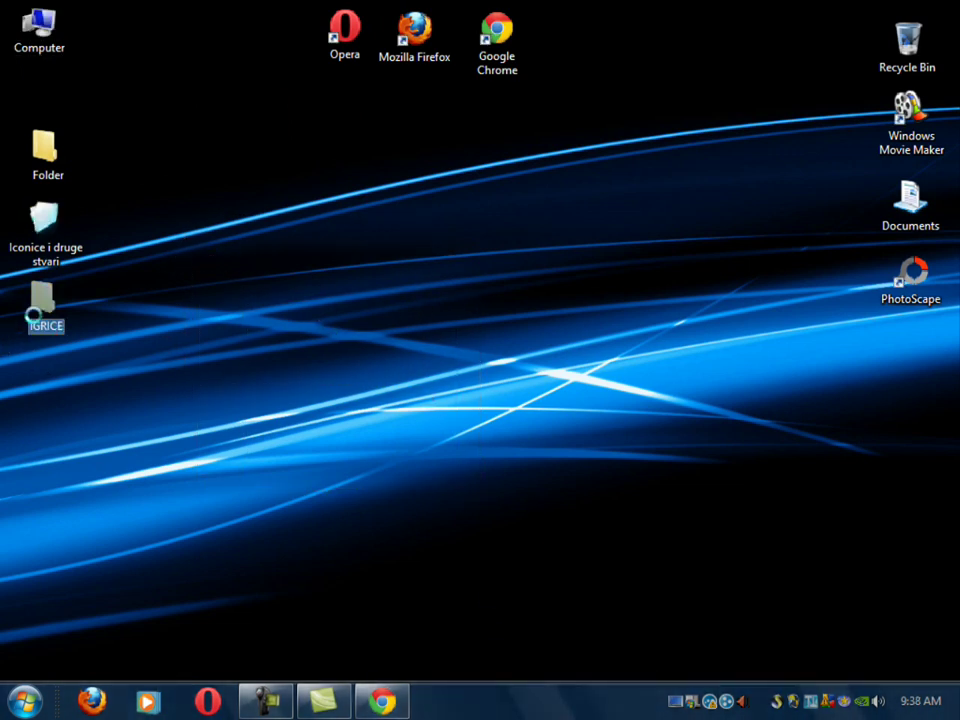
click(79, 599)
click(168, 296)
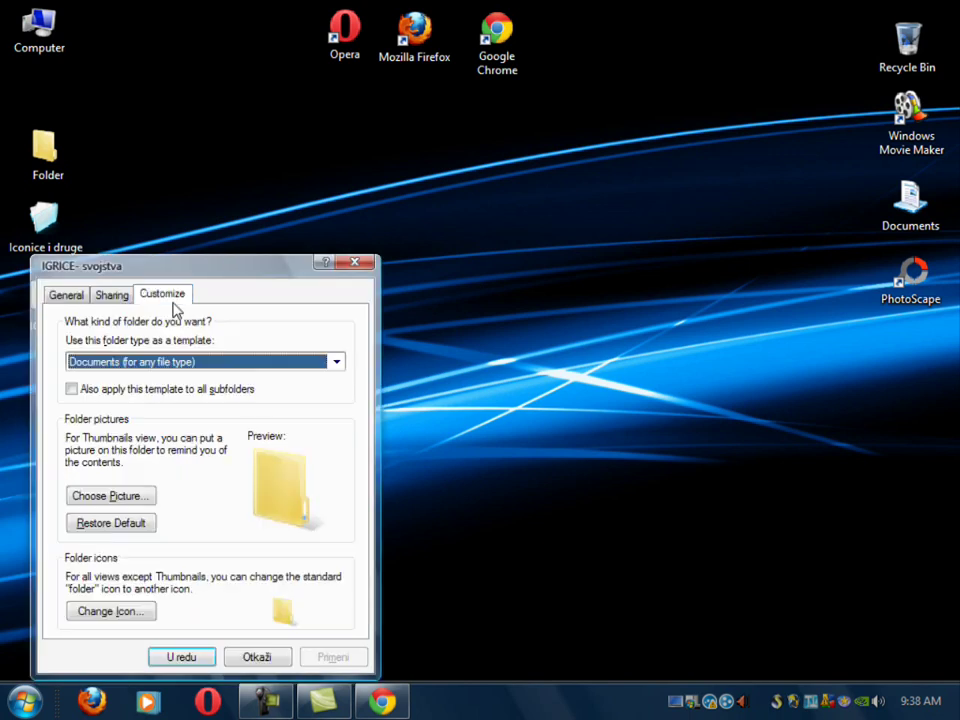
click(128, 605)
click(320, 400)
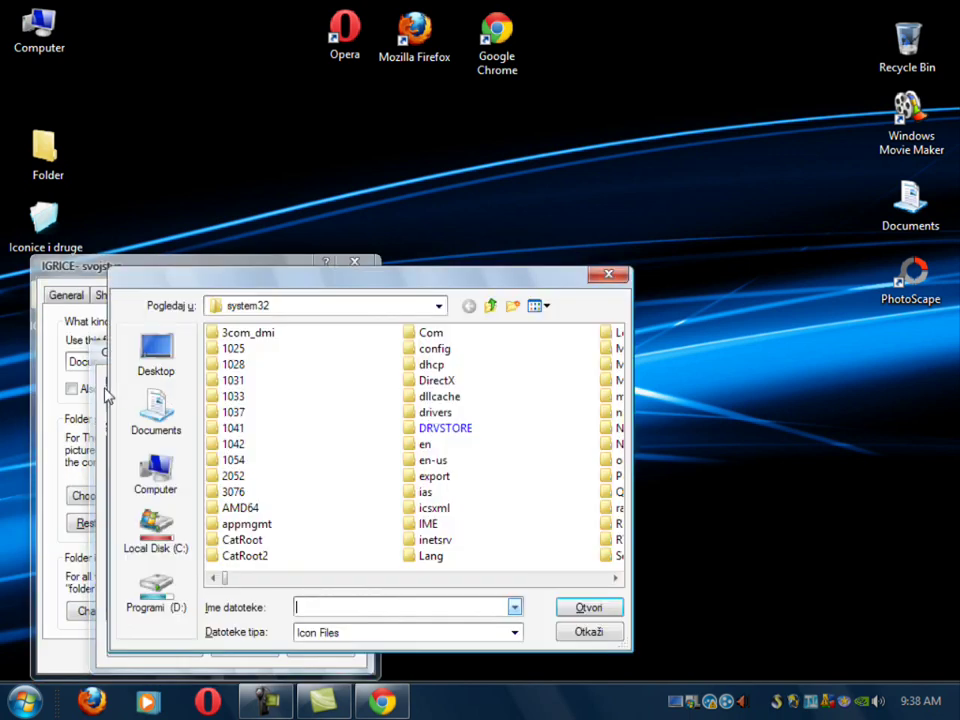
click(155, 358)
double_click(268, 430)
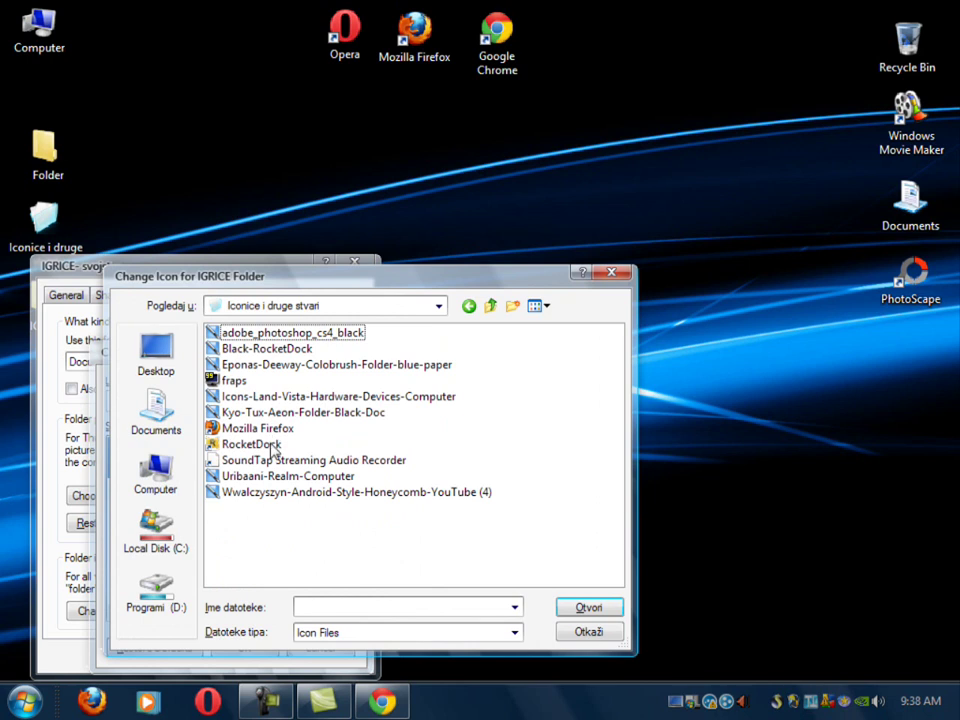
click(340, 364)
click(585, 609)
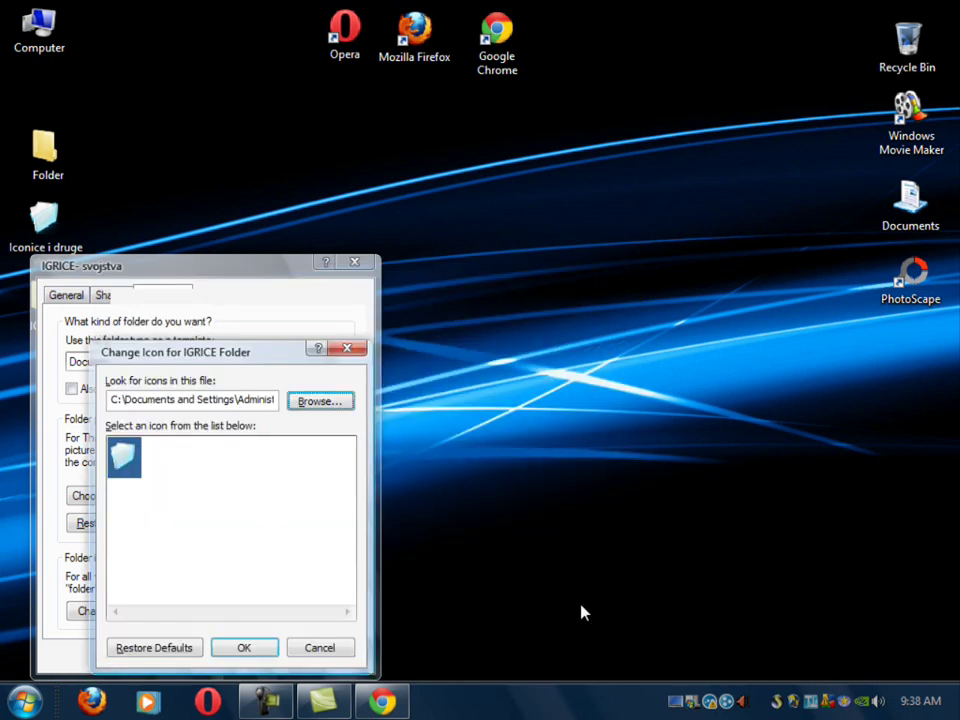
click(257, 647)
click(179, 655)
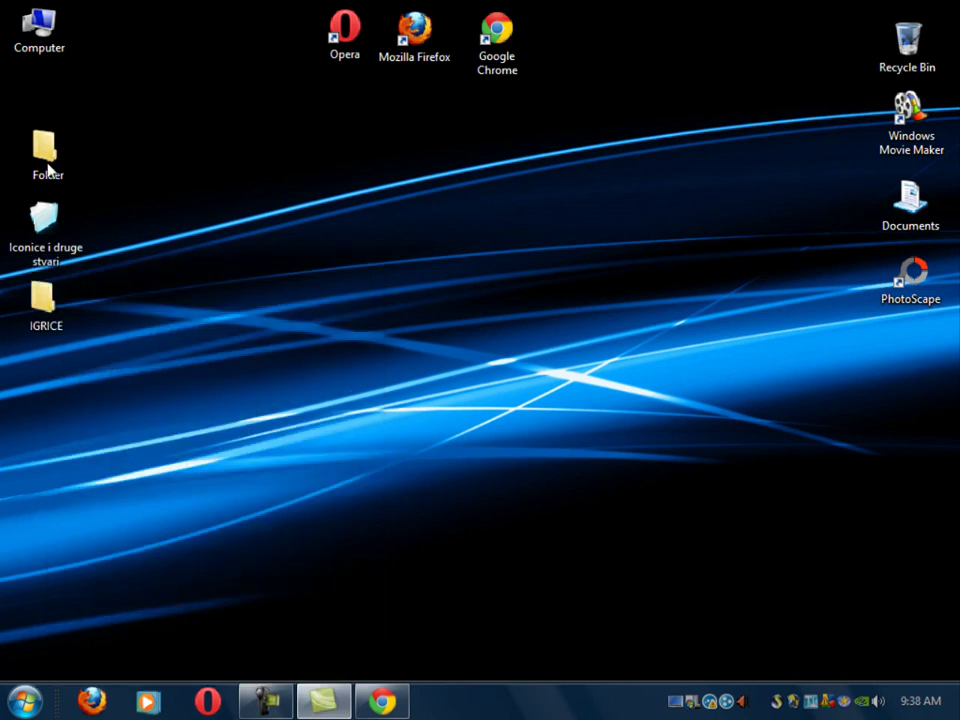
Open the icon selection in the customization properties of the desktop folder named Folder.
right_click(45, 158)
click(118, 446)
click(177, 206)
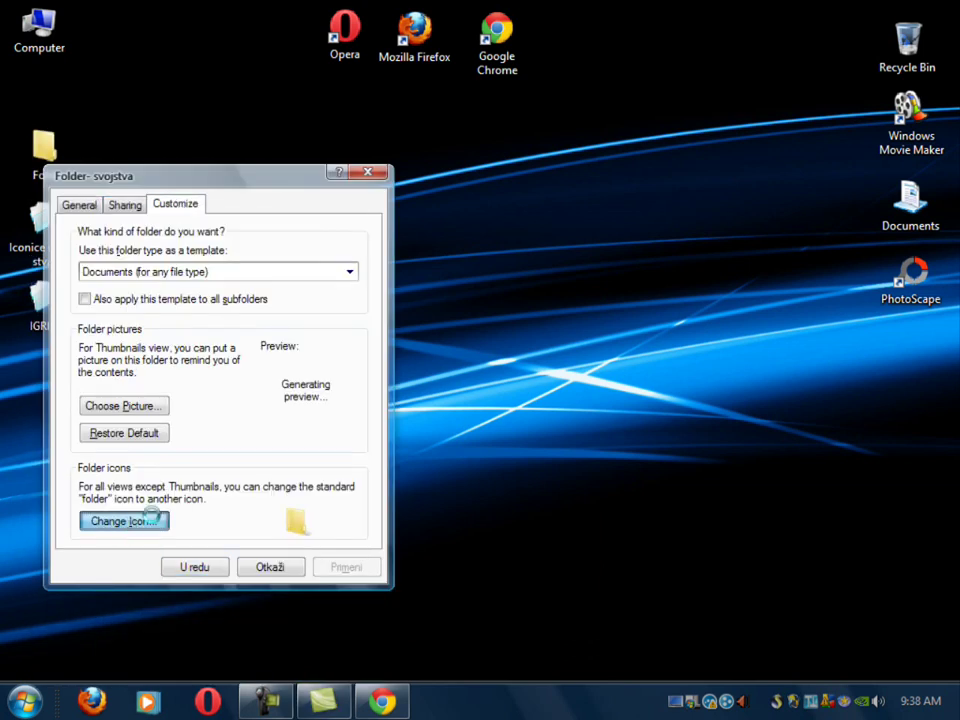
click(150, 519)
click(330, 311)
click(155, 348)
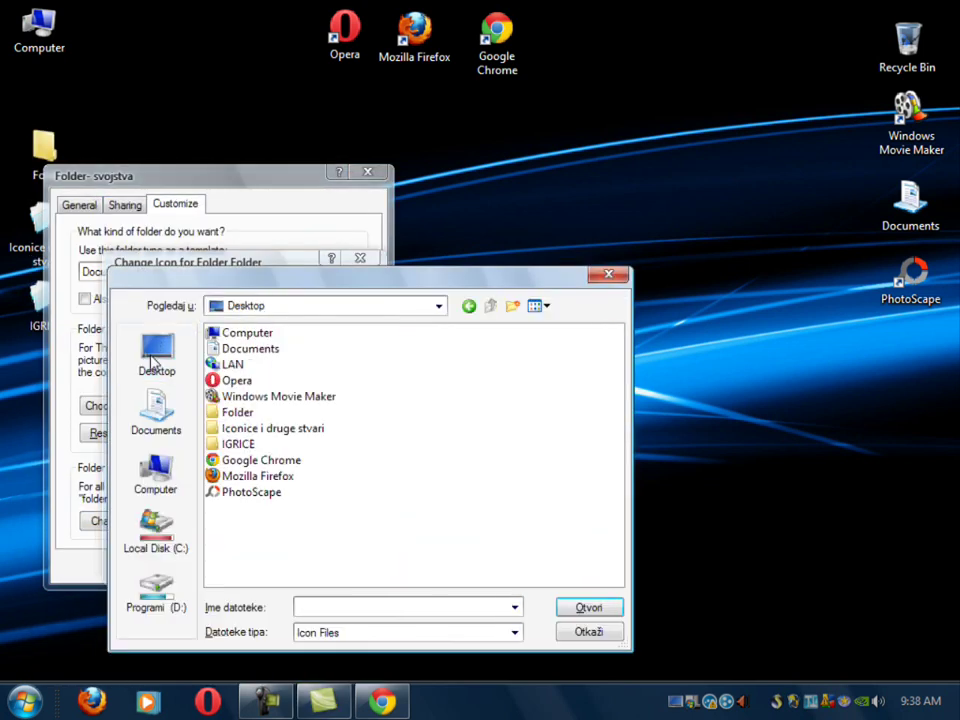
double_click(257, 425)
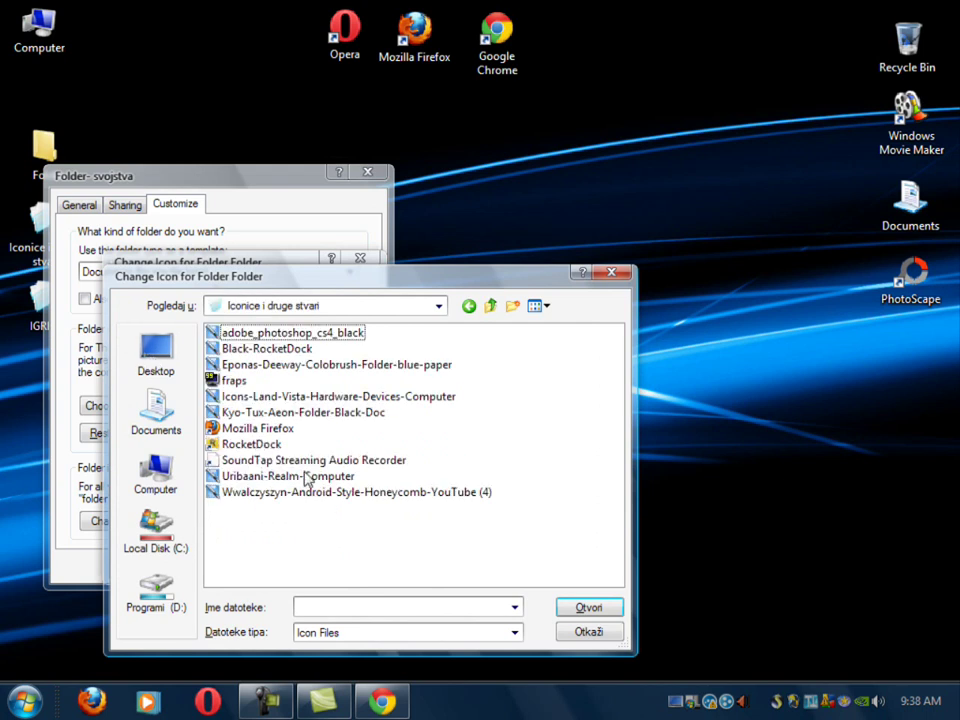
click(343, 413)
click(385, 366)
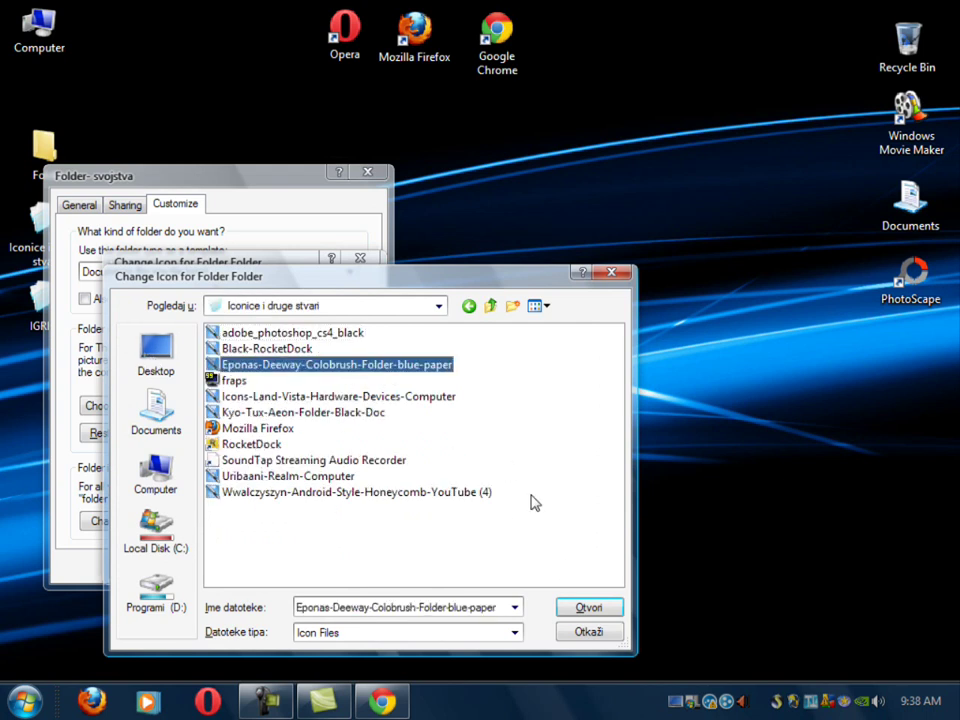
click(605, 630)
Assign the Eponas-Deeway-Colobrush-Folder-blue-paper file from Iconice i druge stvari as the icon of the folder named Folder.
click(325, 312)
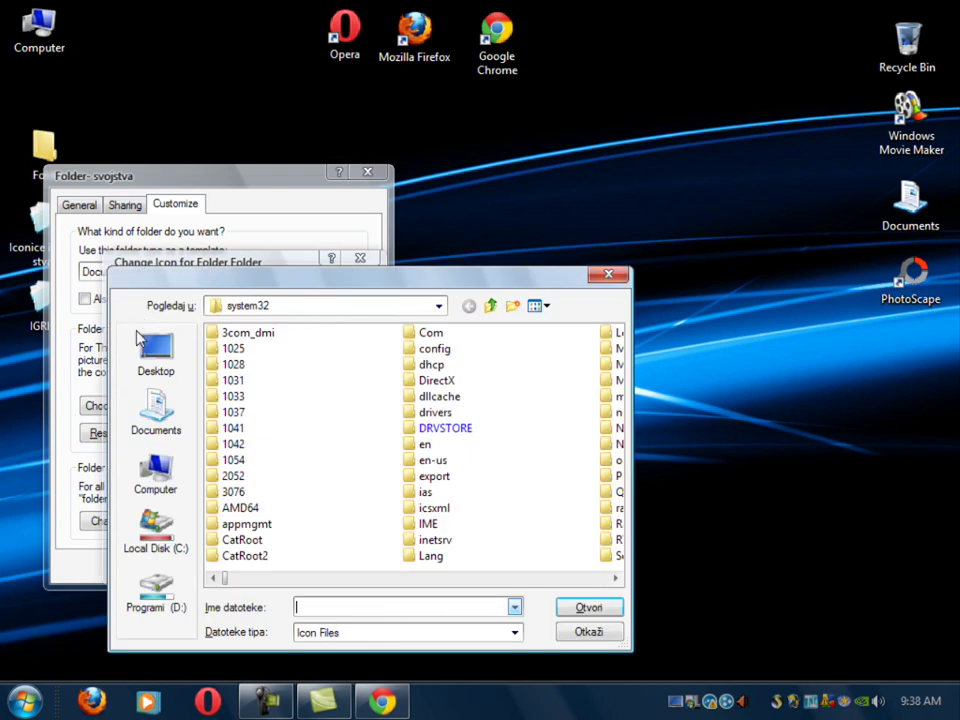
click(152, 355)
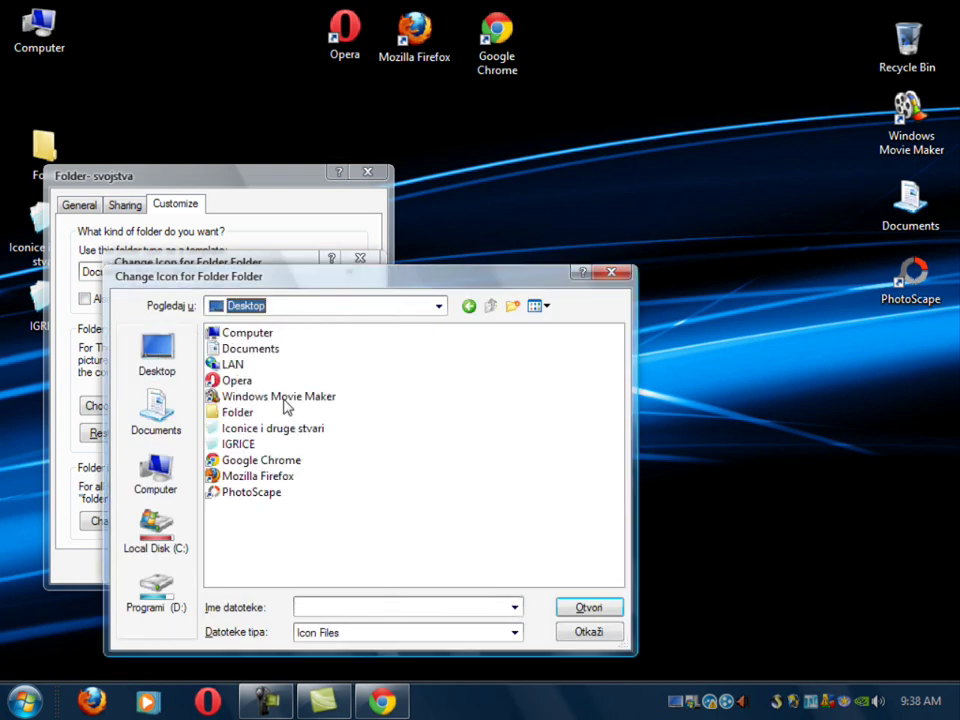
double_click(252, 430)
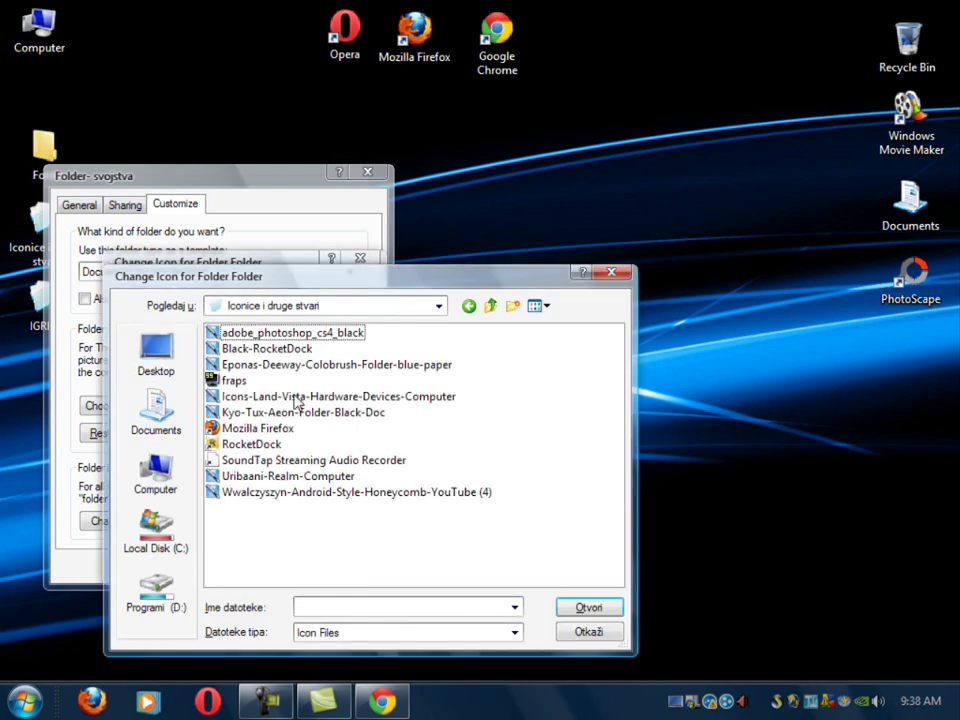
click(378, 365)
click(568, 608)
click(257, 557)
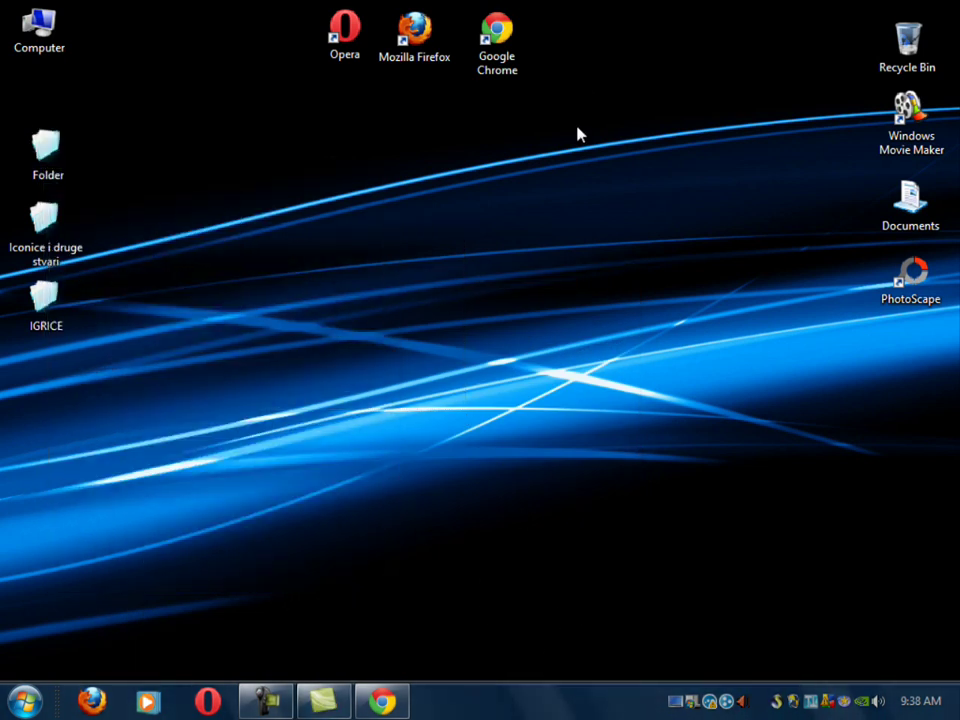
Try out the Start menu by searching for "sadada", clear the search and close the menu.
click(22, 703)
click(22, 703)
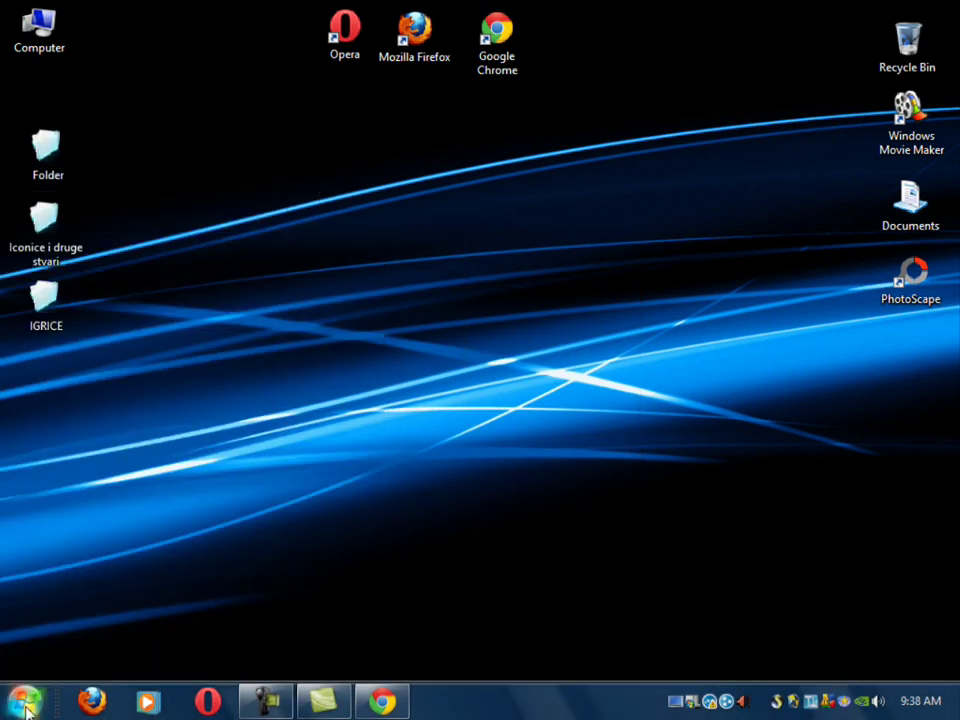
click(33, 712)
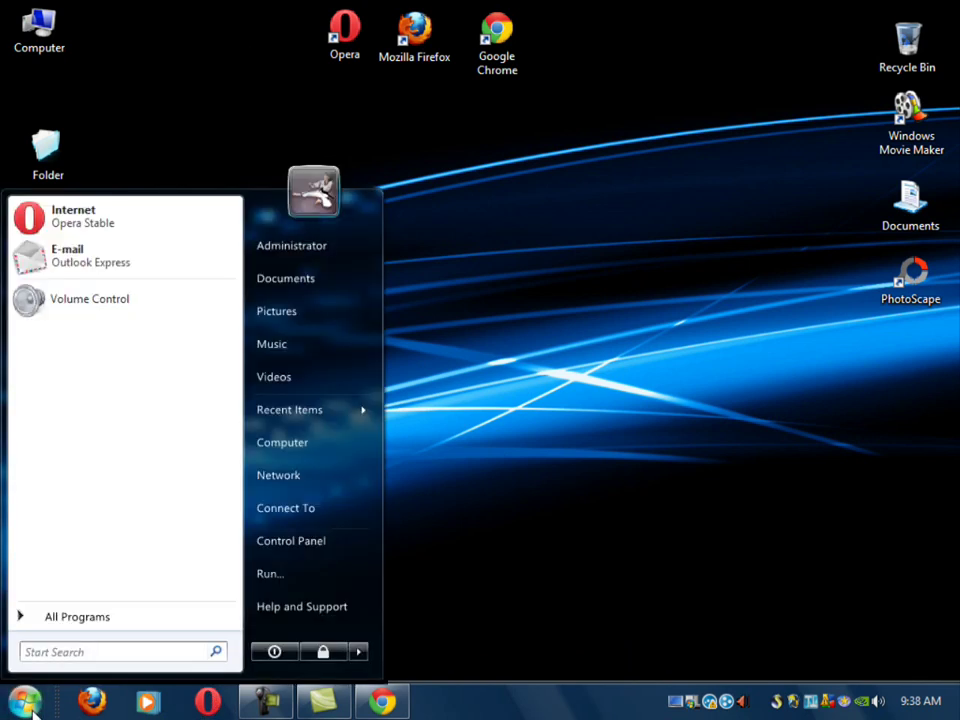
text(sadada)
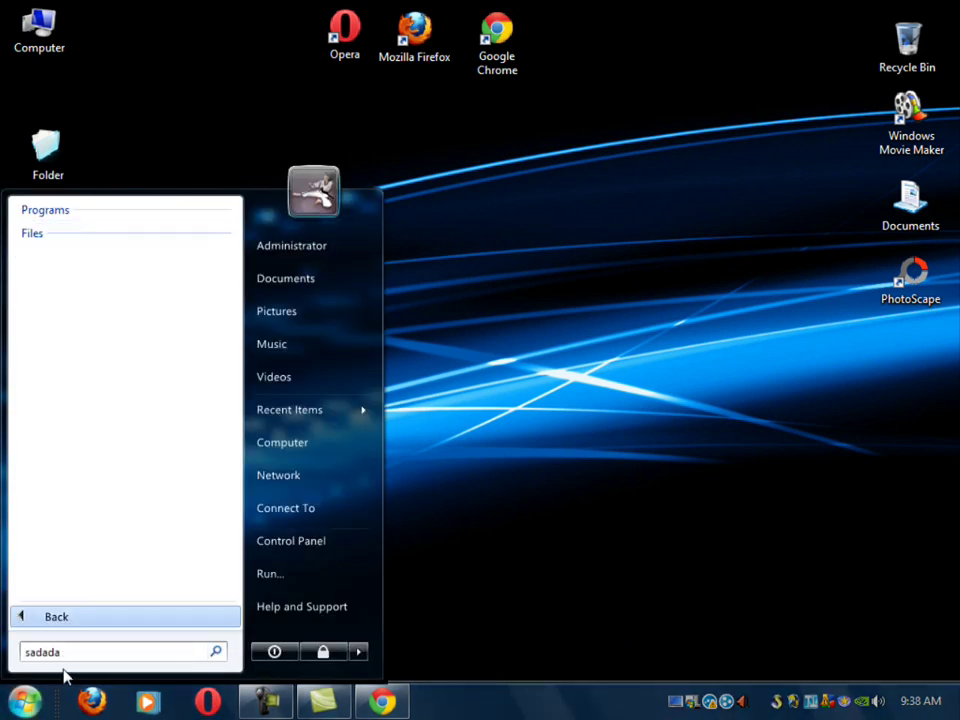
key(BackSpace)
key(BackSpace)
key(BackSpace)
key(BackSpace)
key(BackSpace)
key(BackSpace)
key(super)
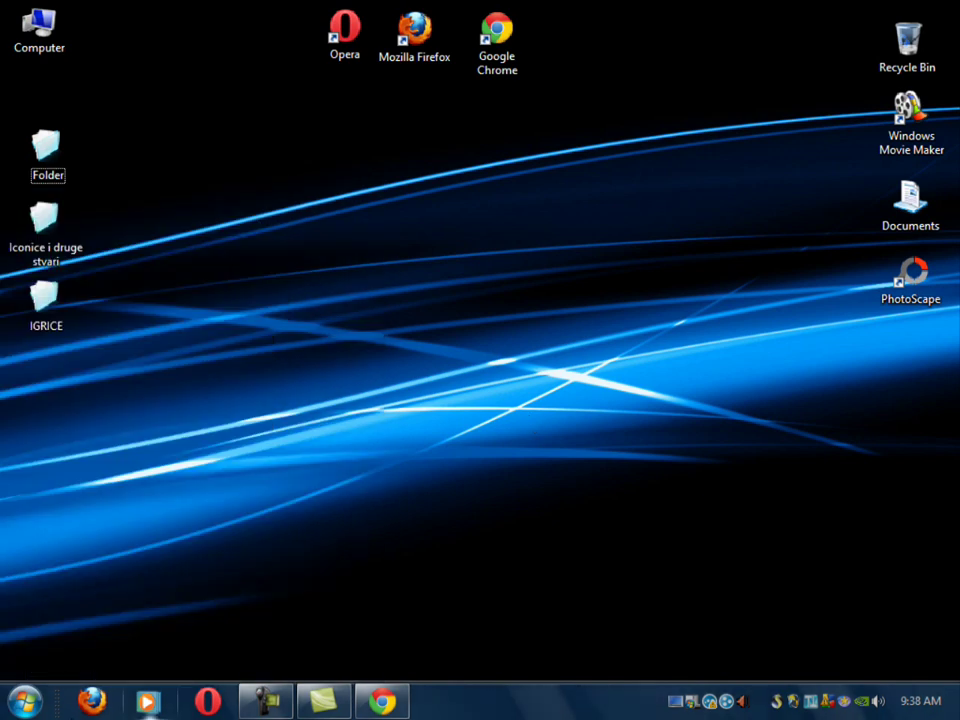
key(super)
key(super)
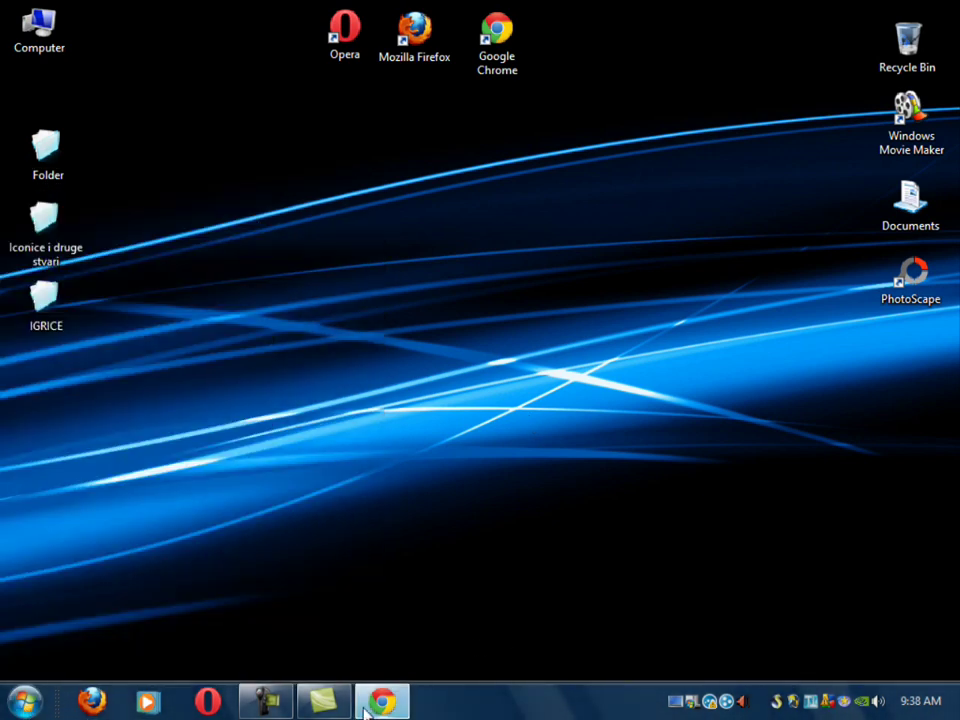
key(super+d)
key(super+d)
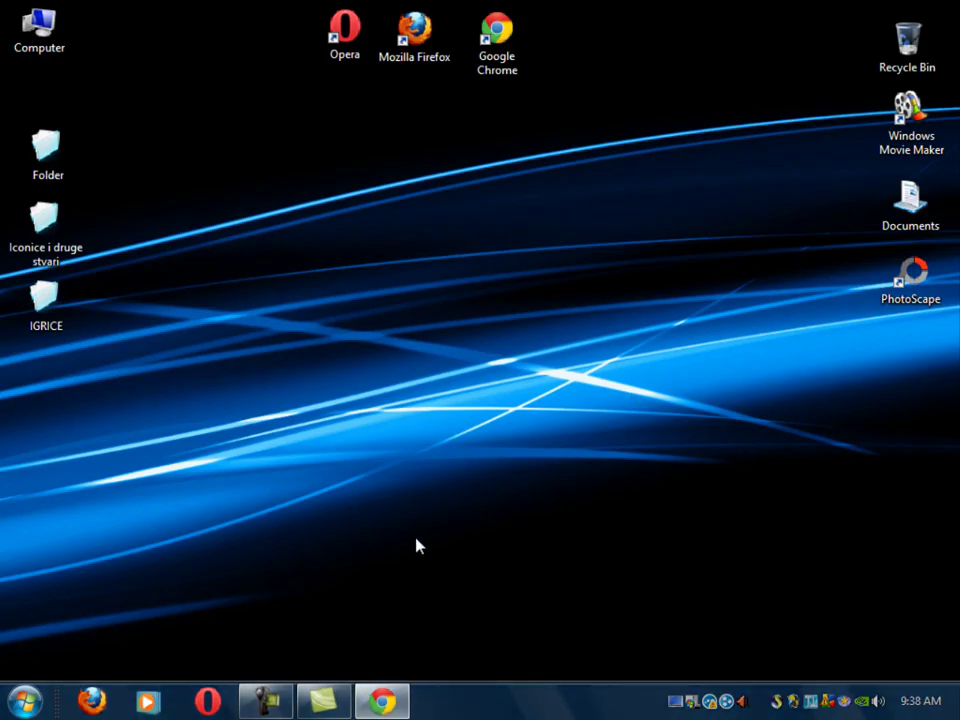